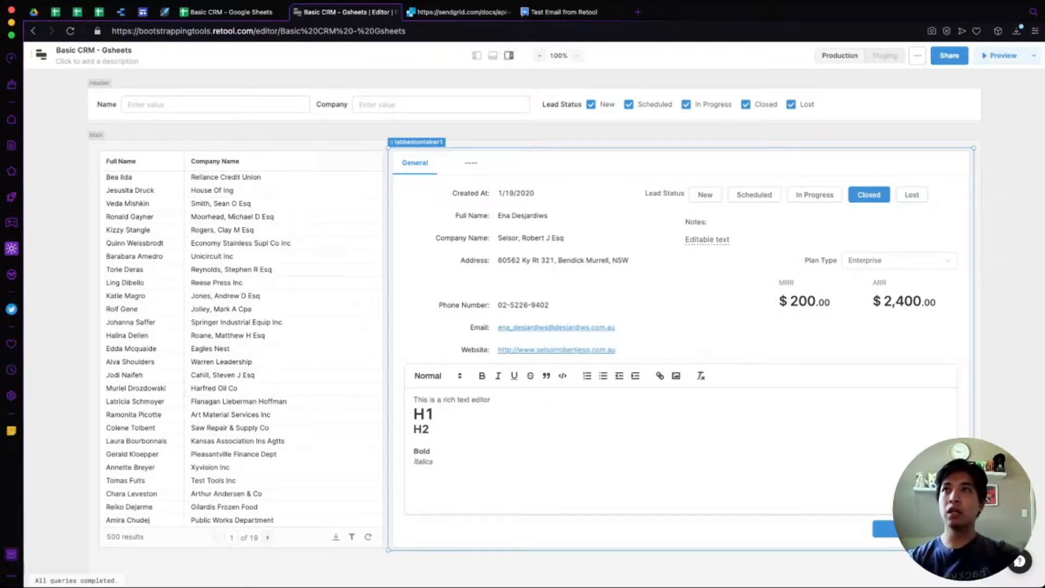
Insert a Modal component in the tabbed container, just above the rich text editor and below the MRR and ARR figures
left_click(509, 56)
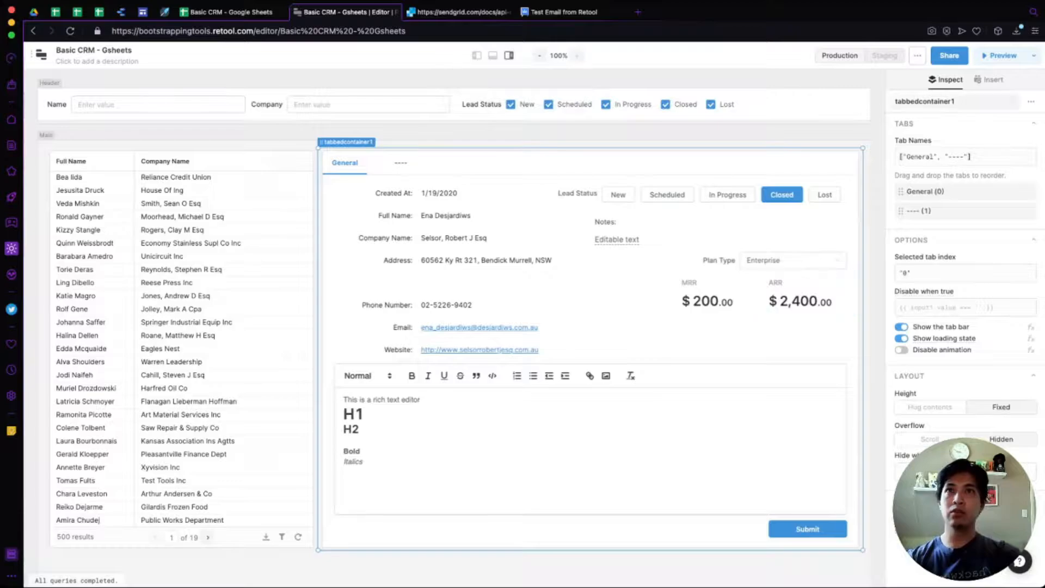
left_click(989, 80)
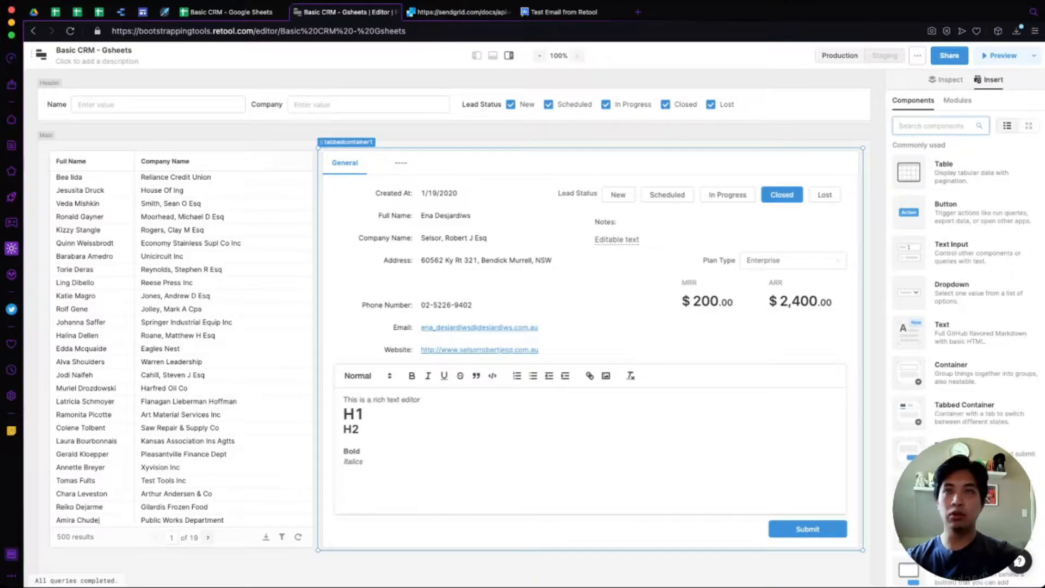
type("mod")
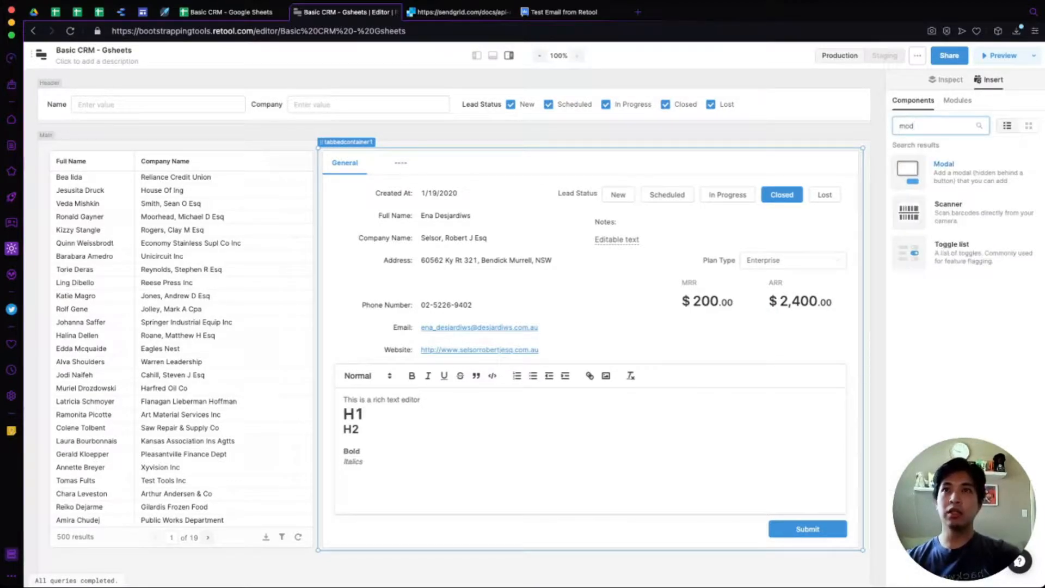
left_click_drag(907, 171, 786, 350)
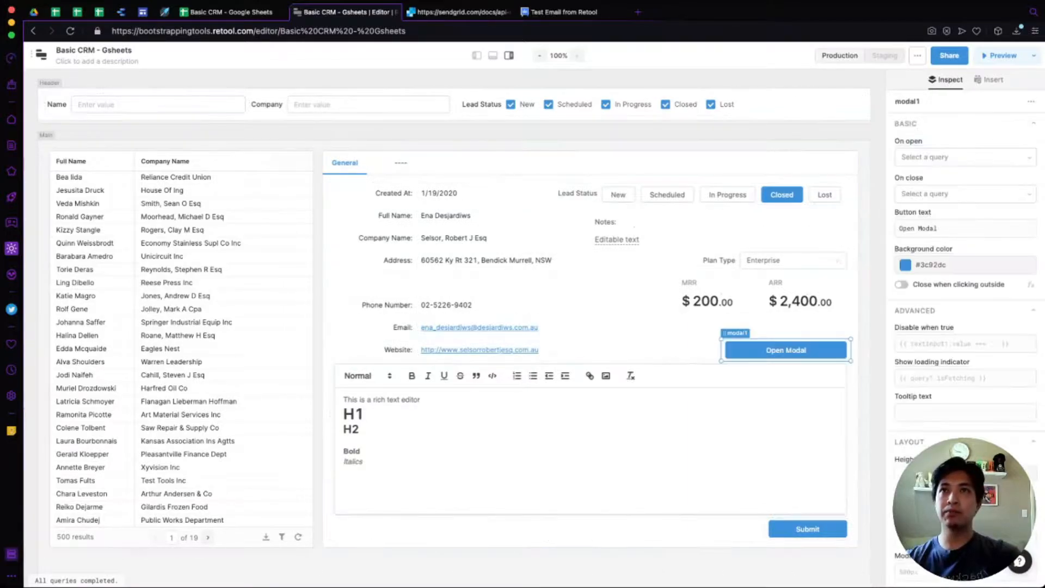
Set the modal's button text to "Send an Email"
left_click(974, 228)
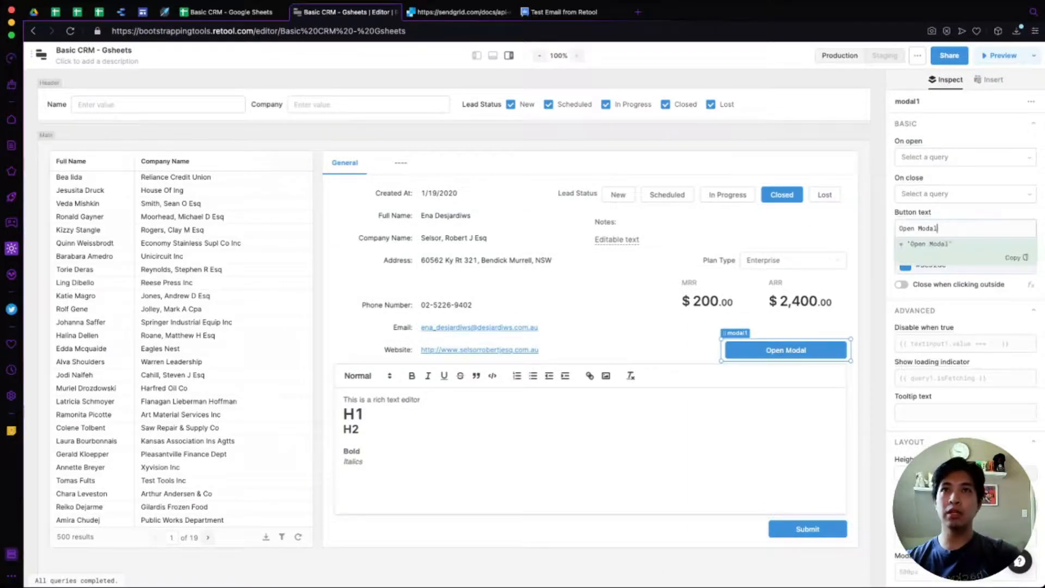
key("super+a")
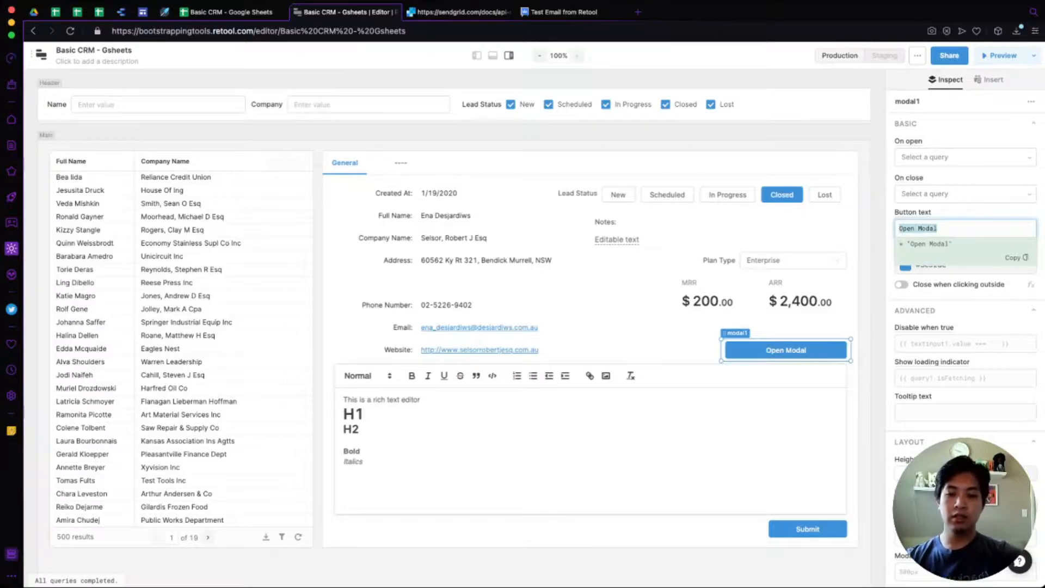
type("Send")
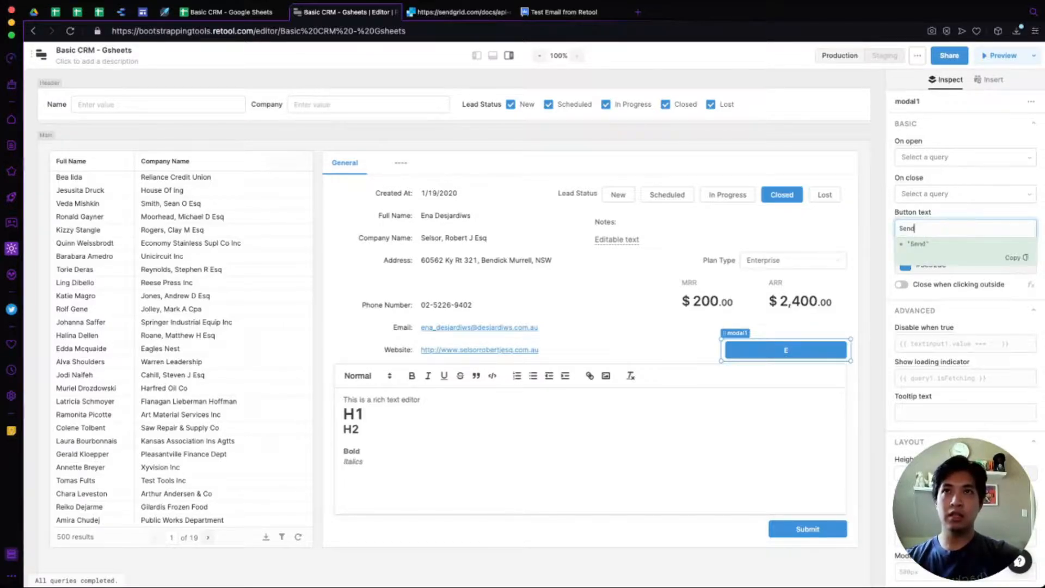
type(" an Email")
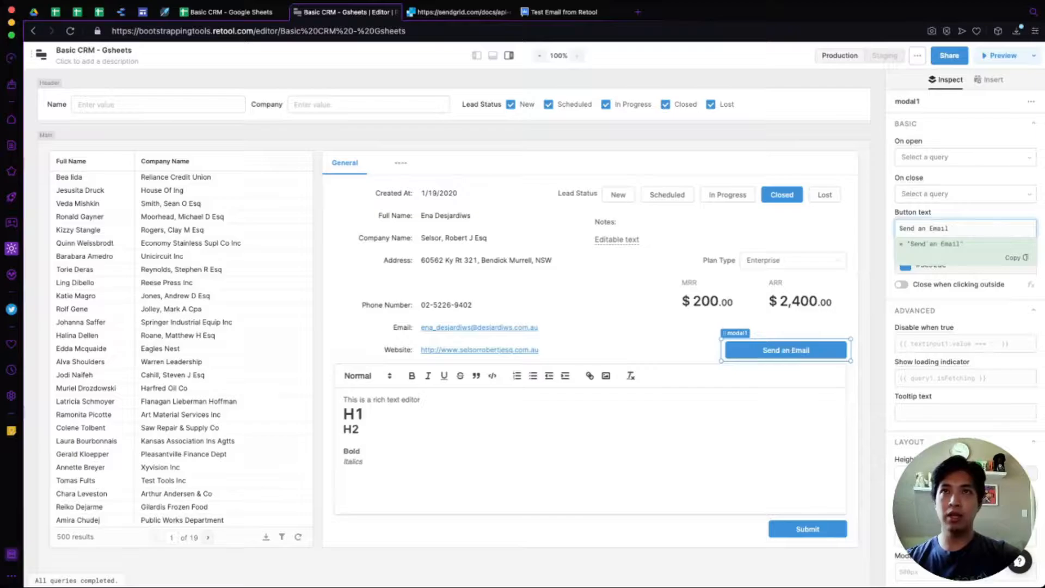
Rename the modal component to emailModal and enable its "Close when clicking outside" option
left_click(953, 102)
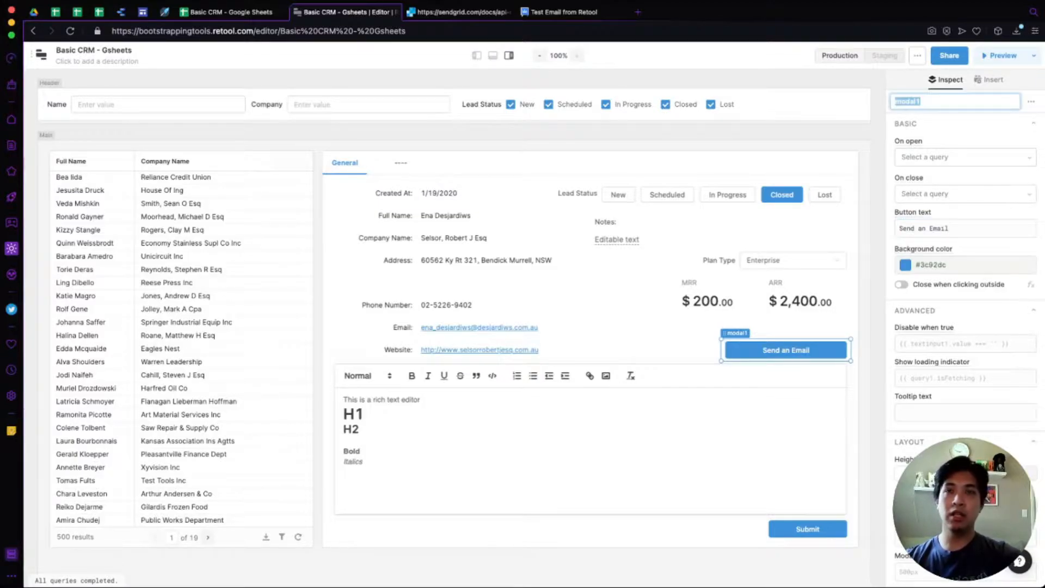
type("emai")
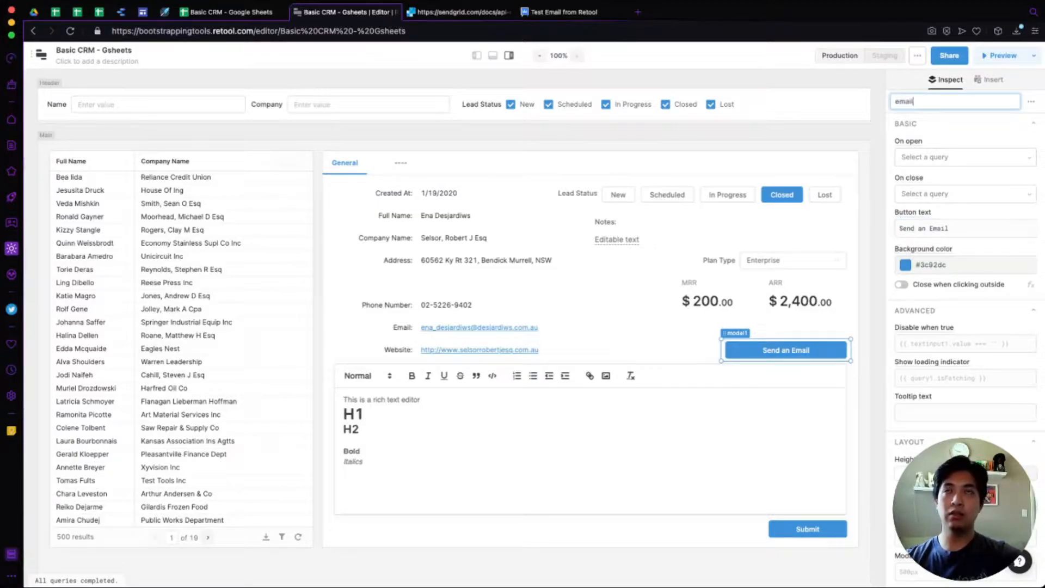
type("lModal")
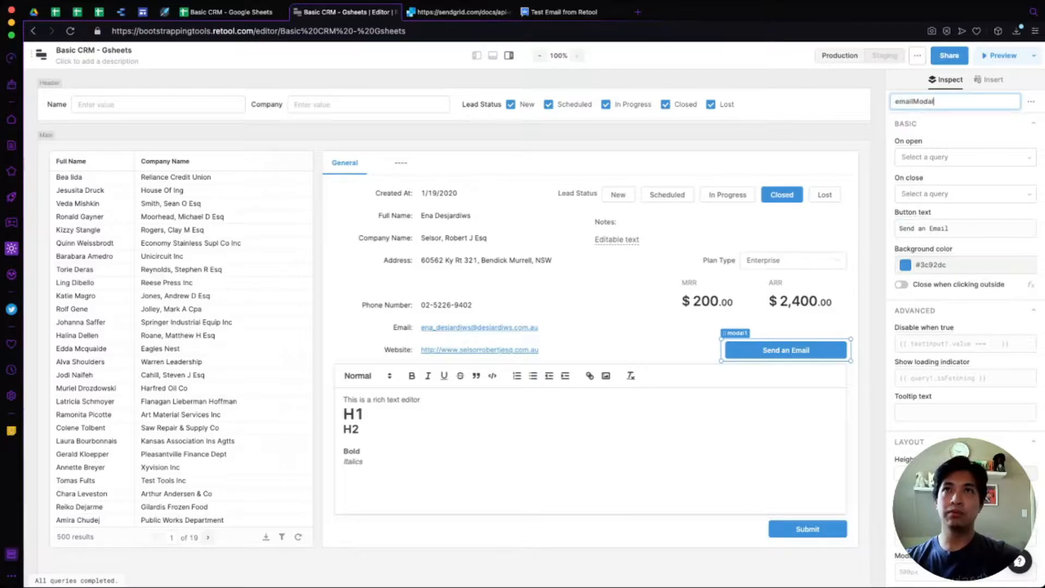
key("Return")
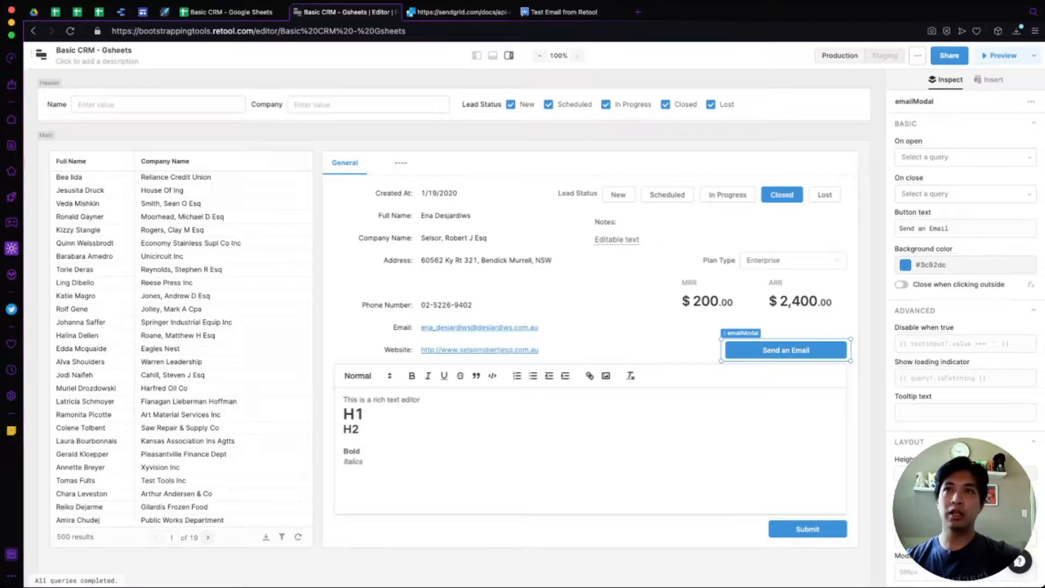
left_click(901, 284)
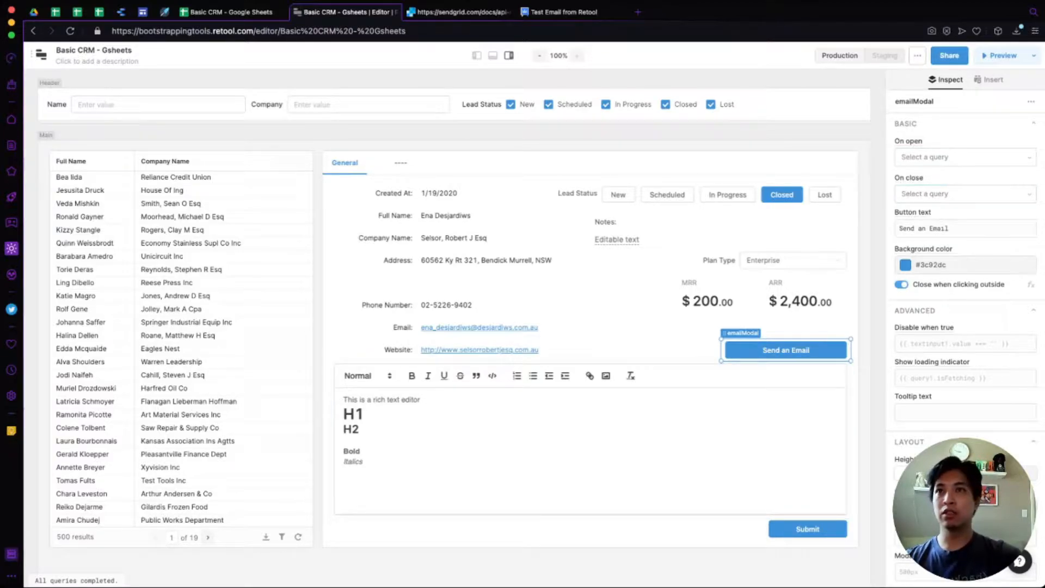
Copy the emailBody rich text editor and paste it into the emailModal window
left_click(786, 350)
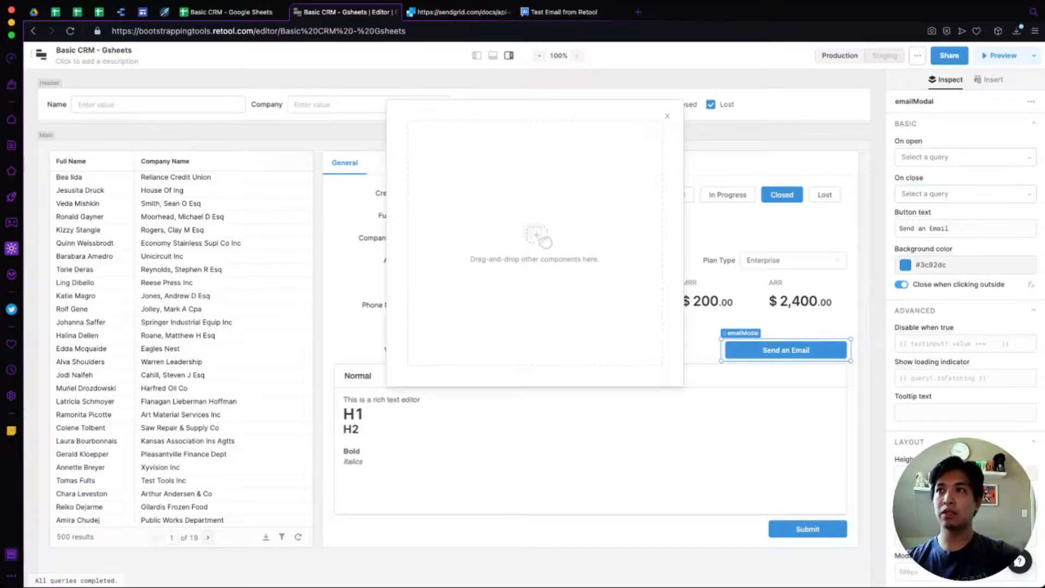
left_click(668, 116)
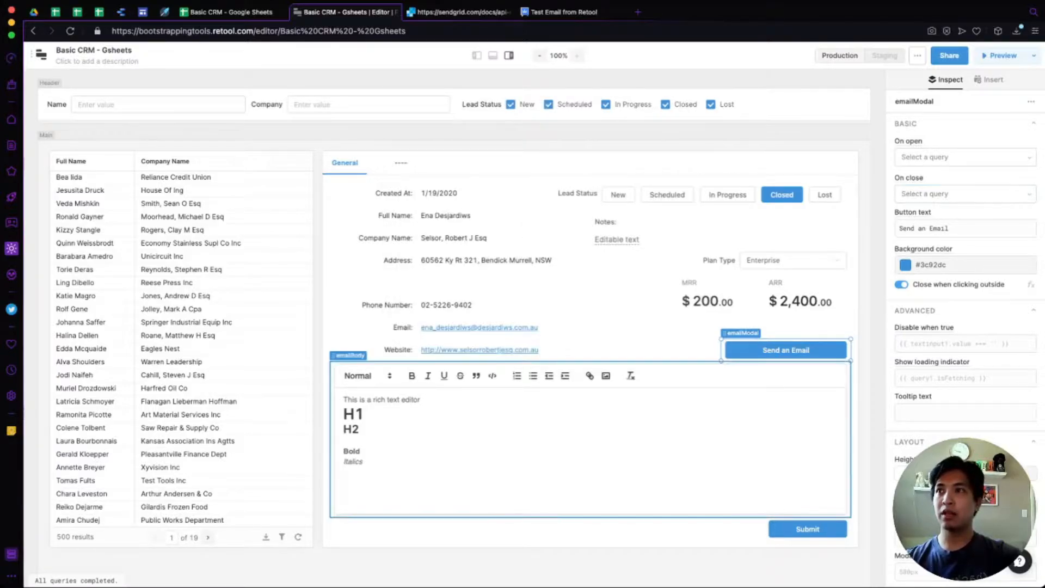
left_click(590, 439)
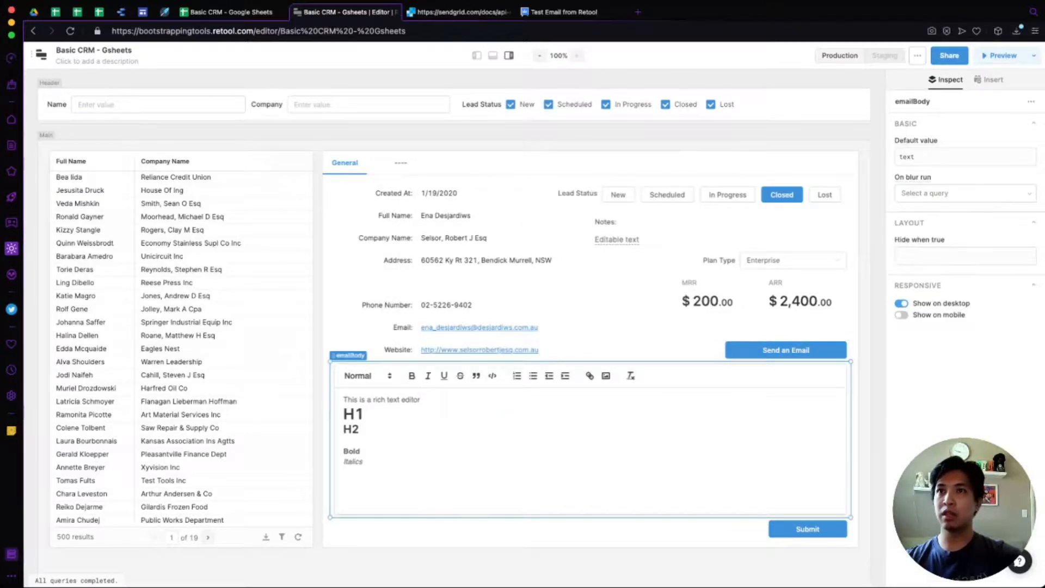
key("ctrl+c")
left_click(786, 350)
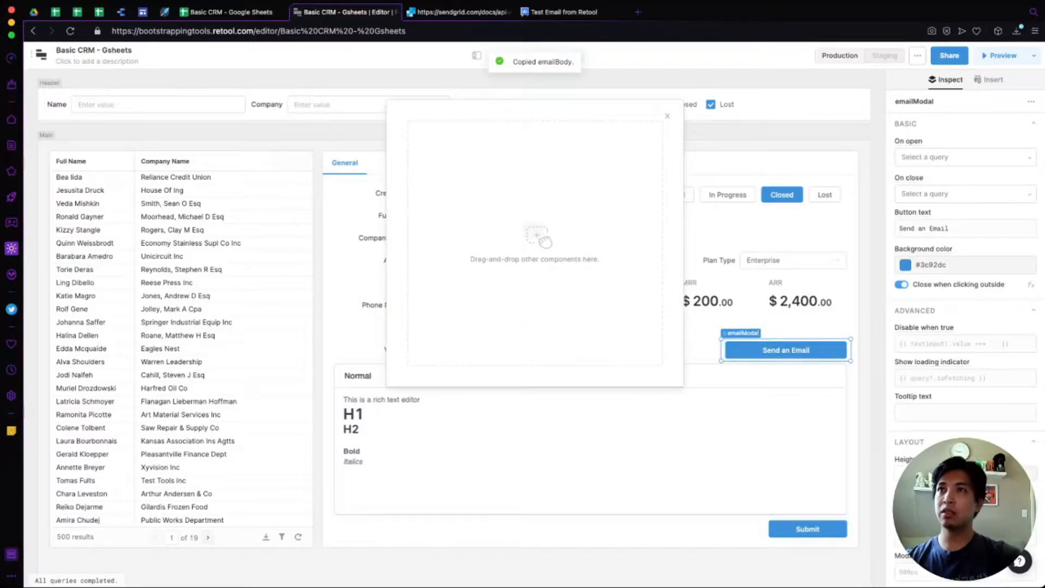
key("ctrl+v")
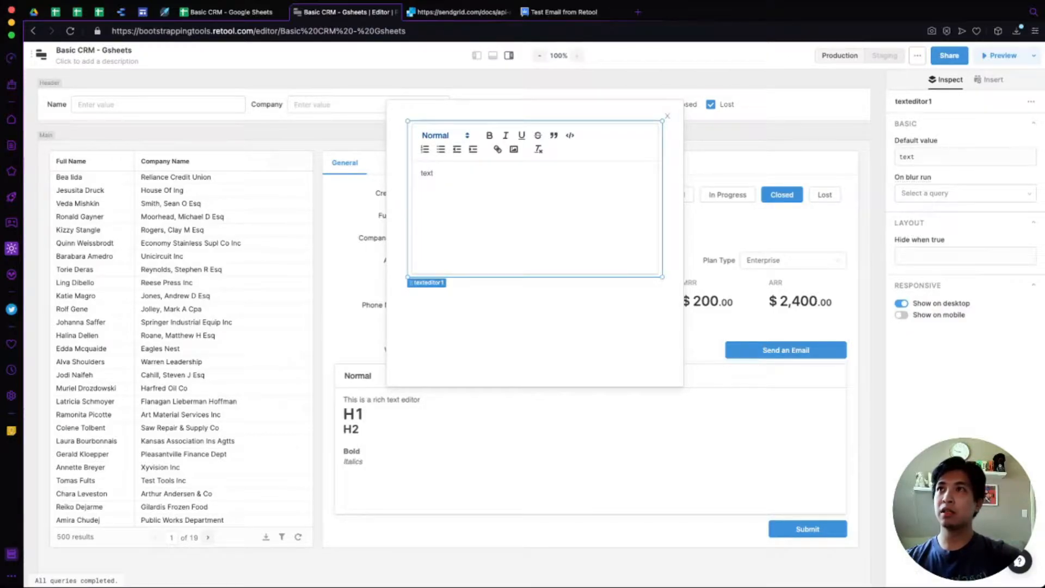
mouse_move(427, 282)
left_mouse_down()
mouse_move(427, 372)
mouse_move(426, 282)
left_mouse_up()
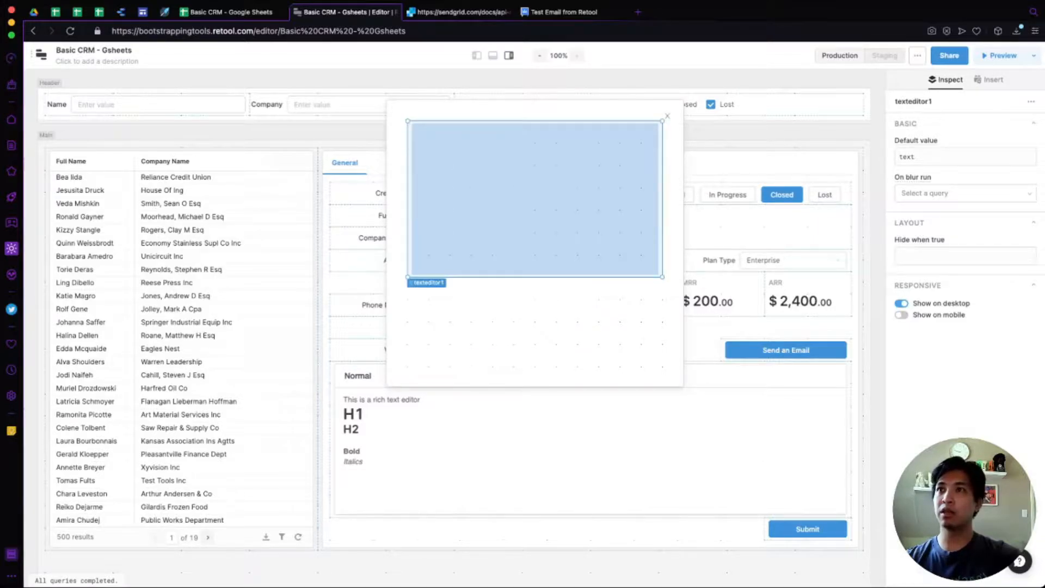
left_click_drag(662, 277, 663, 277)
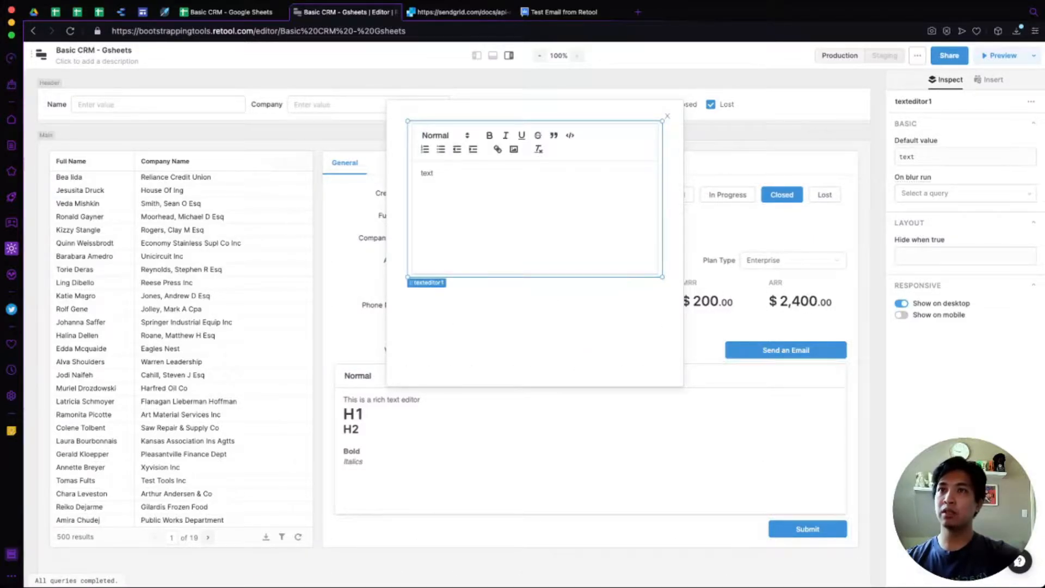
Copy the sendEmailButton Submit button and paste it into the emailModal window below the text editor
left_click(734, 436)
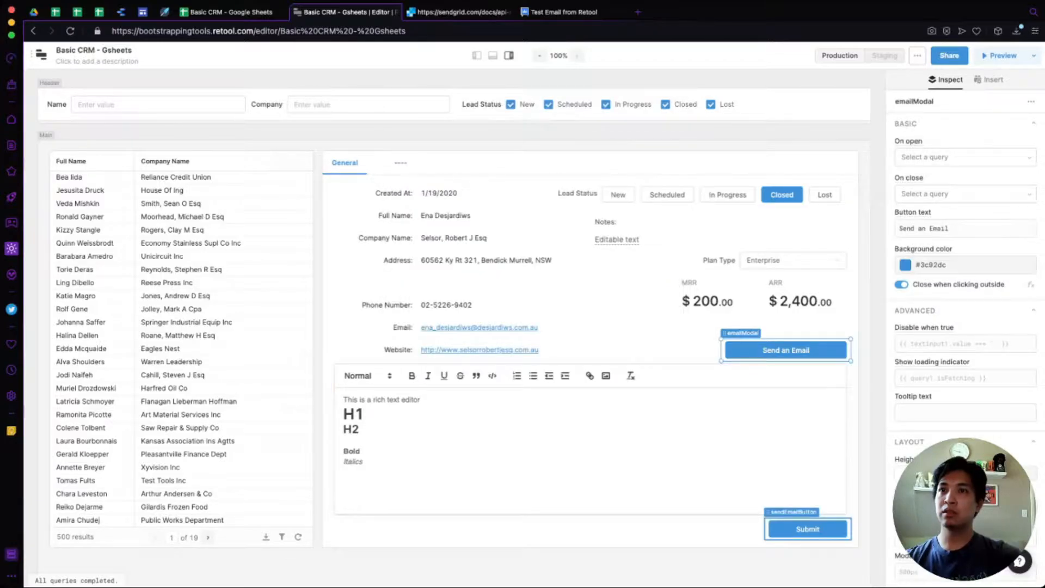
left_click(808, 529)
key("super+c")
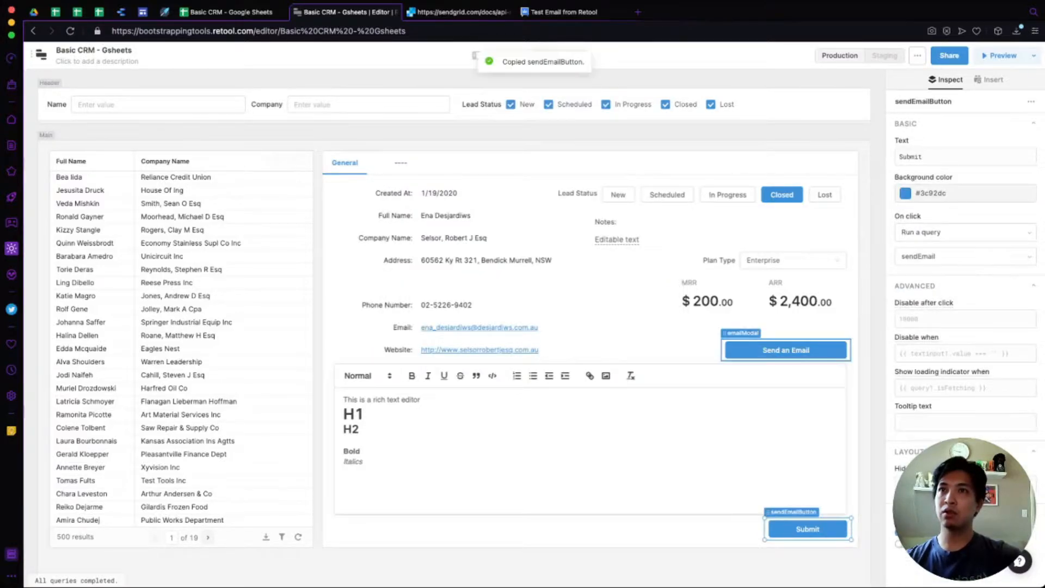
left_click(786, 350)
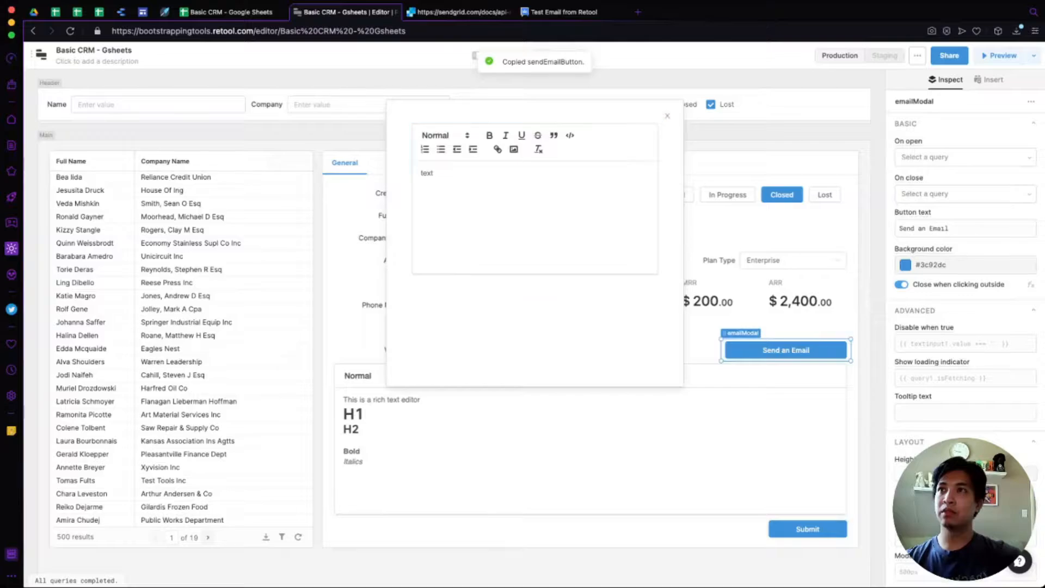
key("super+v")
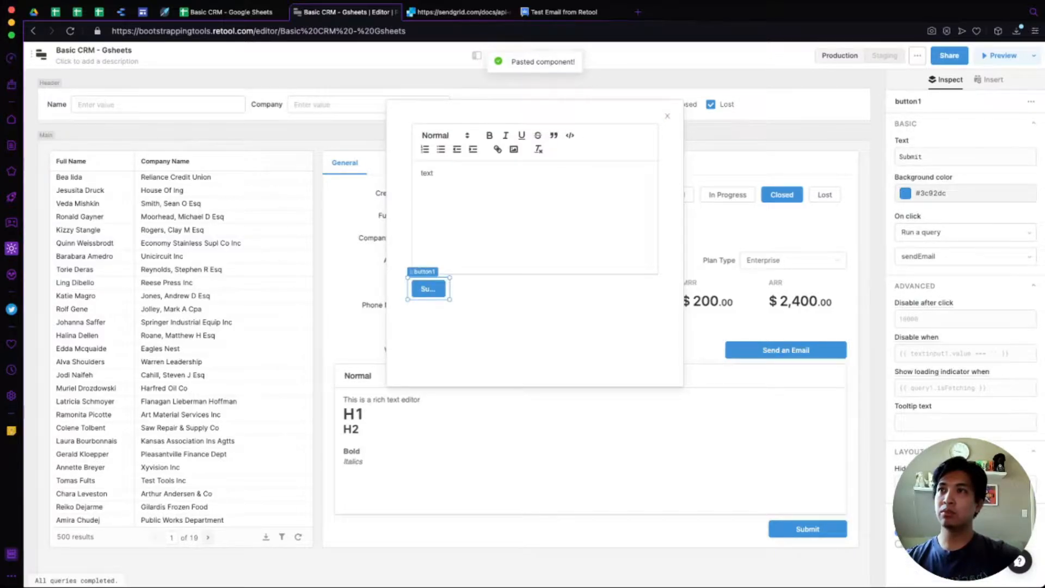
Arrange the modal with a full-width Submit button along its lower edge and the text editor extended down to meet it
left_click_drag(450, 288, 663, 288)
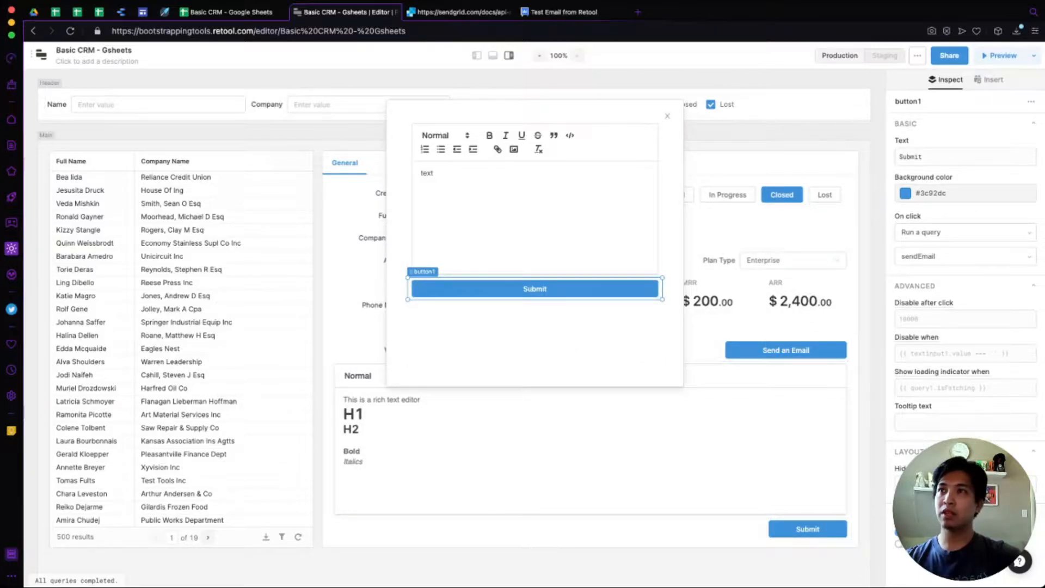
left_click_drag(535, 288, 535, 355)
left_click(535, 240)
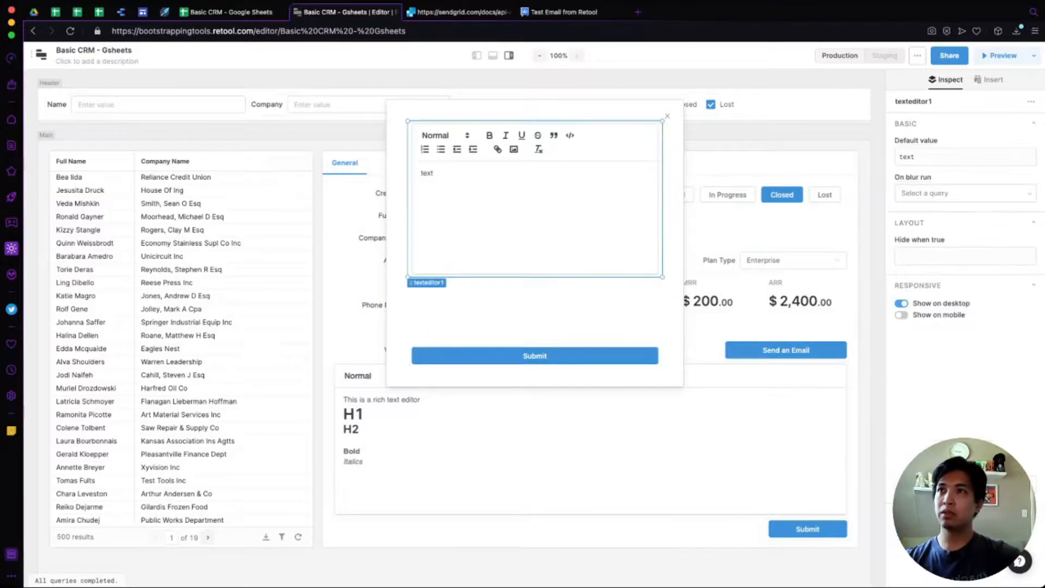
left_click_drag(662, 277, 662, 344)
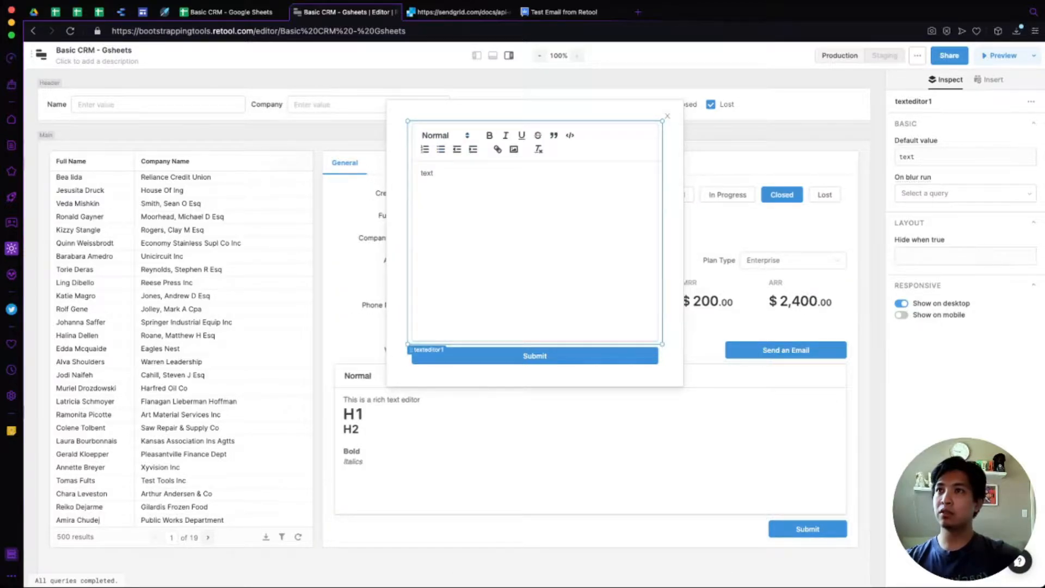
Delete the original emailBody rich text editor from the tabbed container despite its reference in the sendEmail query
left_click(368, 376)
left_click(368, 377)
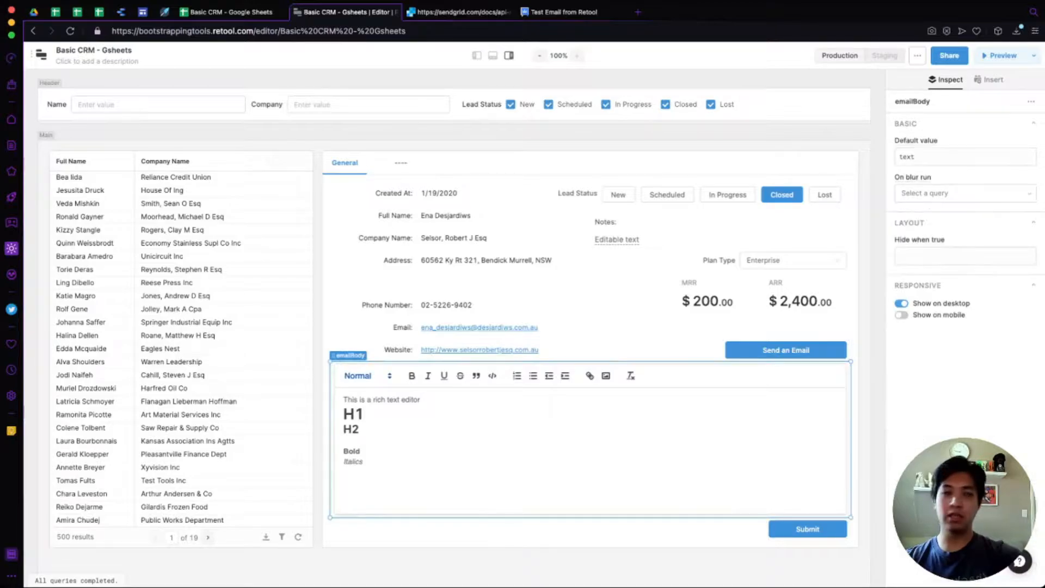
key("Delete")
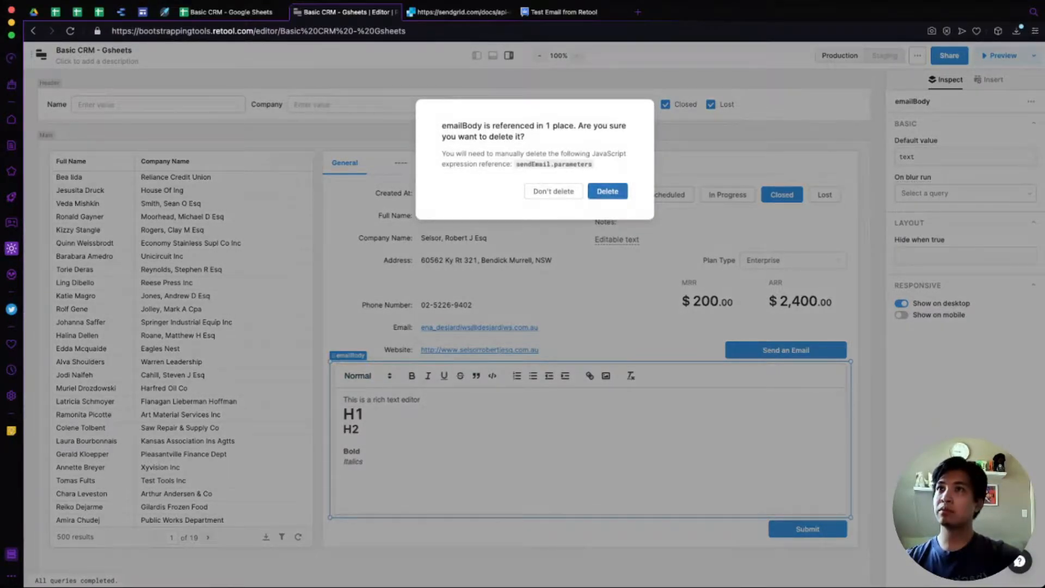
left_click(607, 191)
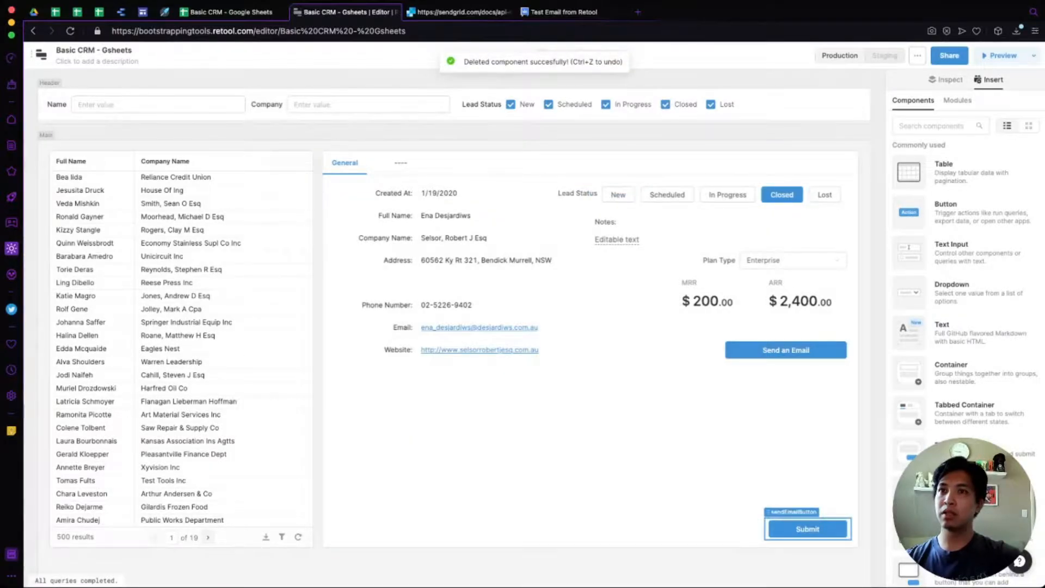
Delete the original sendEmailButton from the tabbed container and move the Send an Email button lower in the freed space
left_click(807, 528)
key("Delete")
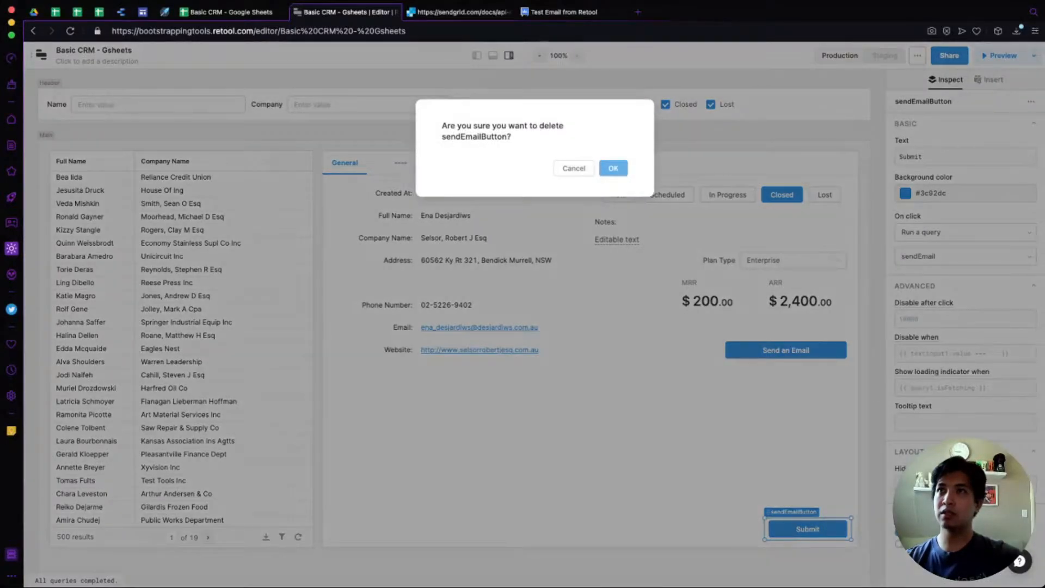
key("Return")
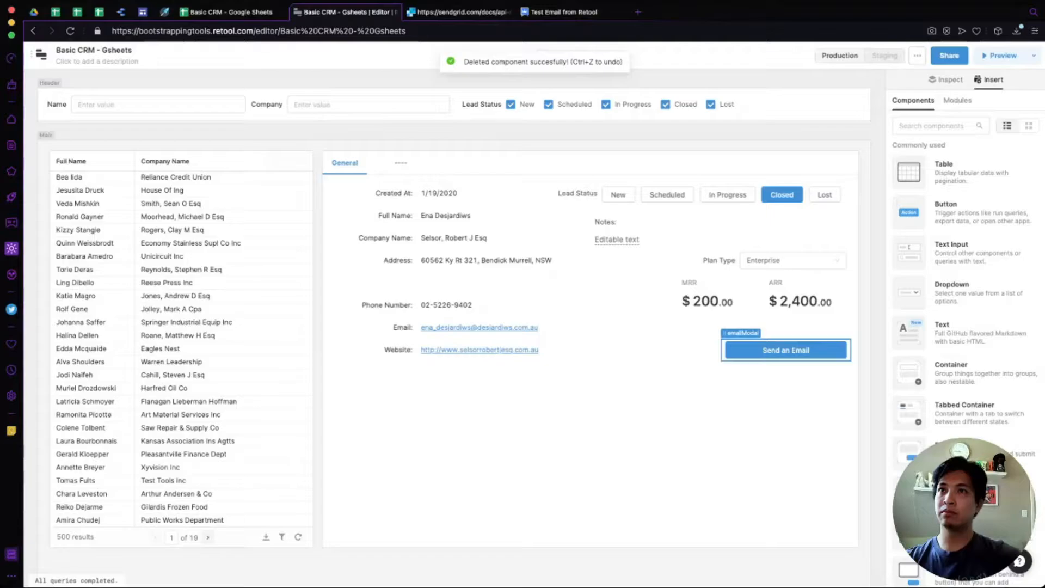
left_click_drag(786, 350, 786, 462)
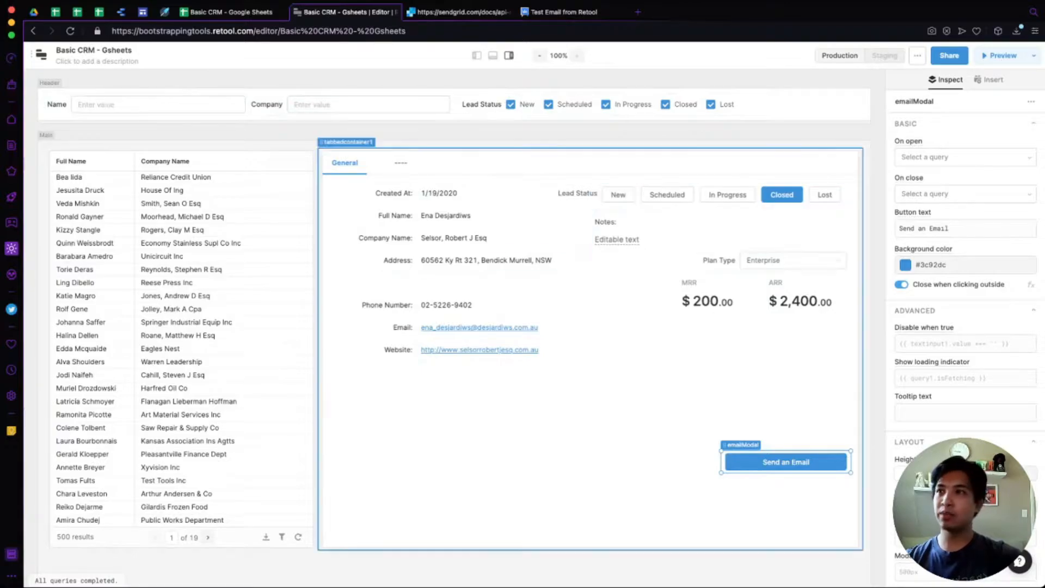
Shorten the tabbed container and the leads table to matching heights, and move the Send an Email button down to the container's lower edge
left_click(468, 490)
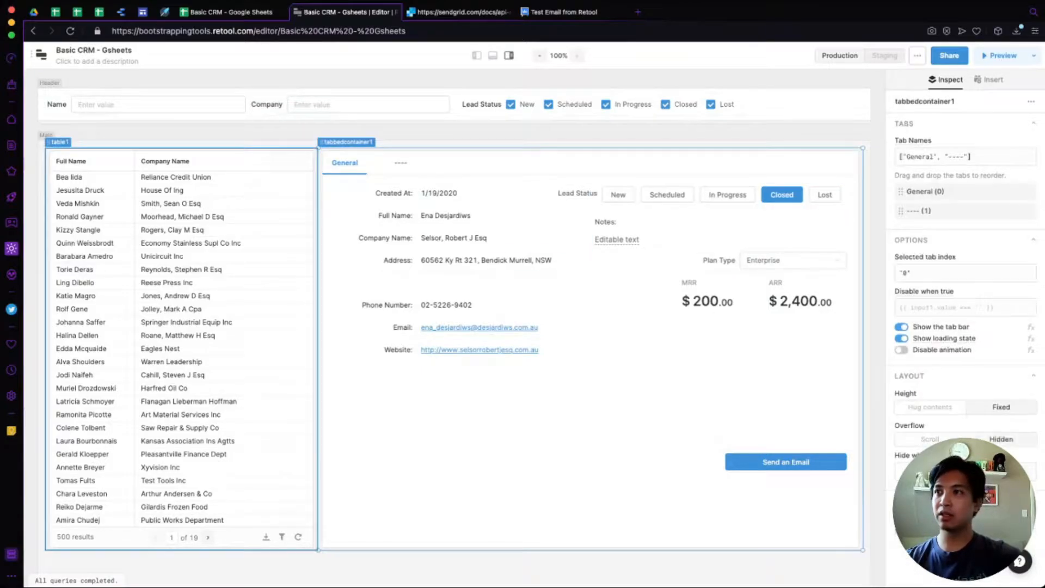
left_click(245, 537, "shift")
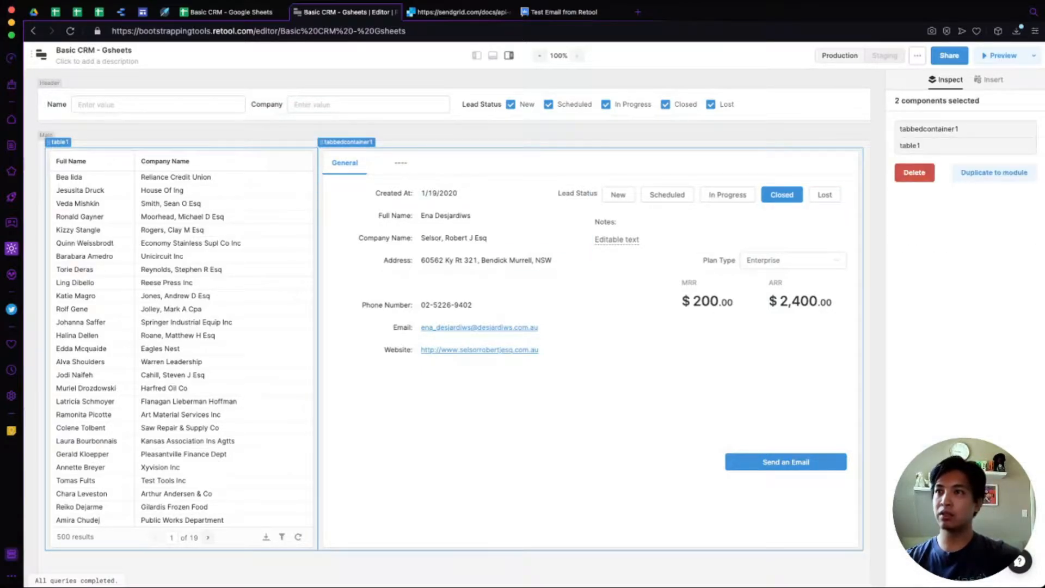
left_click(522, 413)
left_click_drag(591, 550, 590, 505)
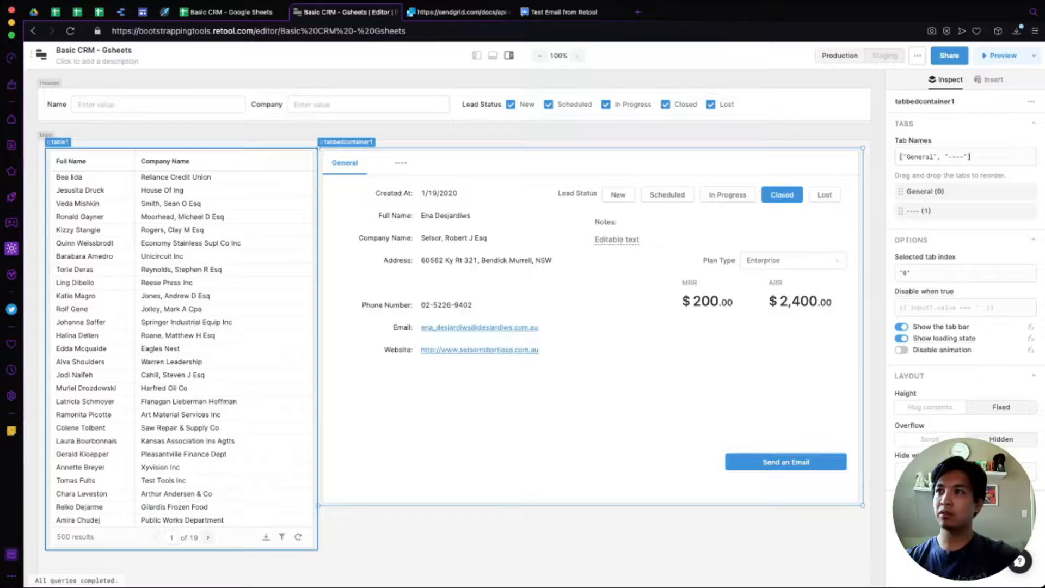
left_click(234, 537)
left_click_drag(317, 551, 318, 505)
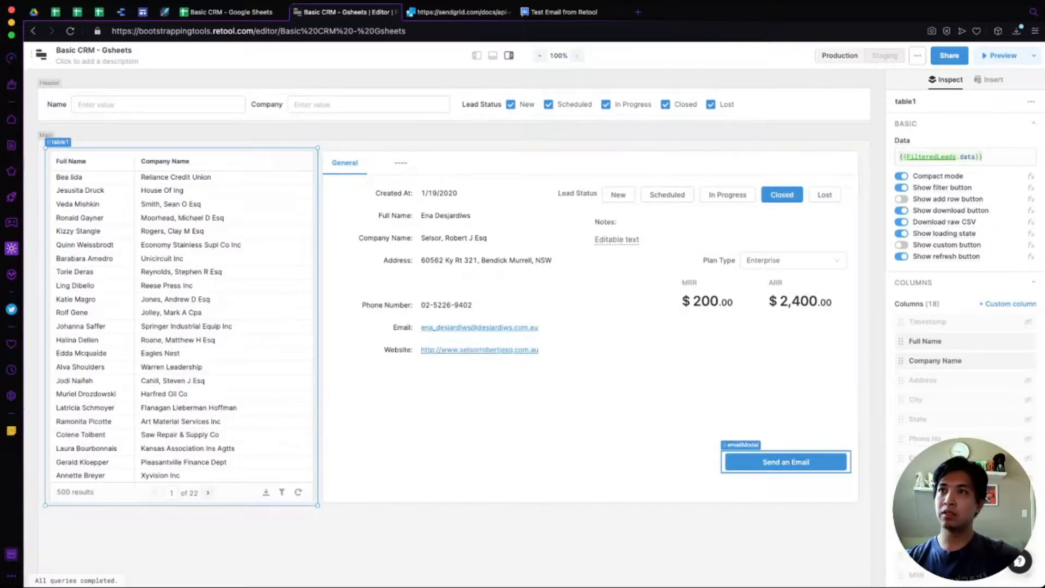
left_click_drag(784, 461, 784, 483)
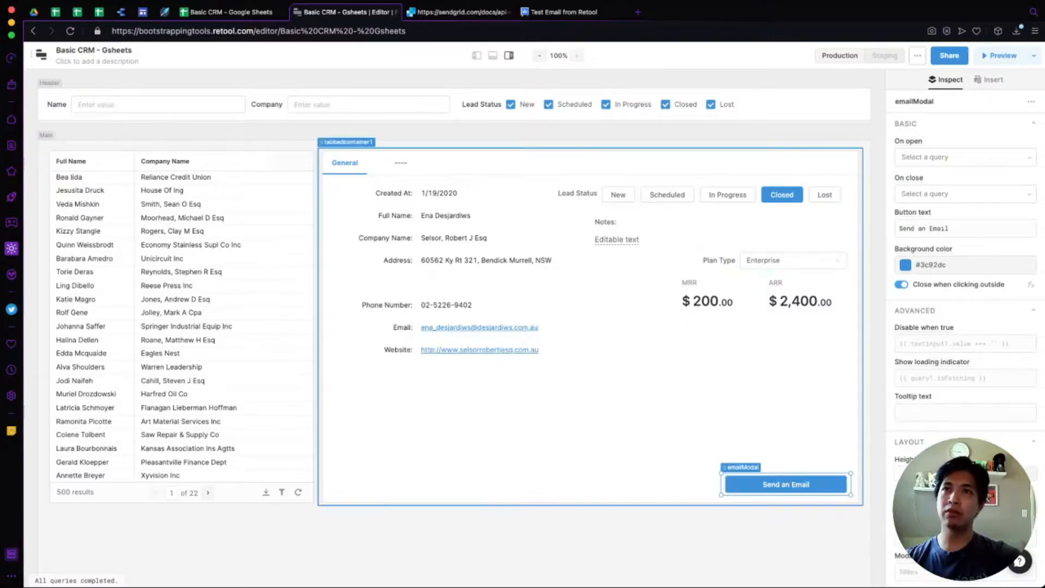
Add a Modal component to the tabbed container below the ARR statistic, aligned with the Send an Email button
left_click(778, 370)
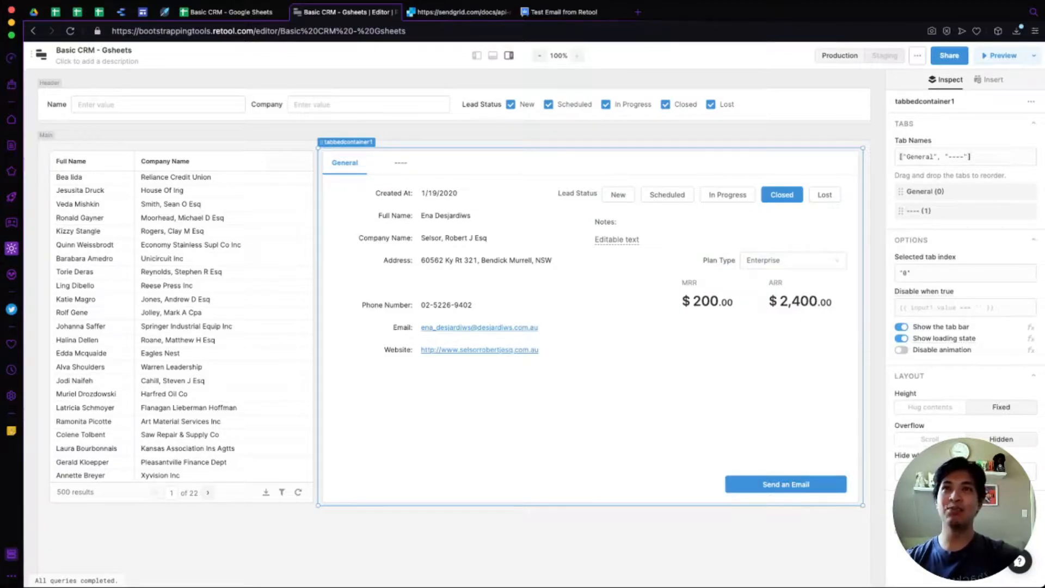
left_click(989, 79)
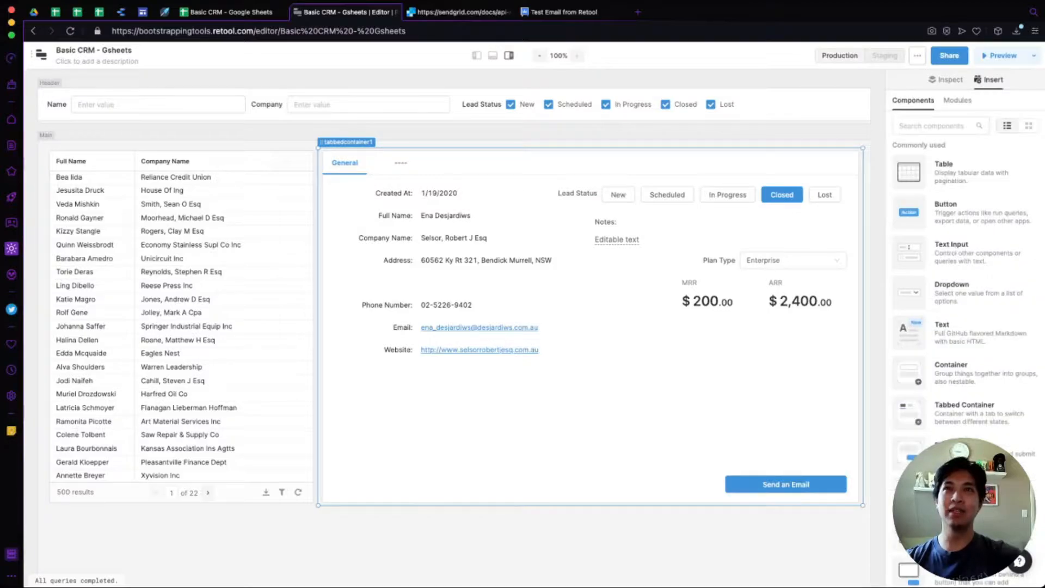
left_click(937, 125)
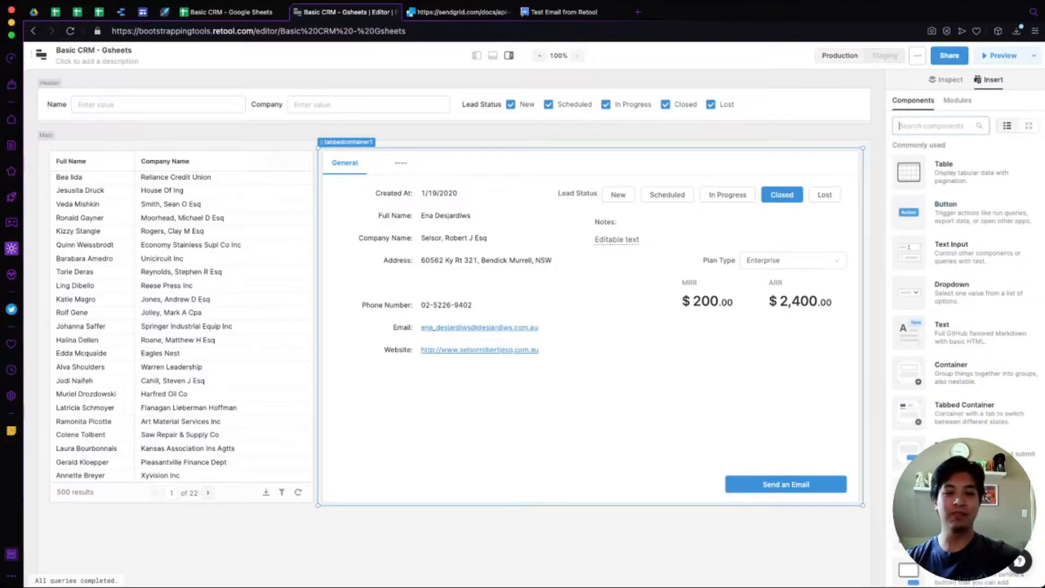
type("modal")
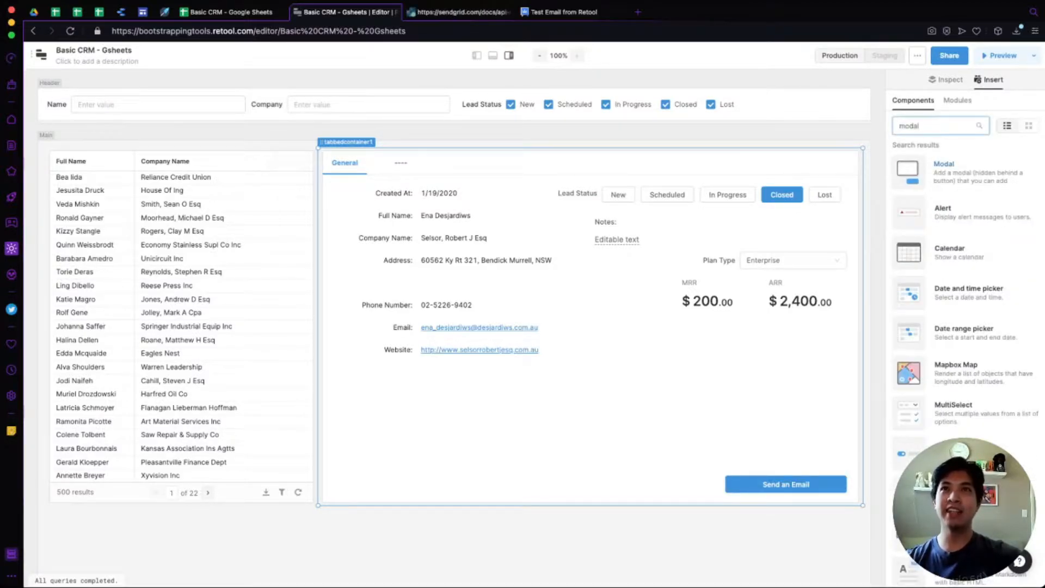
left_click_drag(908, 171, 786, 349)
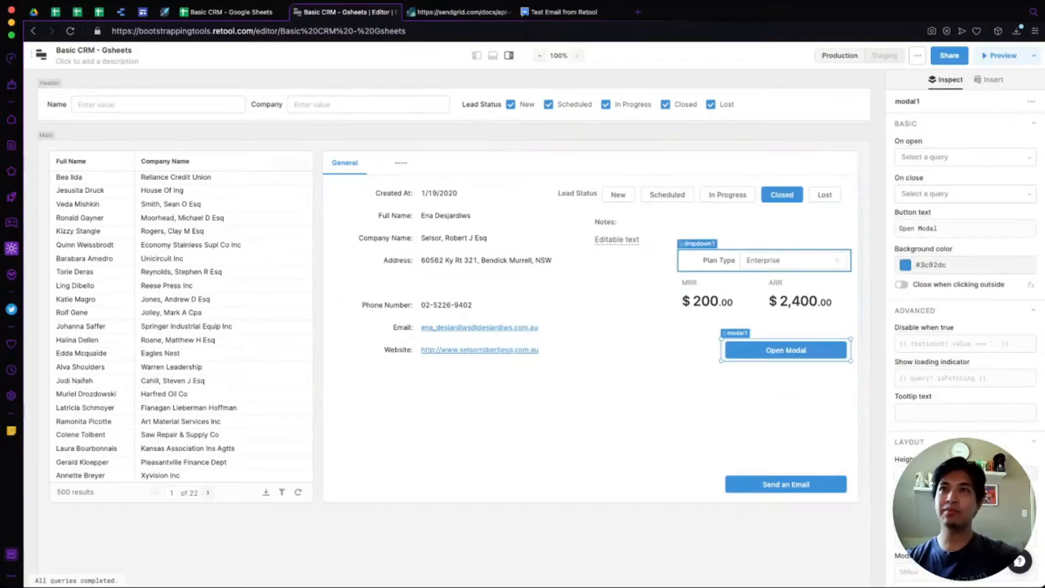
Copy the Plan Type dropdown into the new modal's window and stretch it across the full width
left_click(717, 262)
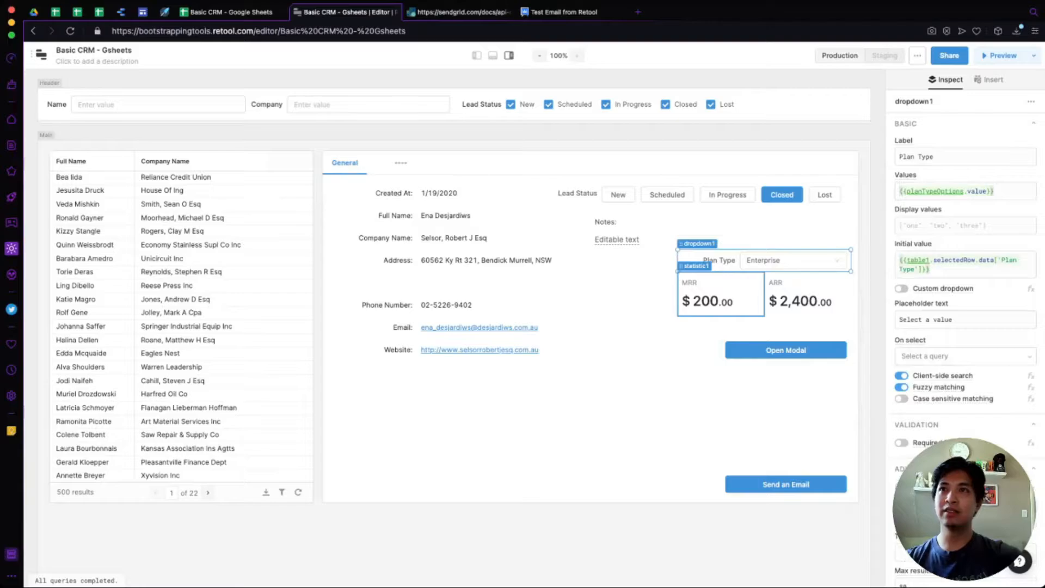
key("ctrl+c")
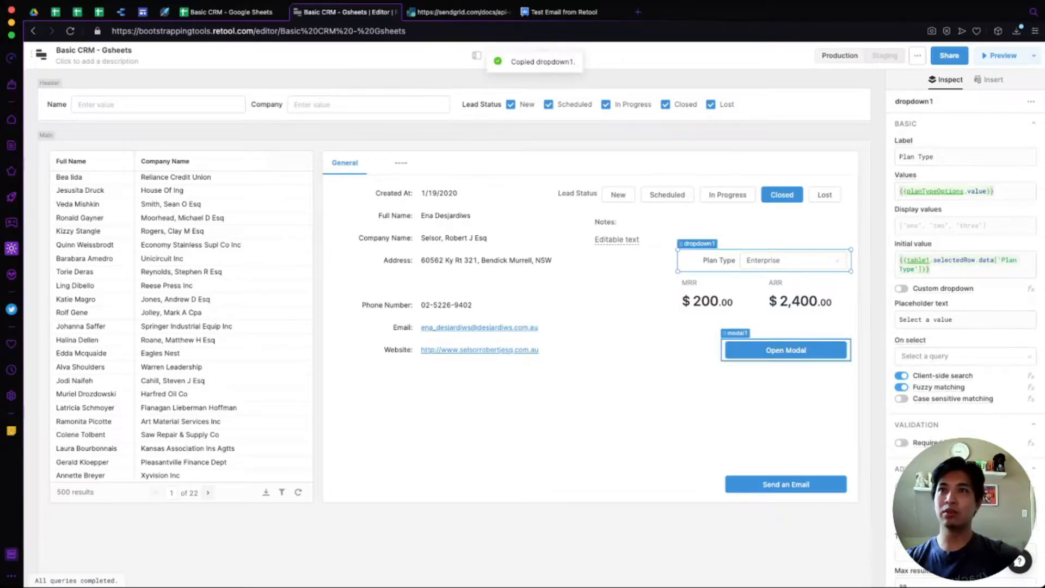
left_click(773, 400)
left_click(785, 350)
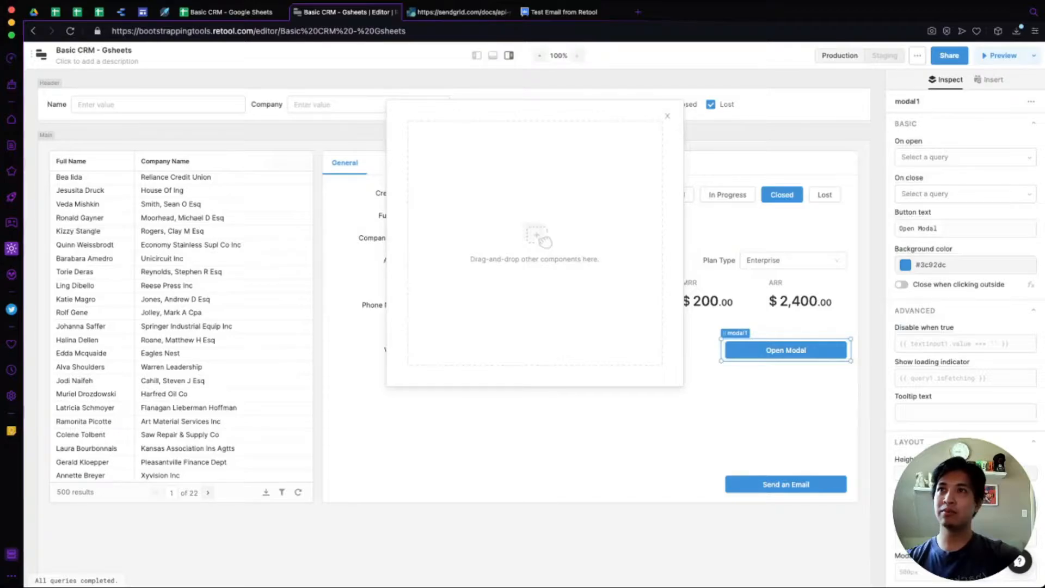
key("ctrl+v")
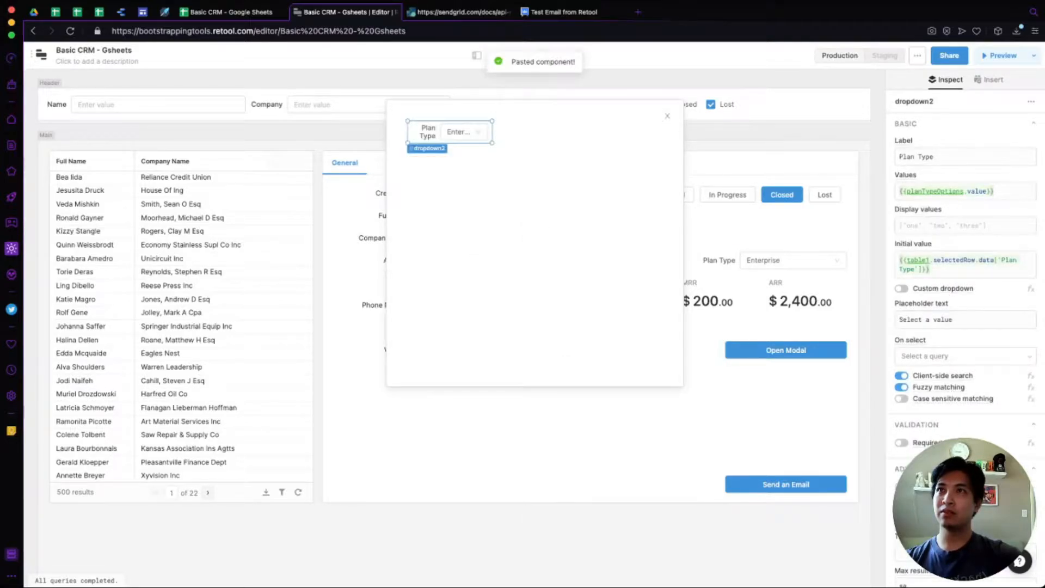
left_click_drag(493, 142, 662, 143)
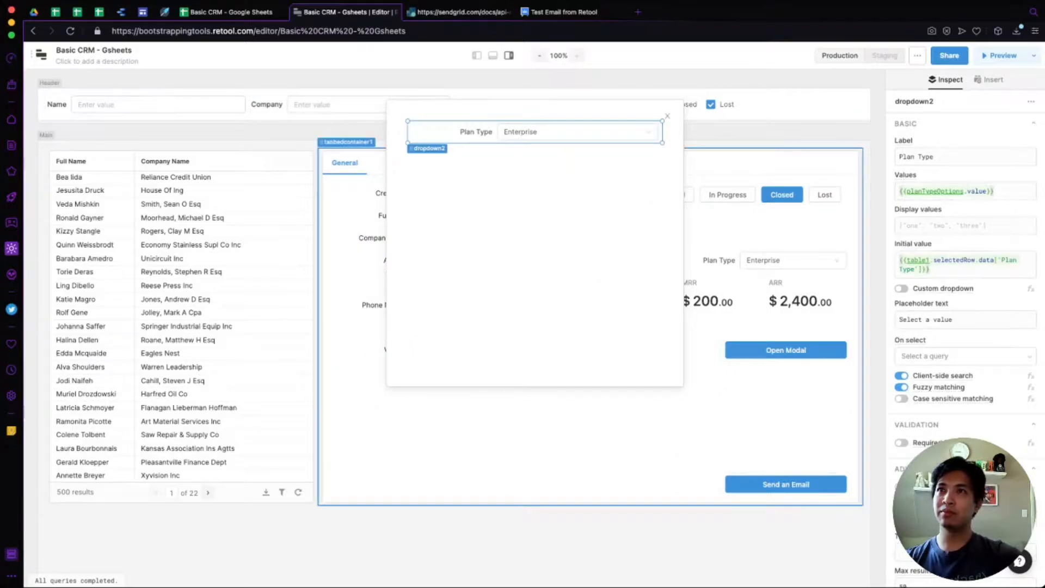
Move the MRR and ARR statistics into the modal below the dropdown, side by side at half width each
left_click(704, 339)
left_click(723, 293)
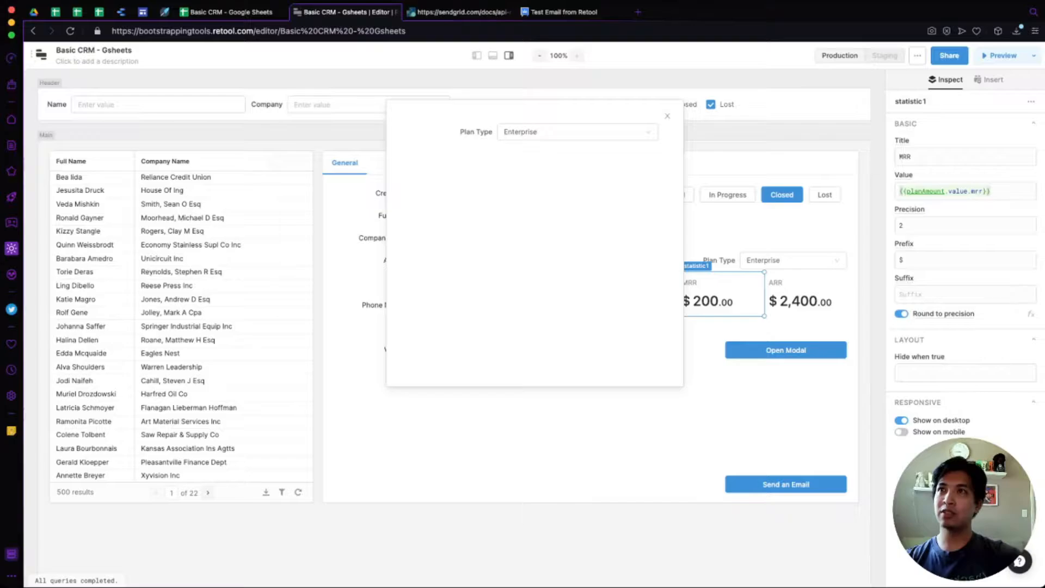
left_click_drag(724, 294, 428, 165)
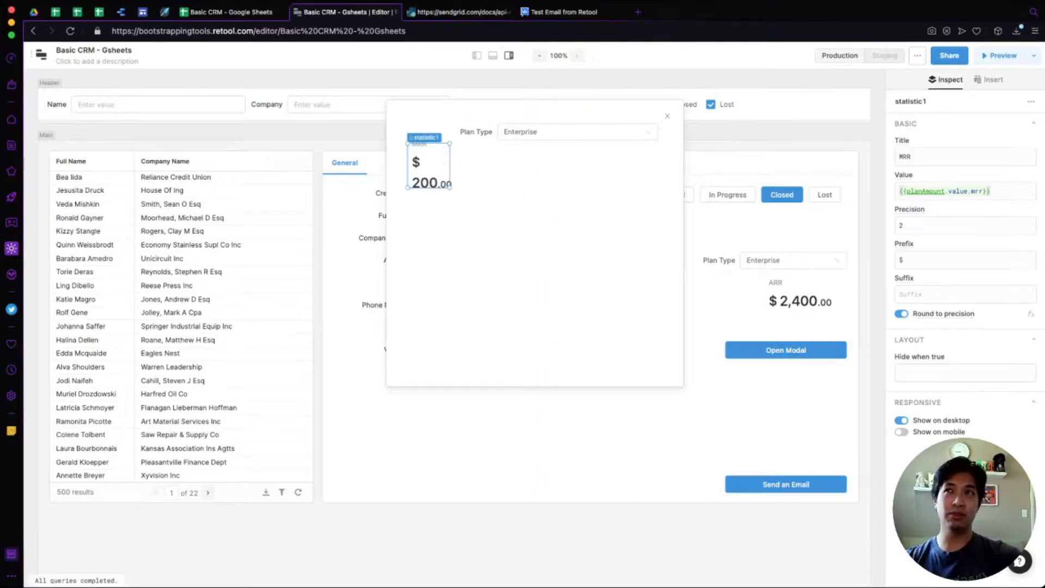
left_click_drag(450, 186, 535, 209)
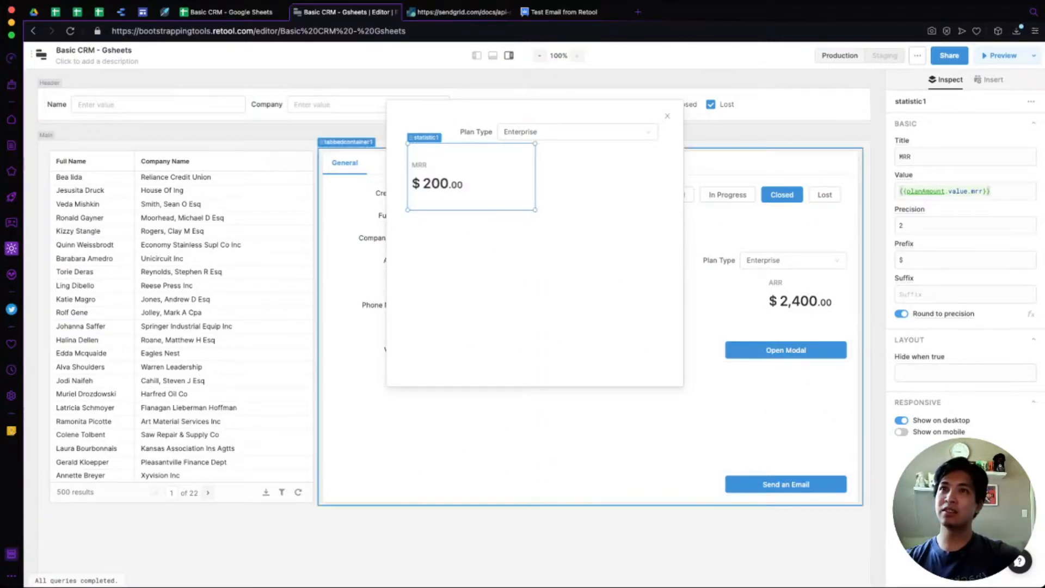
left_click_drag(808, 294, 662, 209)
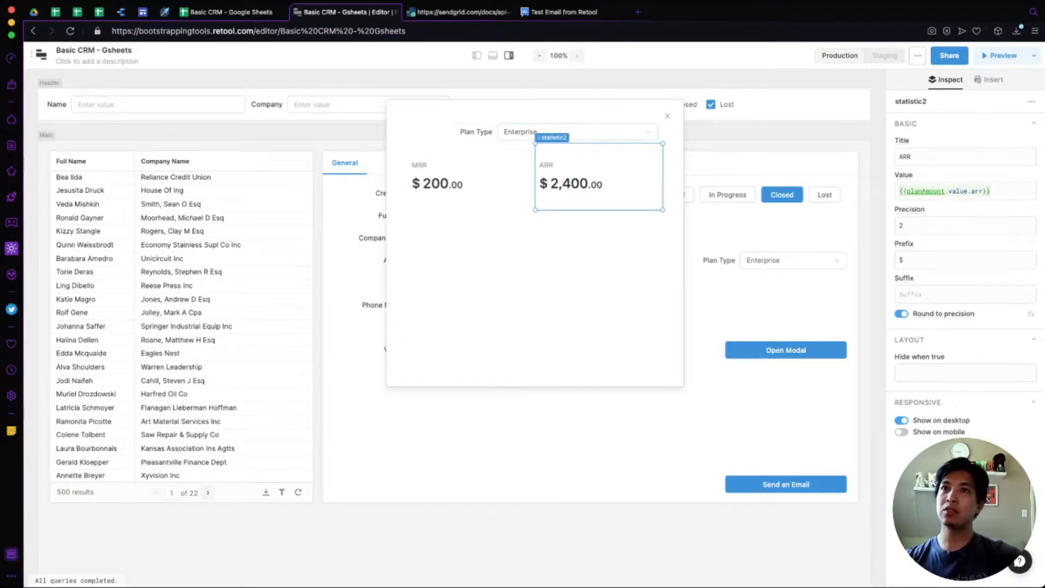
Add a button to the modal a little below the ARR statistic and set its text to "Save Changes"
left_click(989, 80)
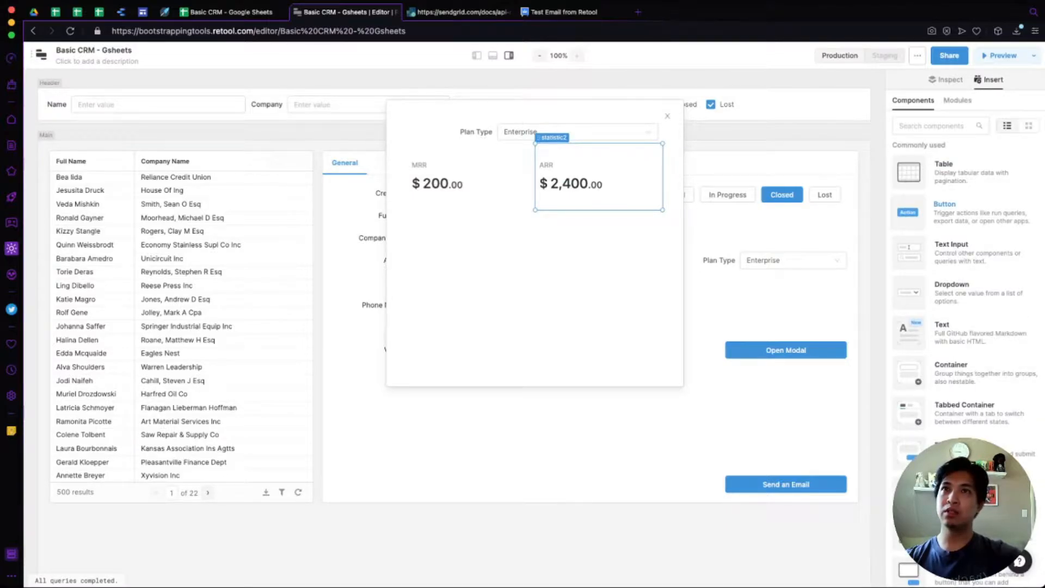
left_click_drag(908, 212, 536, 222)
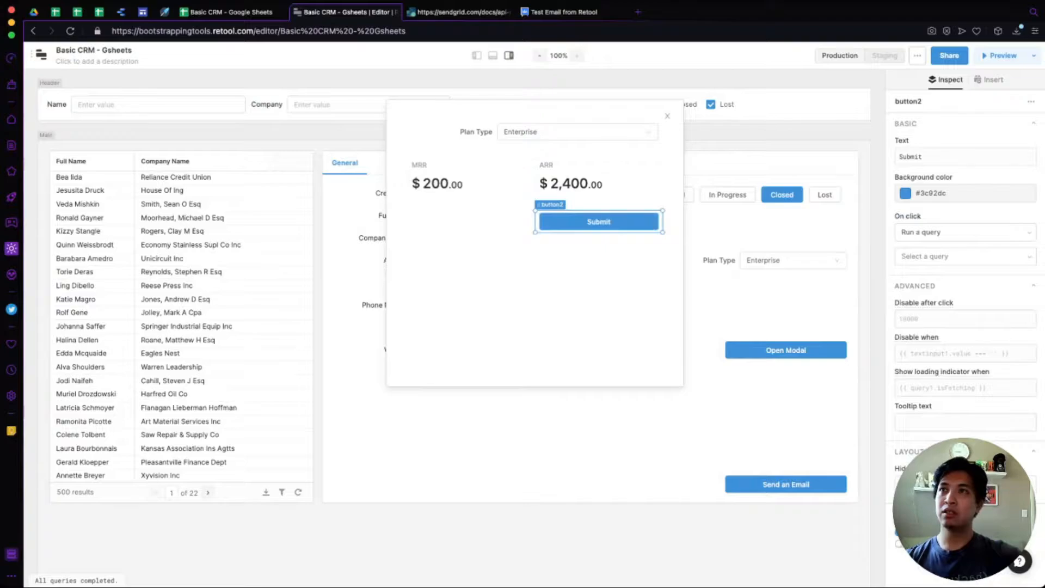
left_click_drag(599, 221, 599, 289)
double_click(913, 157)
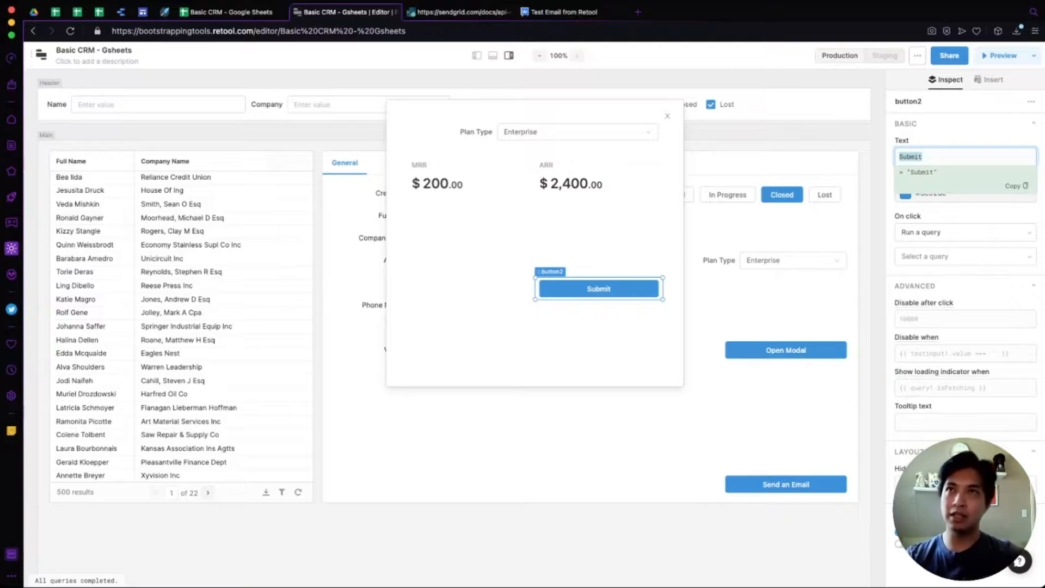
type("Sa")
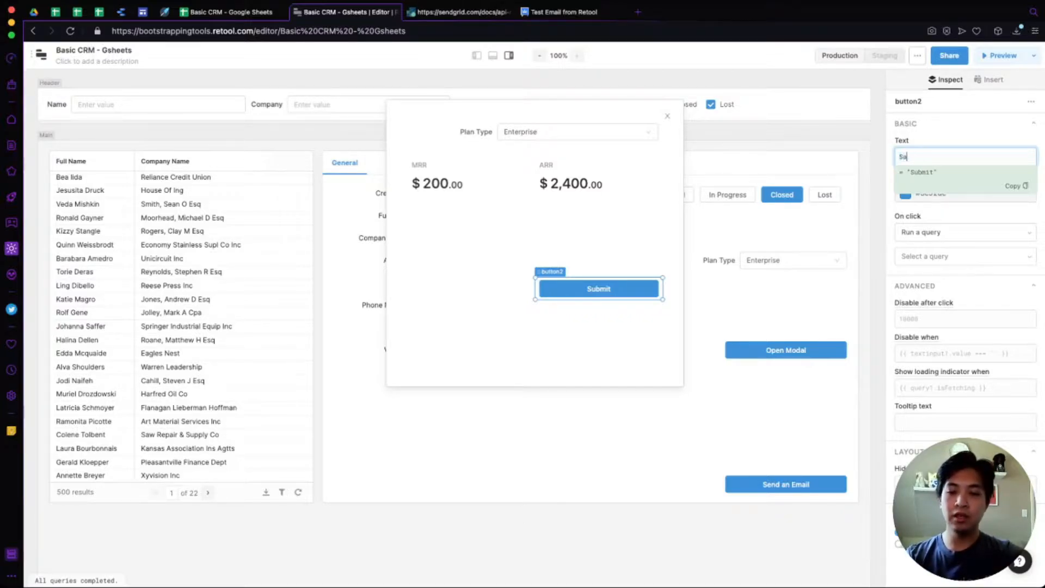
type("ve Changes")
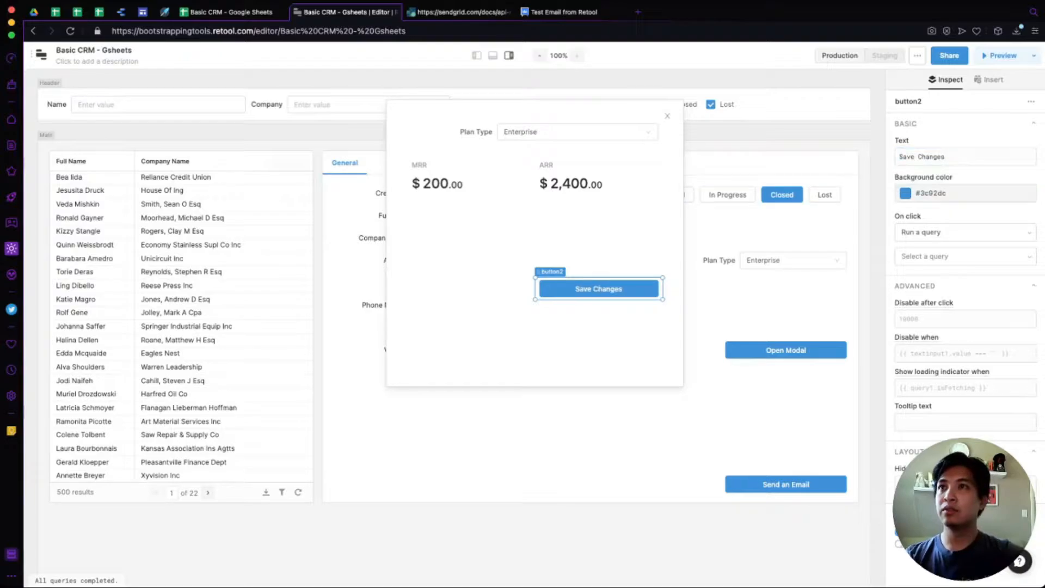
left_click(610, 239)
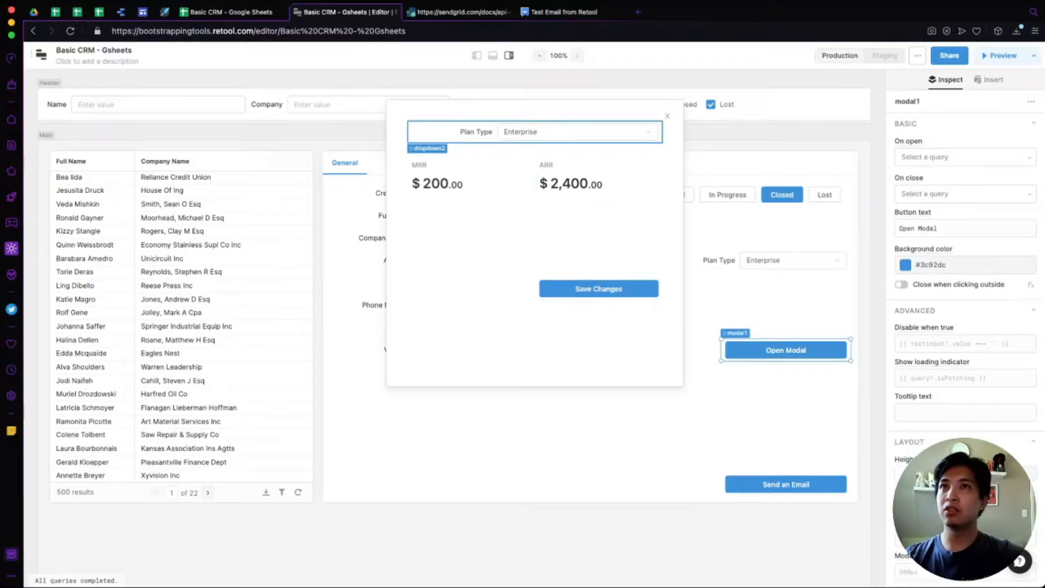
left_click(456, 132)
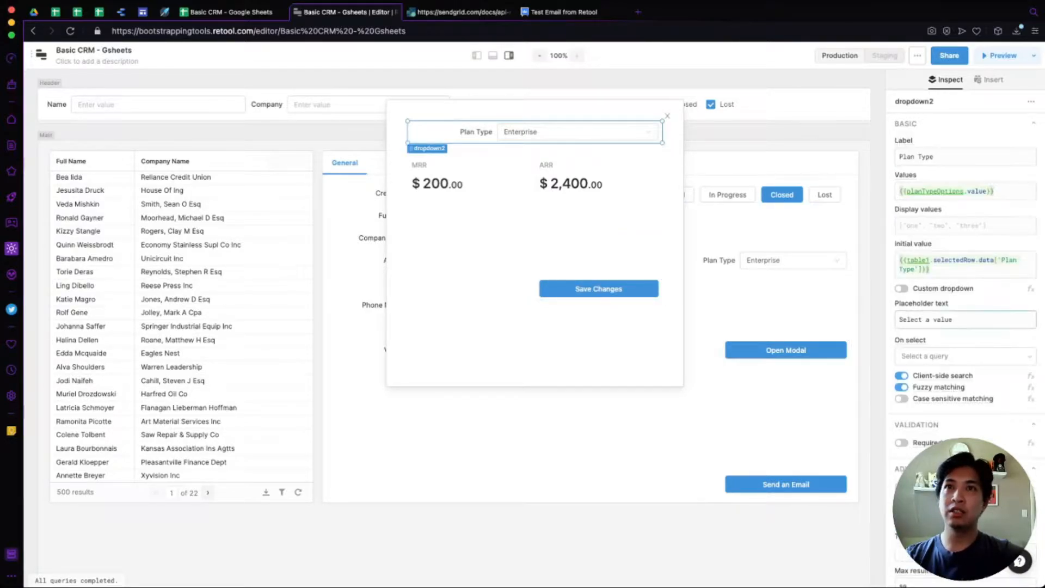
scroll(963, 300, "down", 1)
scroll(964, 300, "down", 8)
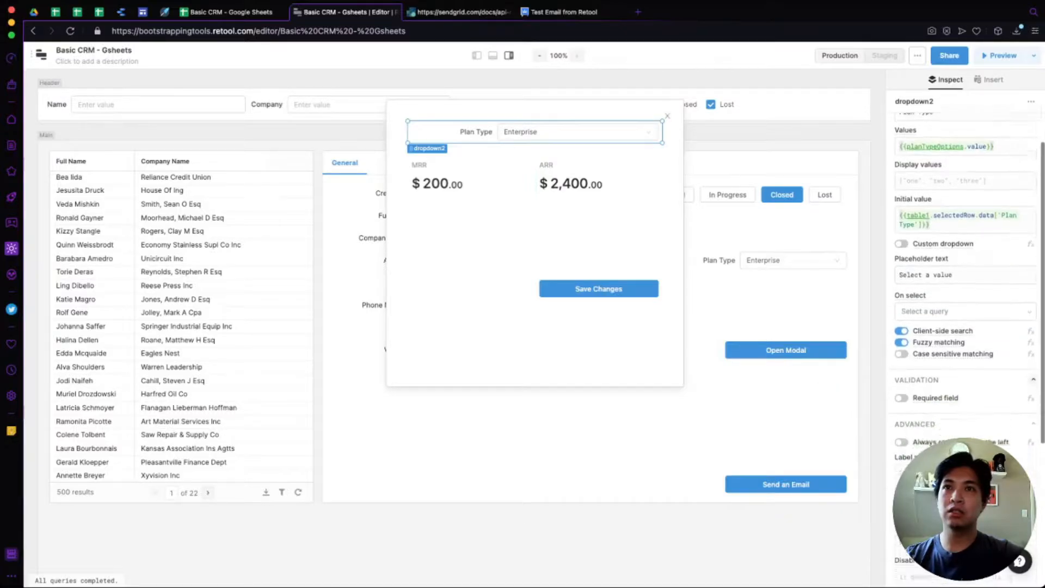
scroll(963, 300, "up", 8)
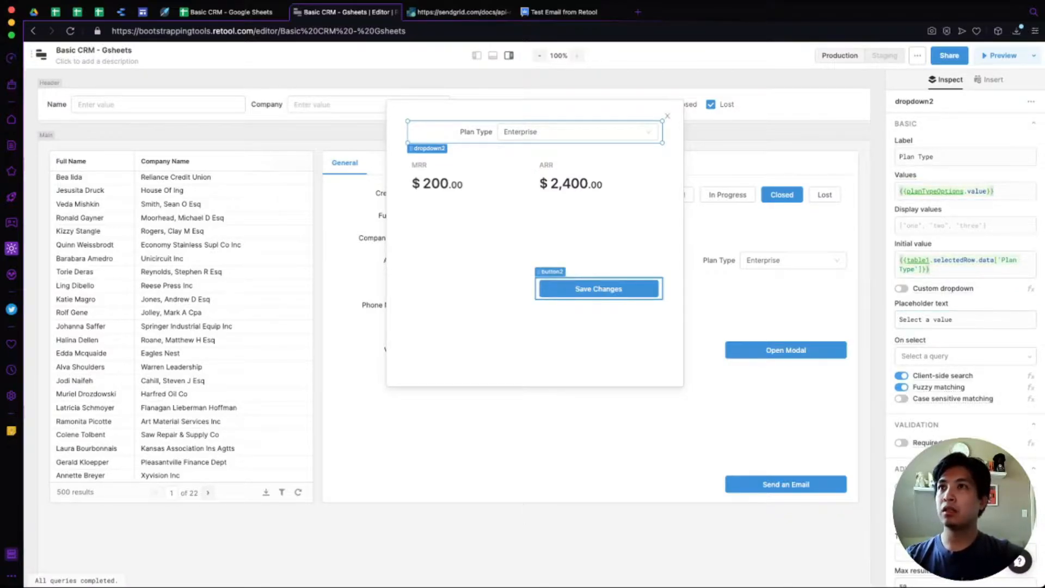
left_click(598, 288)
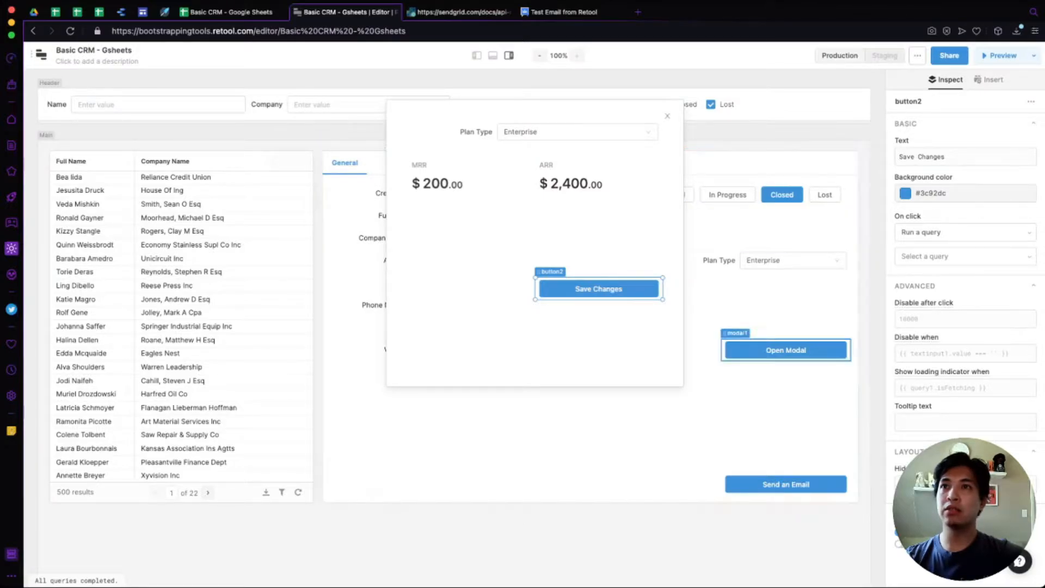
Rename the new modal component planModal and enable its Close when clicking outside option
left_click(786, 350)
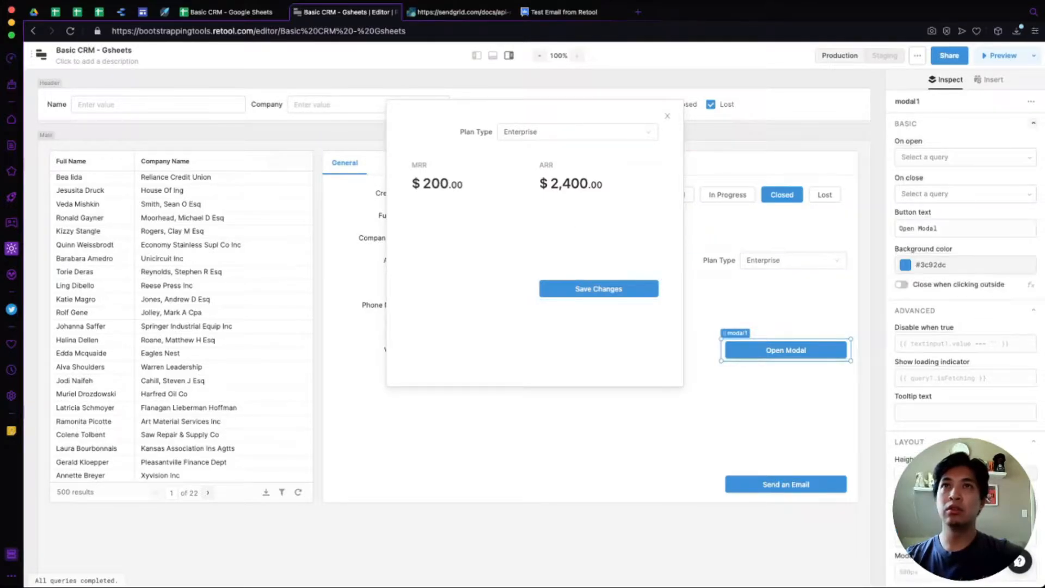
left_click(907, 101)
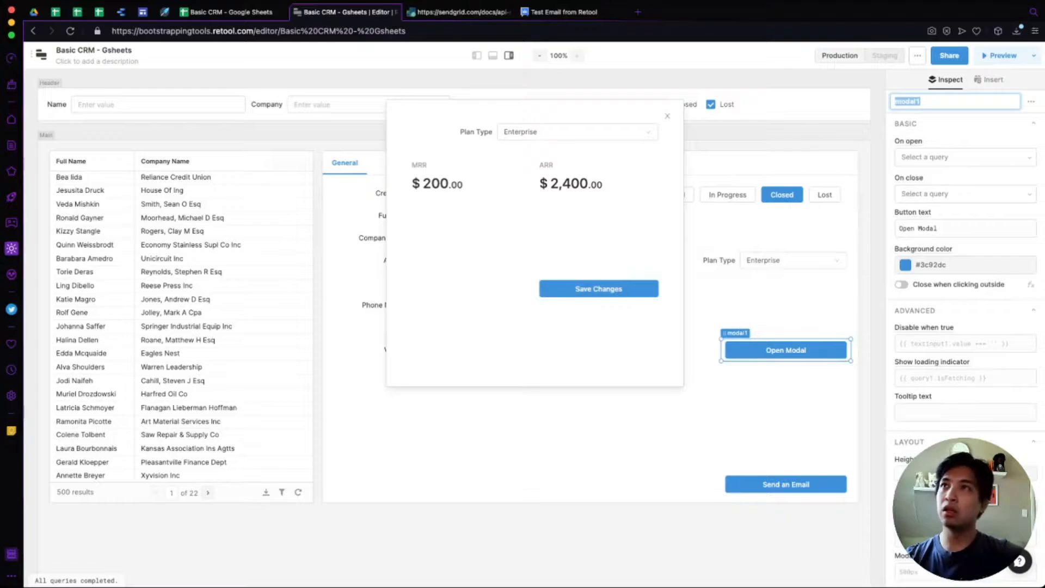
type("planModal")
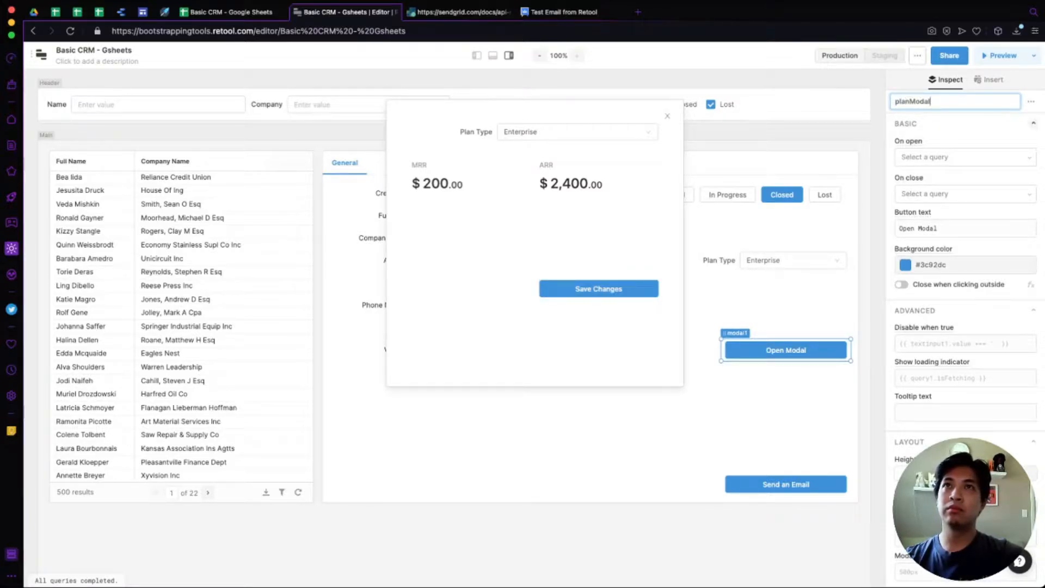
left_click(1033, 124)
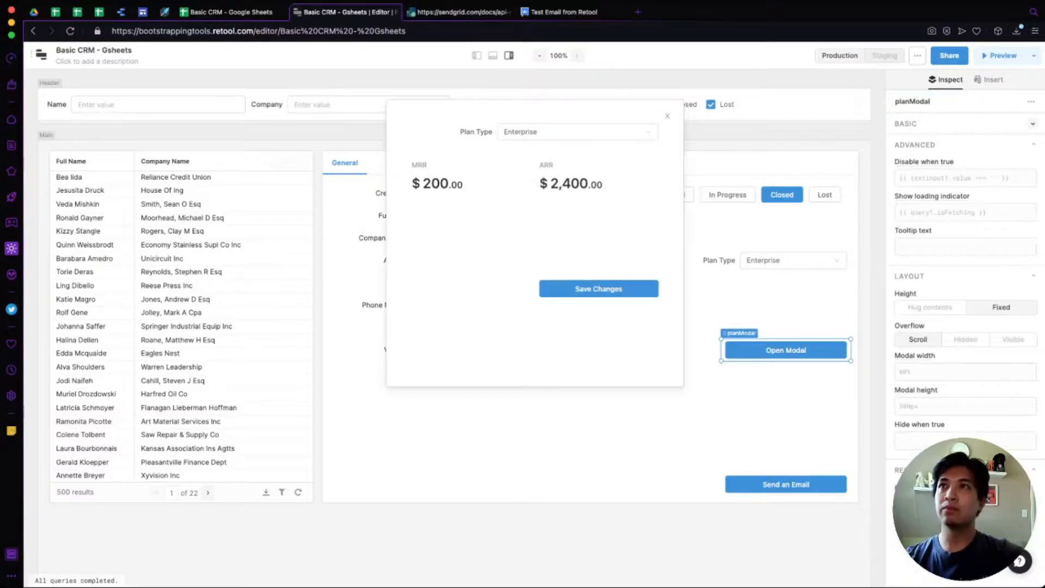
left_click(1033, 123)
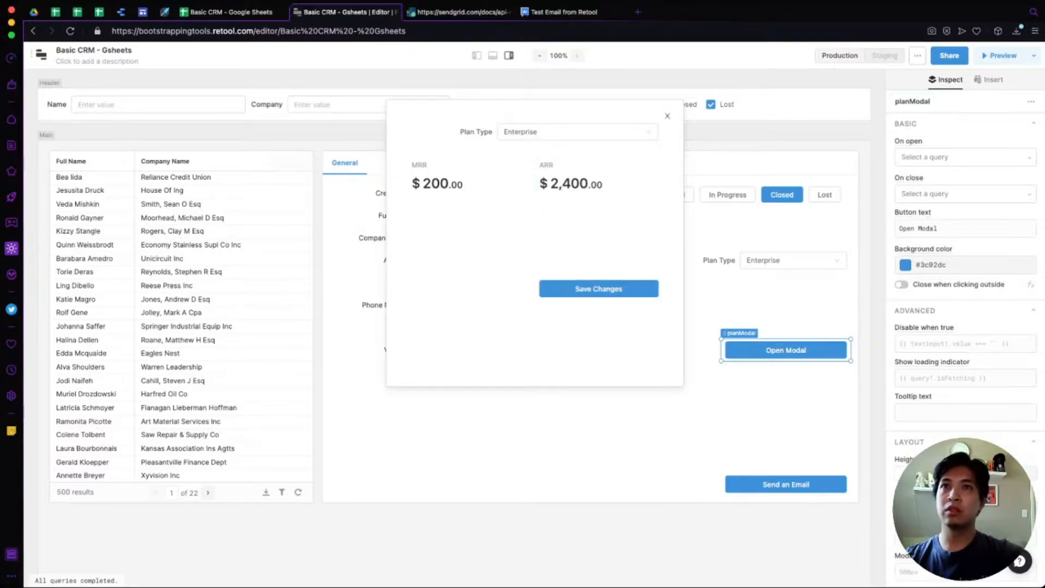
left_click(901, 284)
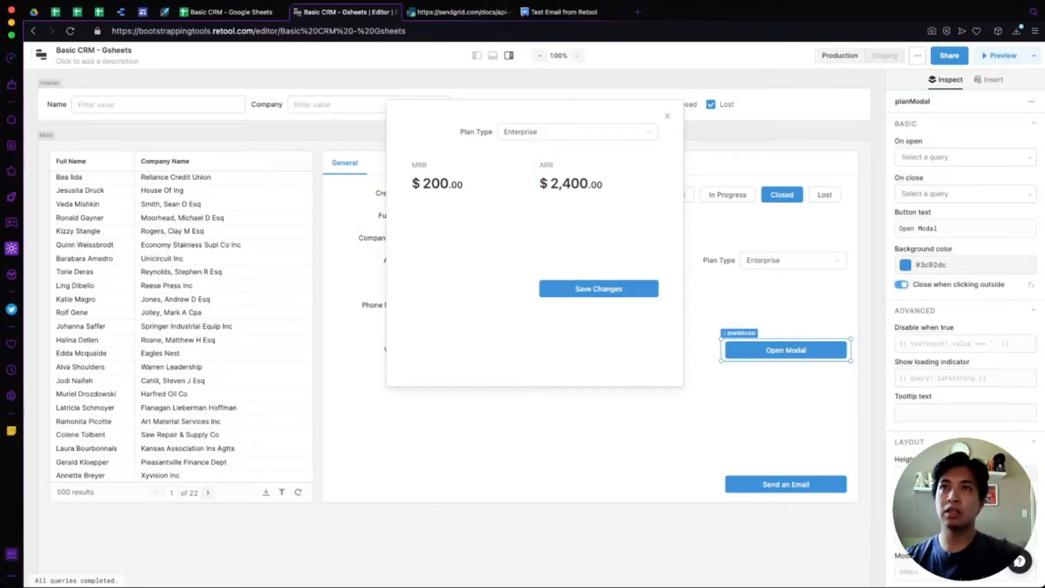
Close the open modal, move the planModal button up near the Plan Type dropdown, and set its text to "Change Plan"
left_click(772, 303)
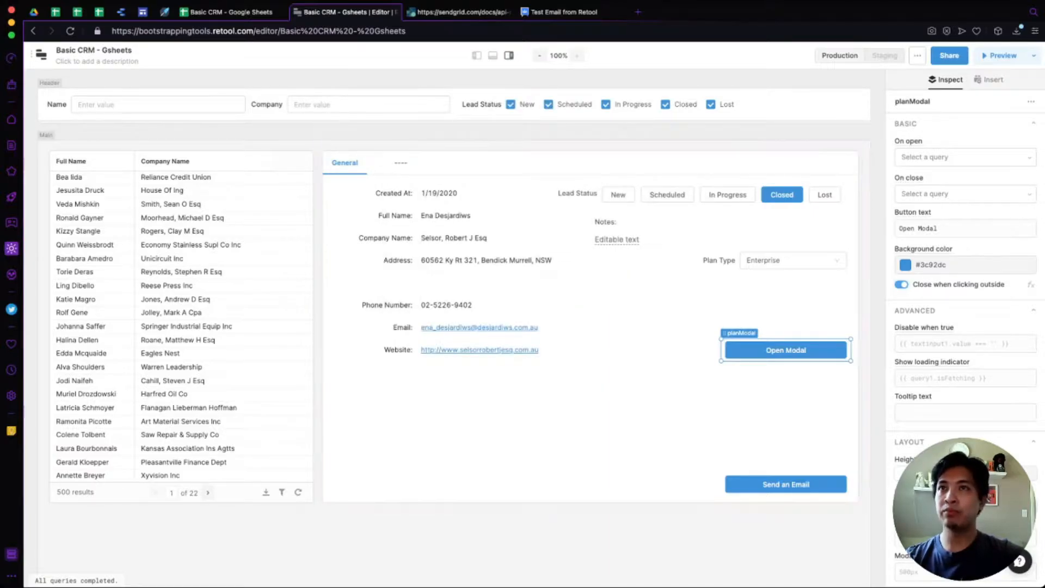
left_click_drag(786, 350, 786, 305)
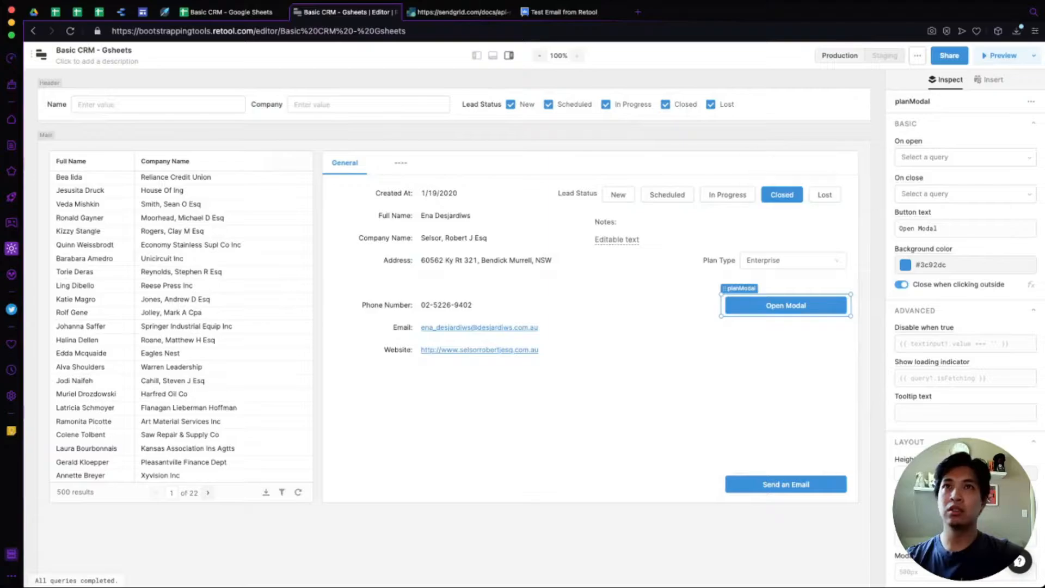
left_click(929, 228)
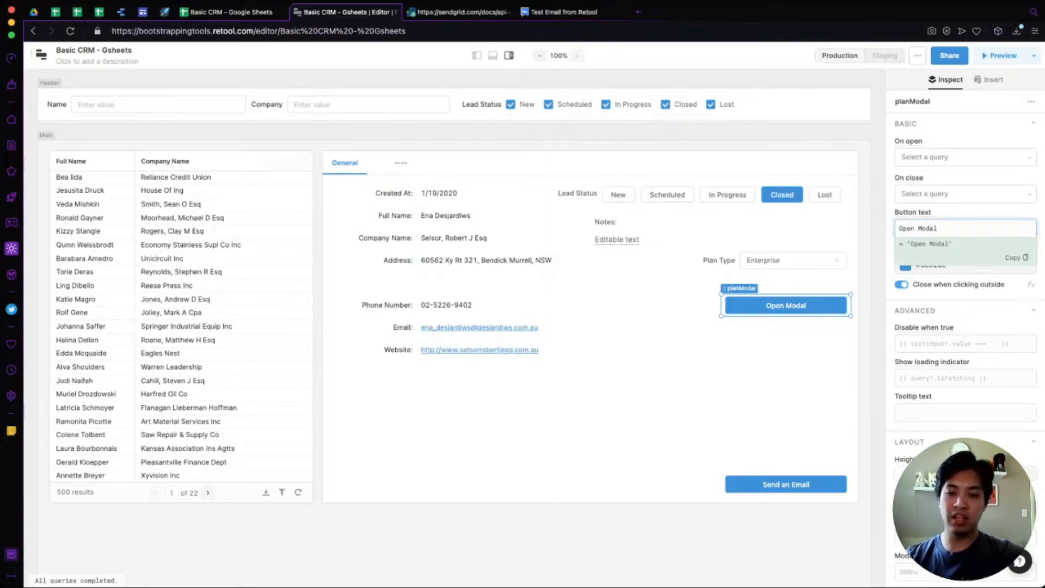
type("Change Plan")
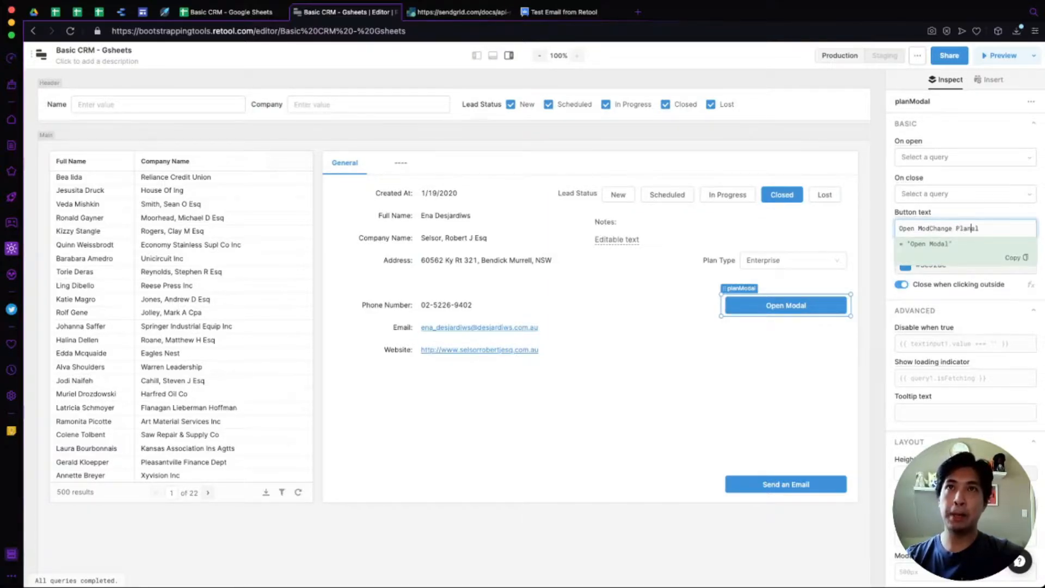
key("Delete")
key("Delete")
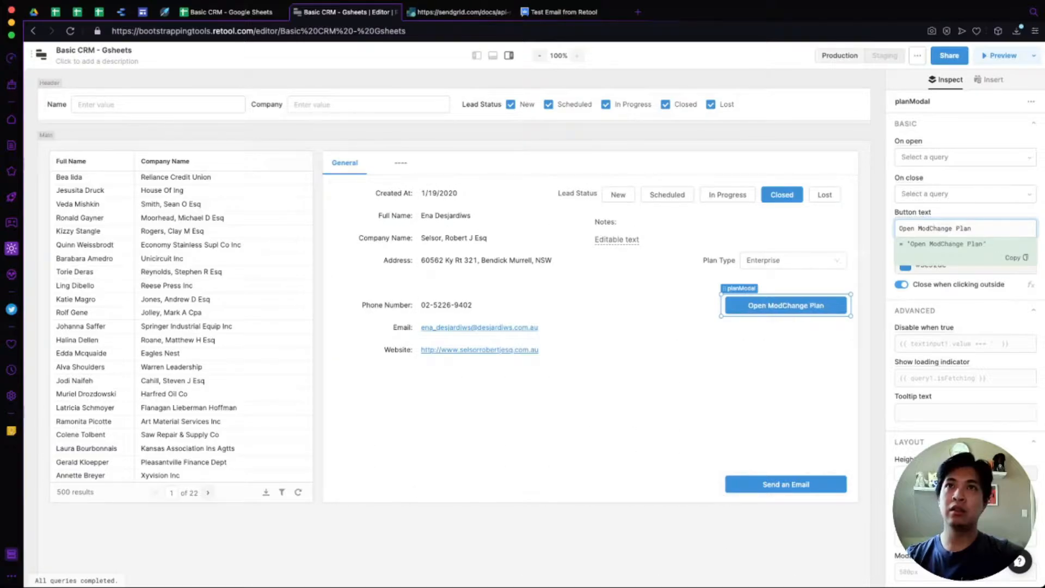
left_click_drag(930, 228, 899, 228)
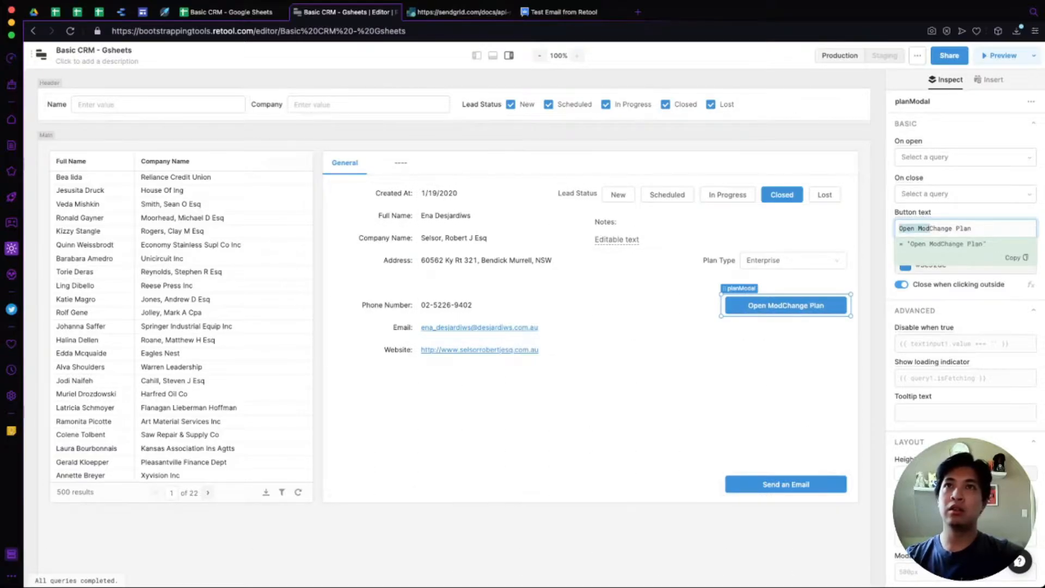
key("BackSpace")
left_click(762, 231)
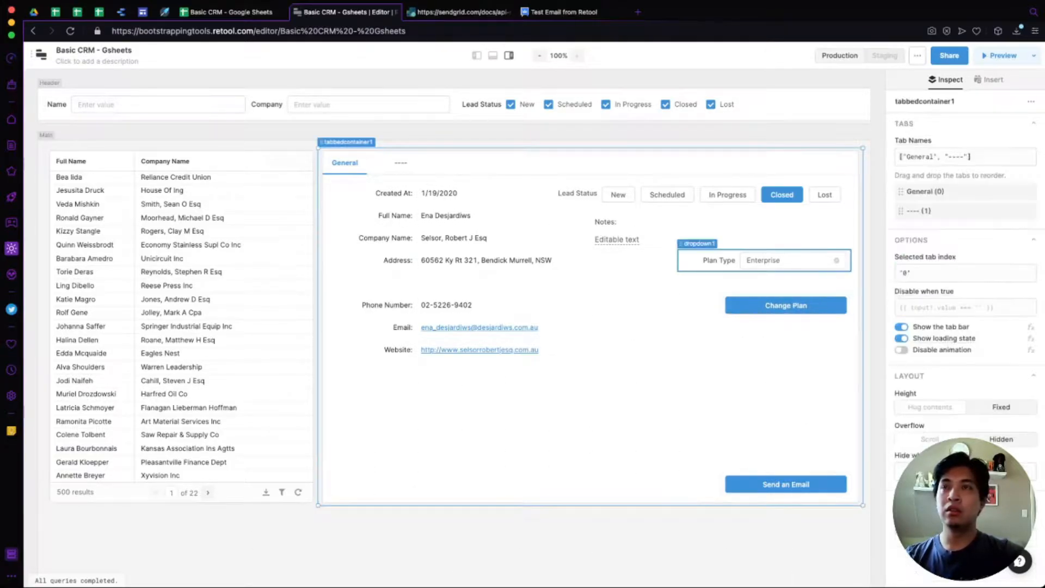
Add a text component between the Plan Type dropdown and the Change Plan button
left_click(764, 260)
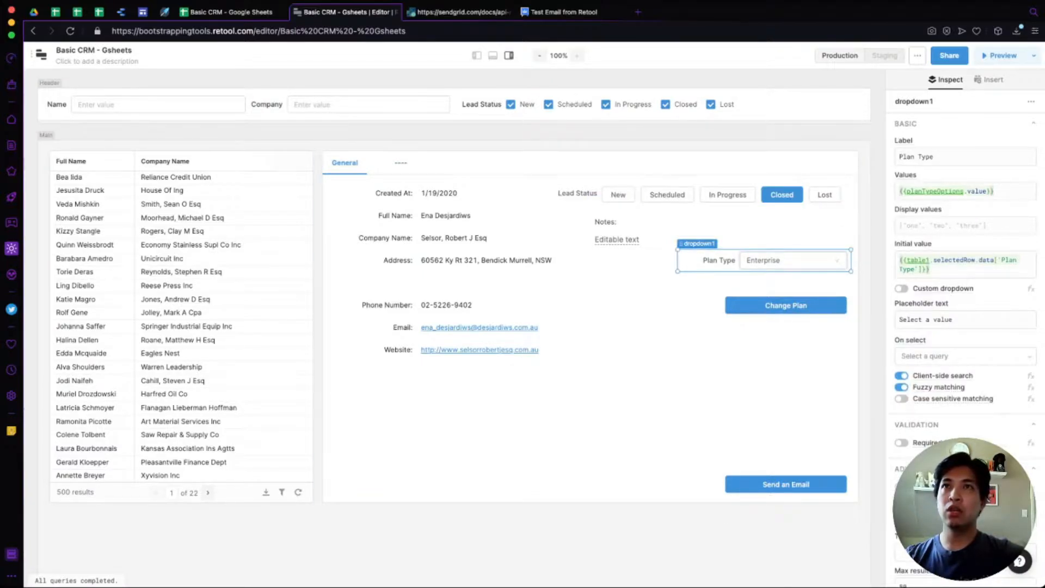
left_click(989, 80)
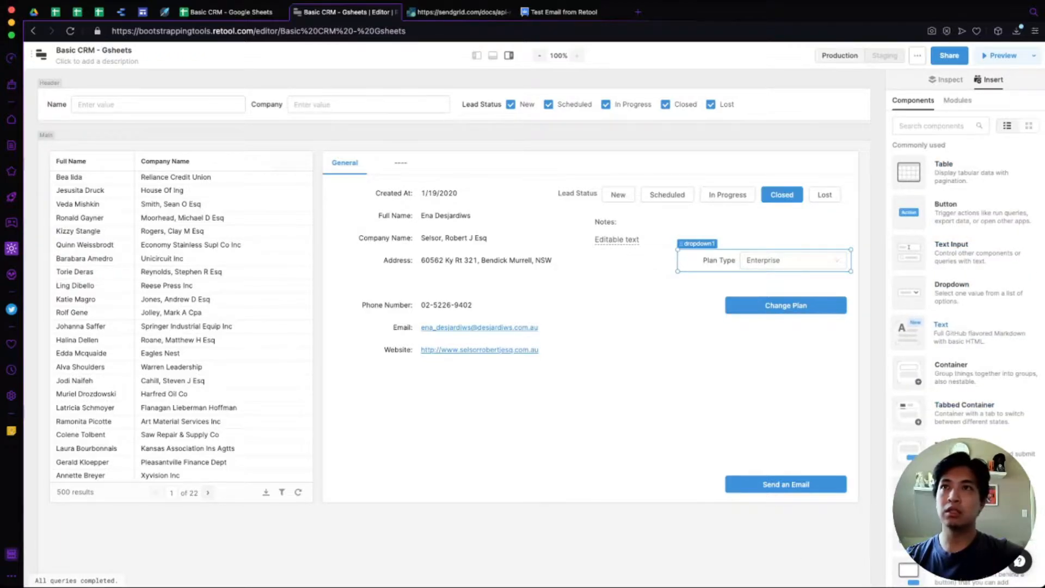
left_click_drag(925, 330, 787, 283)
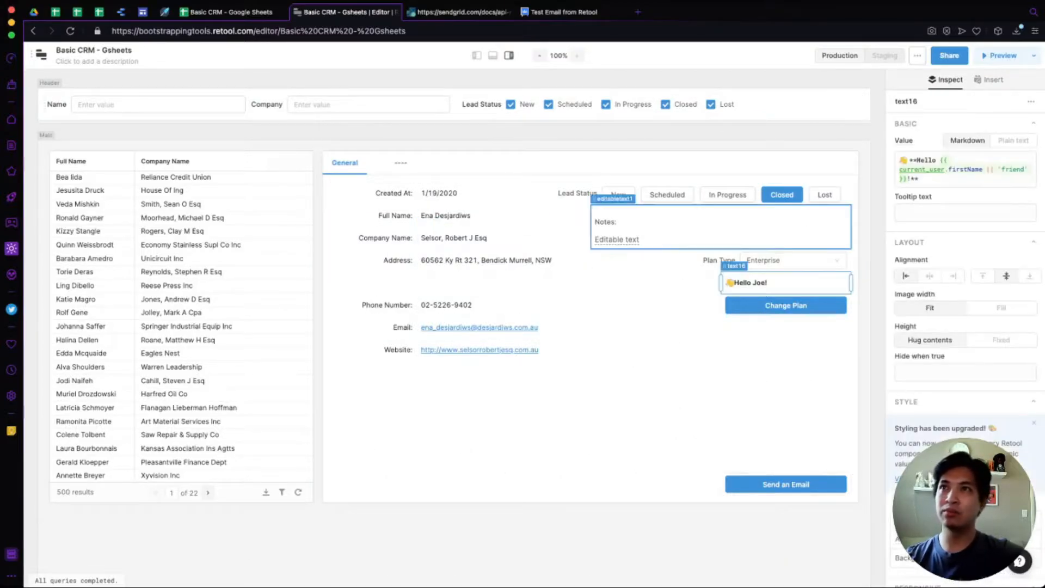
Move the Notes editable text component into the empty area directly below the Website row
left_click_drag(722, 226, 460, 383)
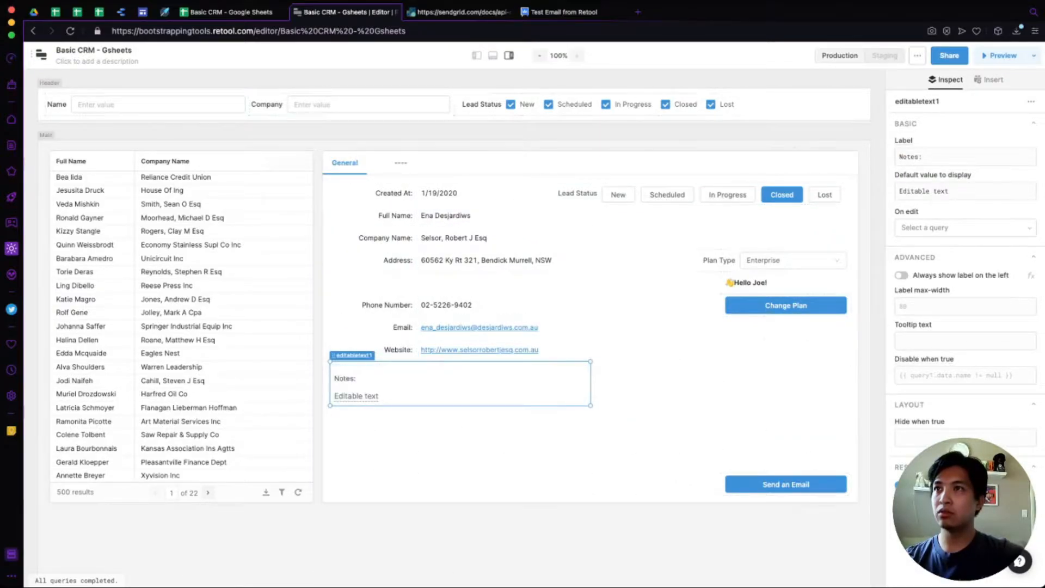
left_click_drag(590, 405, 591, 406)
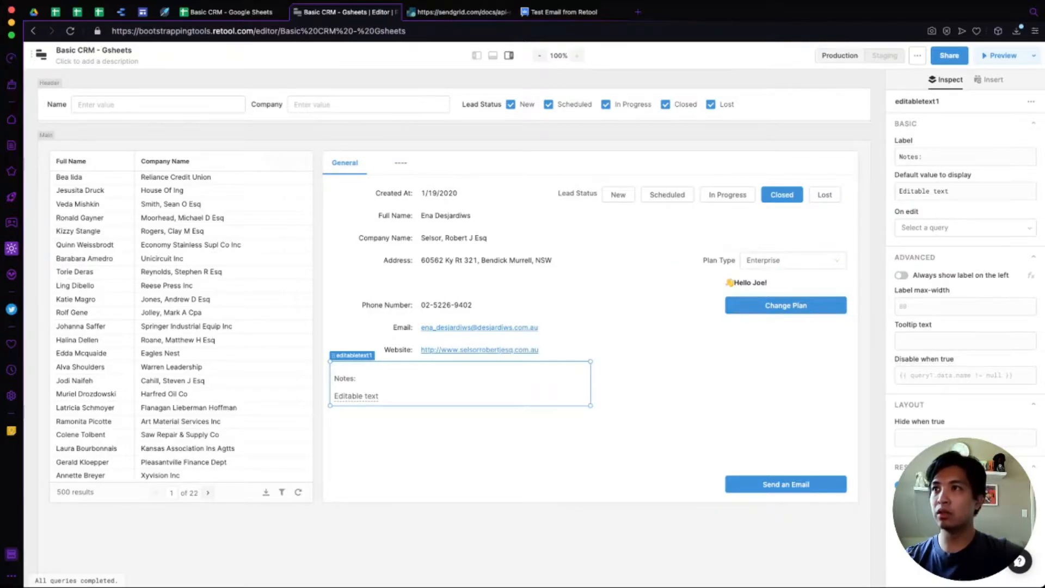
left_click(356, 396)
left_click(361, 396)
key("Escape")
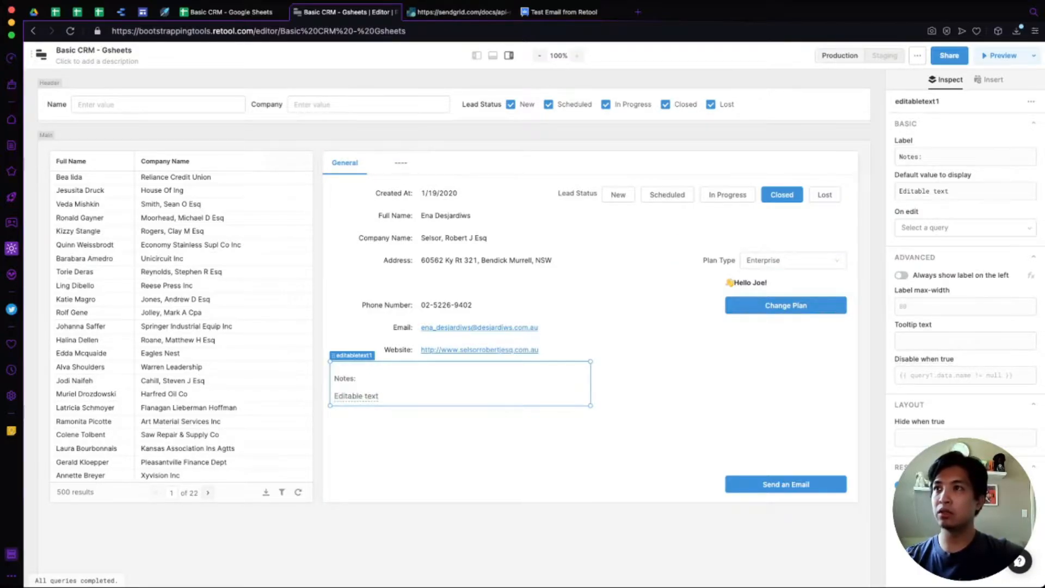
Fill the Notes field with repeated copies of "Editable text s" to test how it handles long text
left_click(357, 397)
left_click(384, 396)
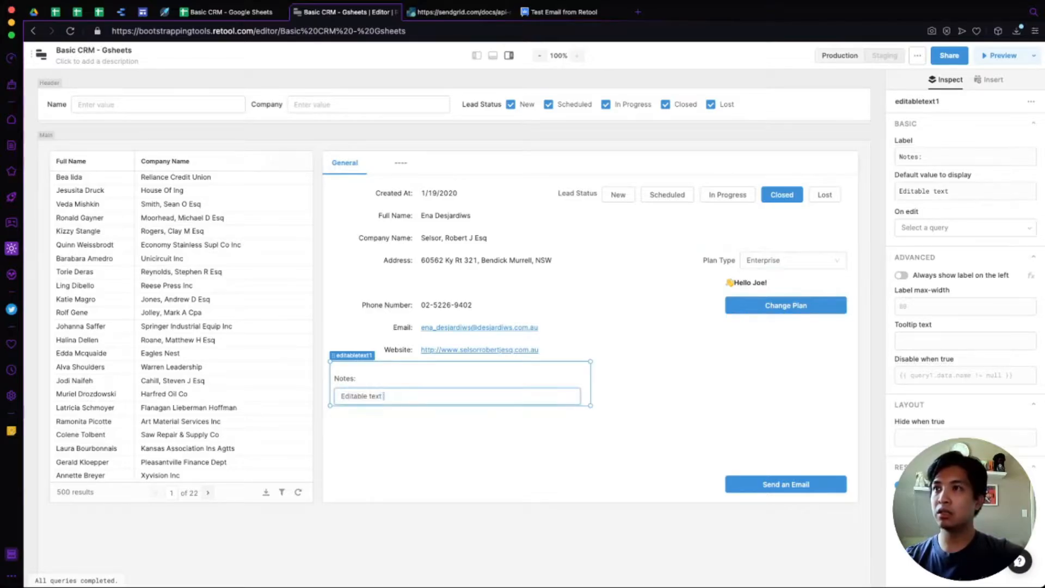
type("s")
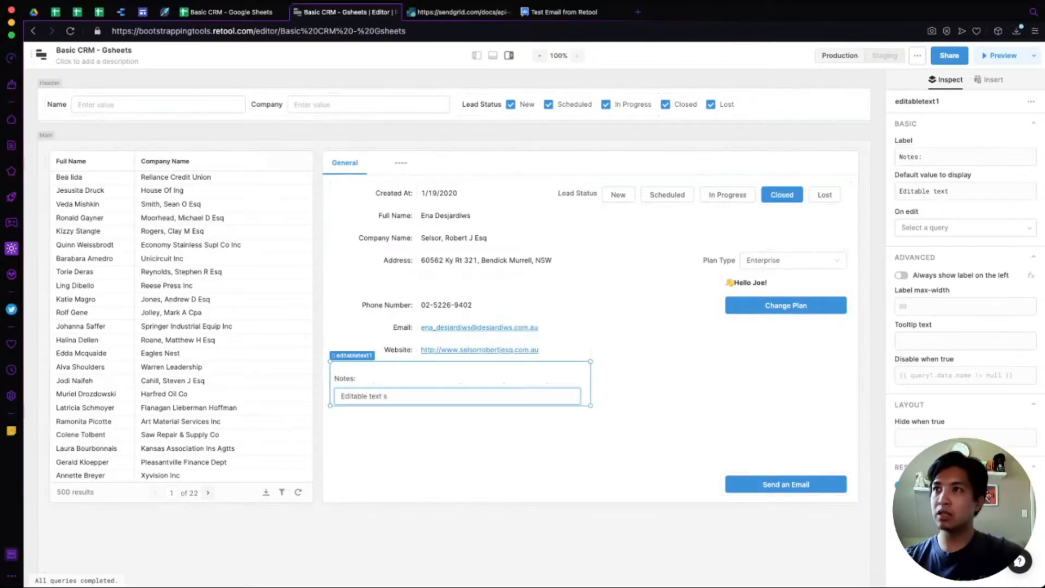
key("ctrl+a")
key("ctrl+c")
key("ctrl+v")
key("ctrl+v")
key("ctrl+v")
key("ctrl+v")
key("ctrl+v")
key("ctrl+v")
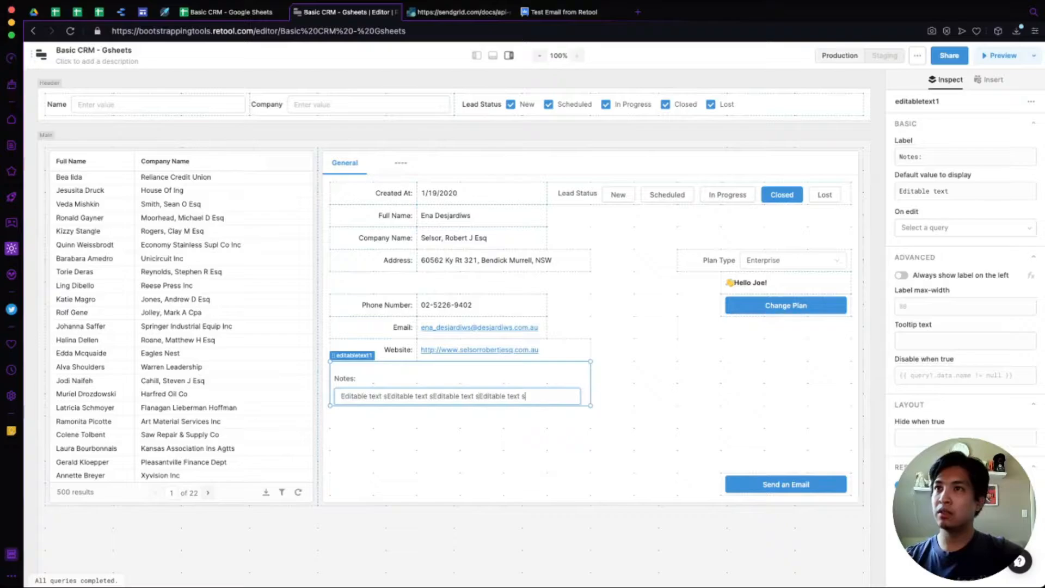
left_click(647, 401)
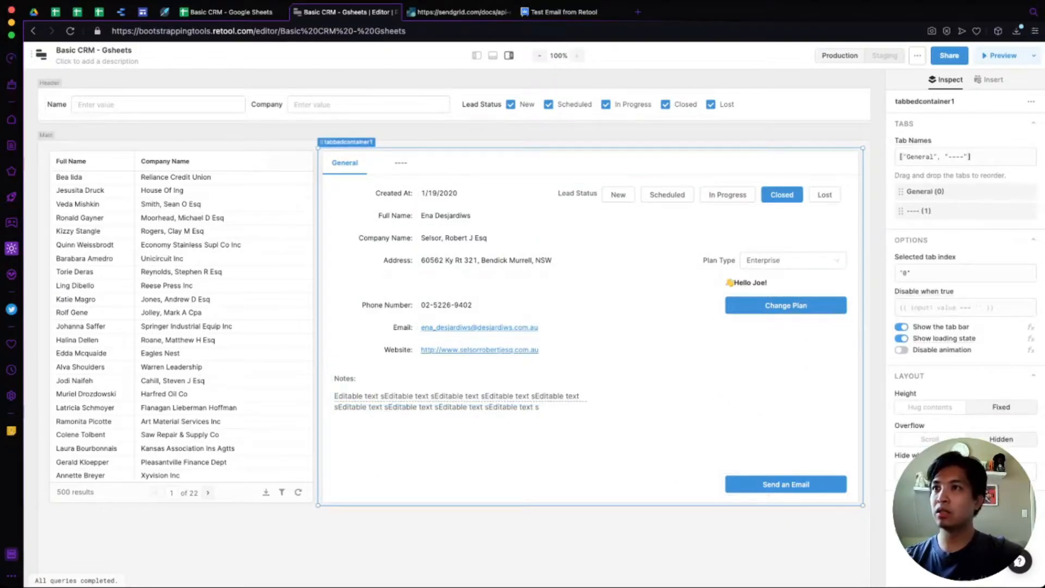
Replace the Notes content with a long note made of the repeated word "Text"
left_click(457, 396)
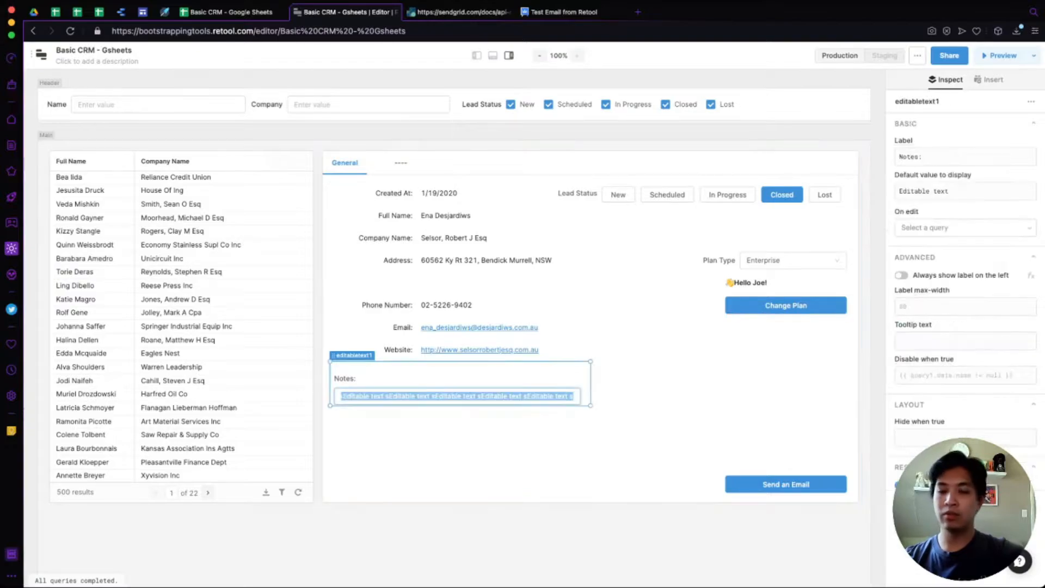
type("Text")
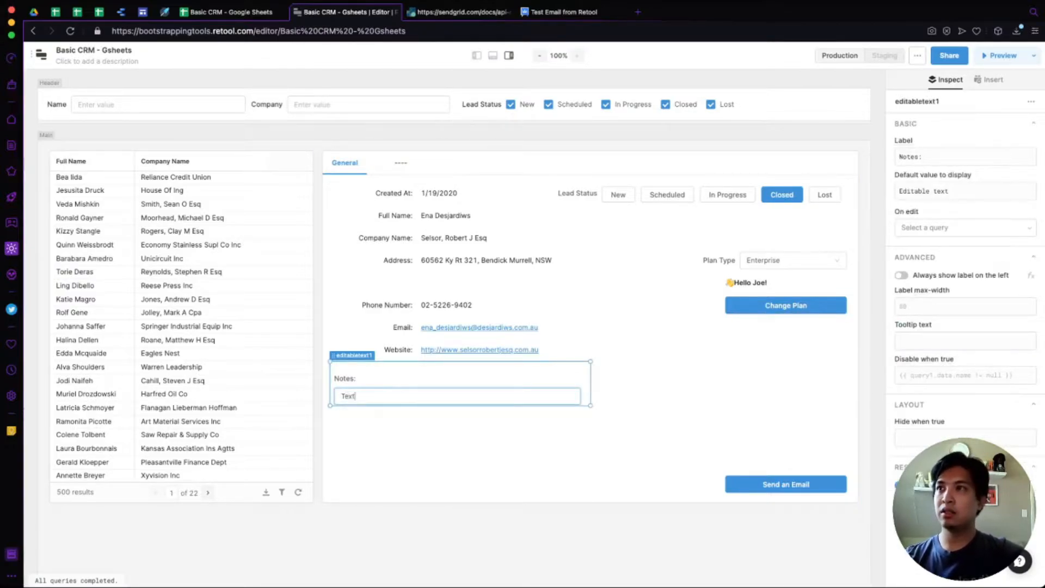
type(" Text Text Text Text Text")
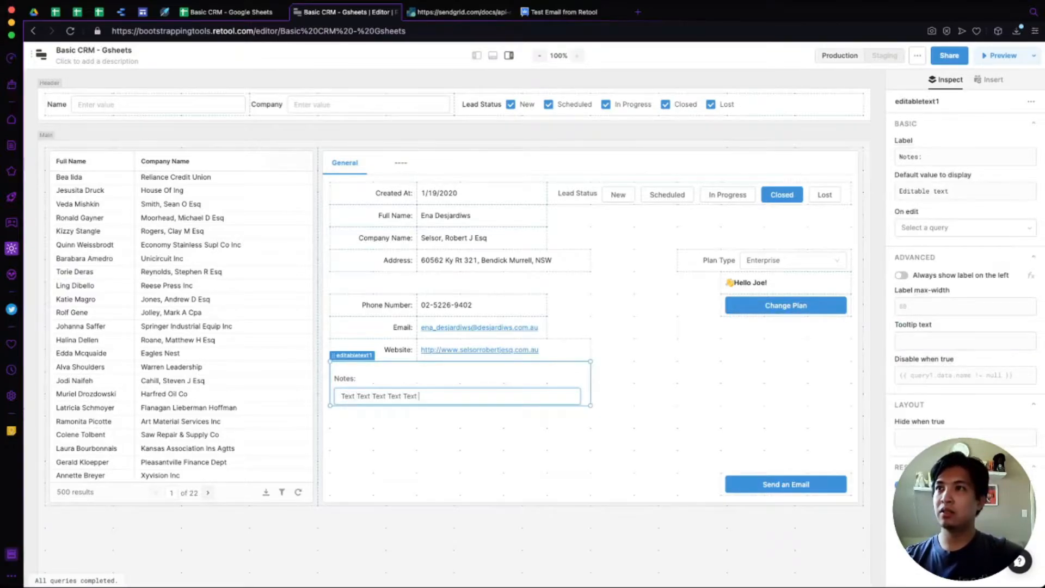
type(" Text Text Text Text Text Text Text Text Text")
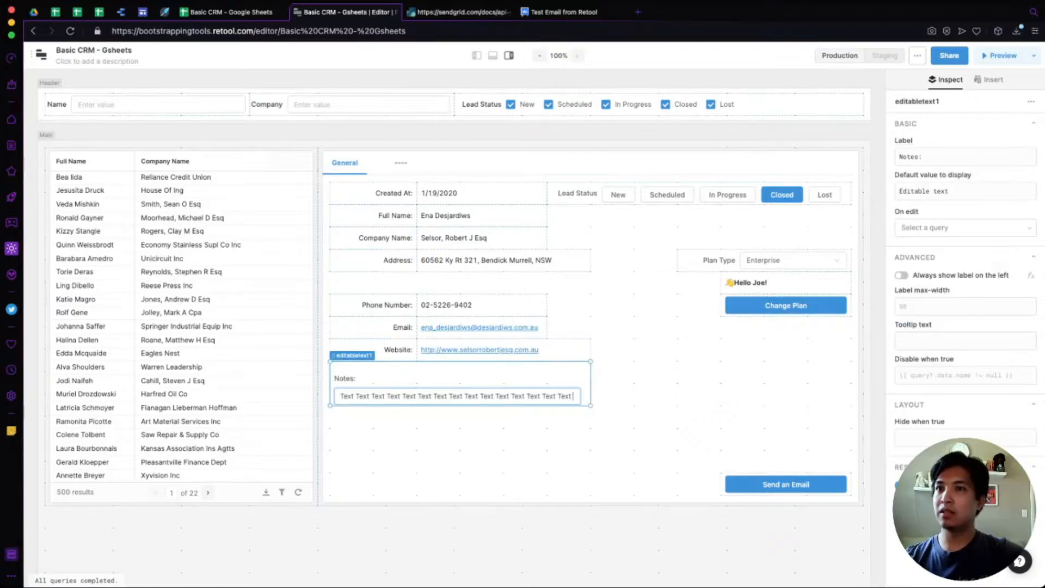
left_click(664, 403)
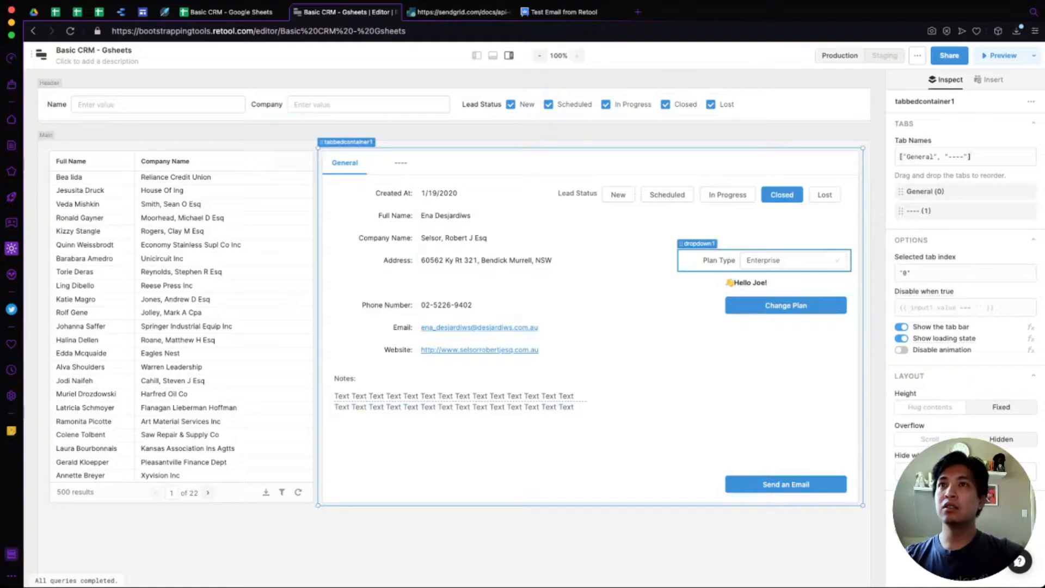
Delete the original Plan Type dropdown above the Change Plan button
left_click_drag(713, 260, 713, 238)
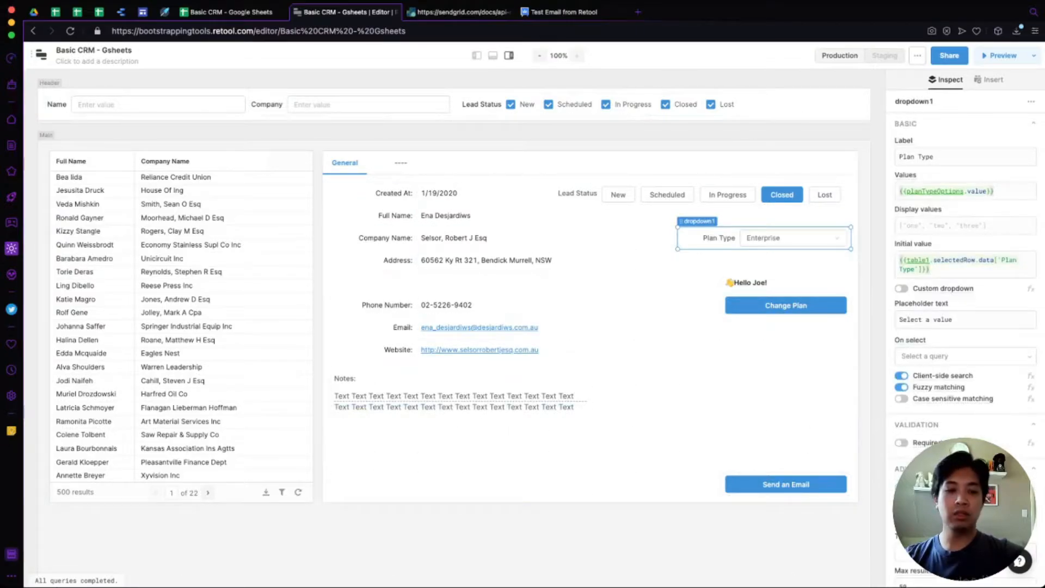
key("Delete")
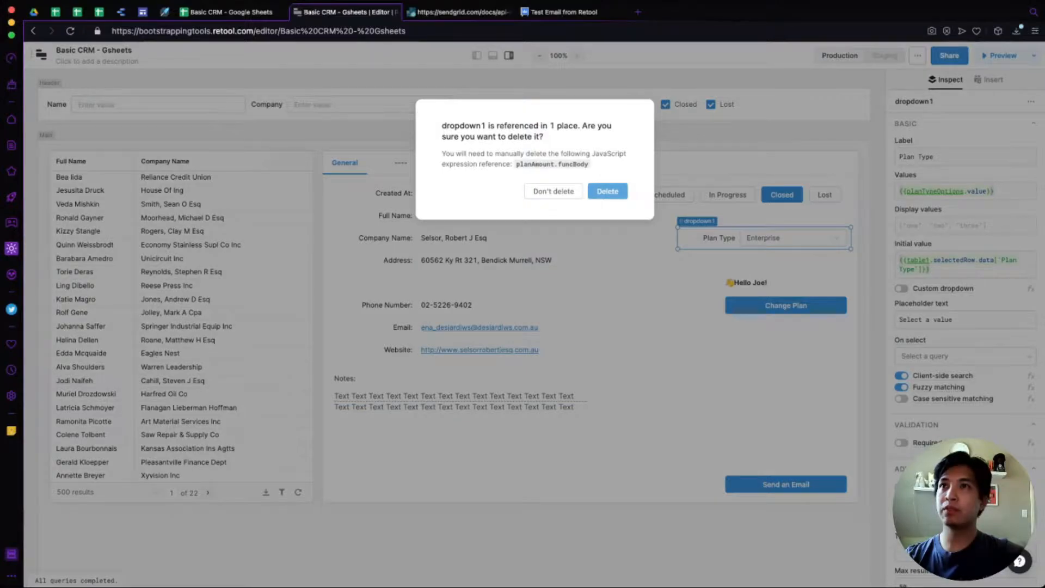
key("Return")
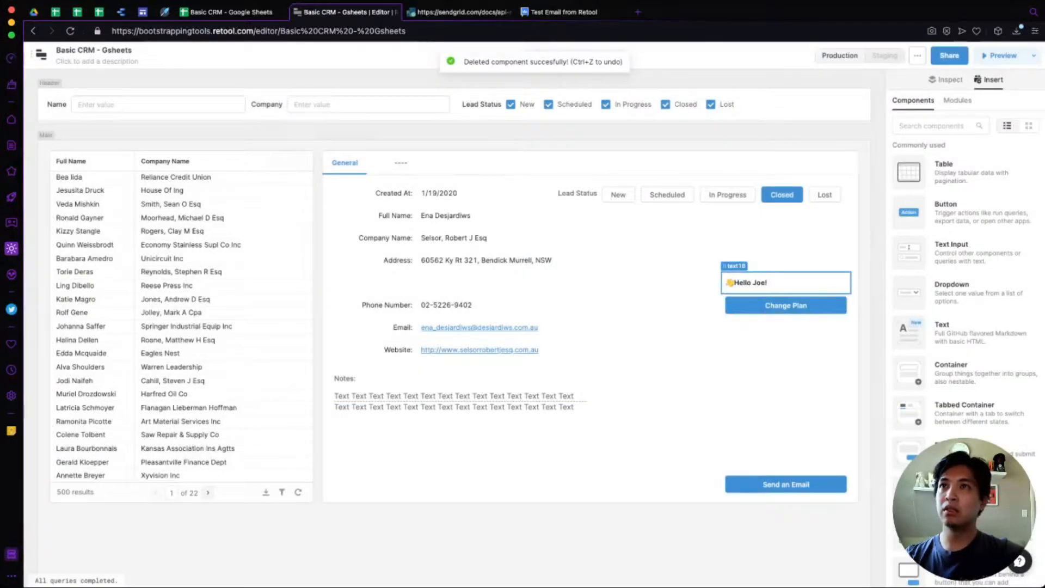
Move the greeting text component directly below the Lead Status buttons and set its value to "Plan Type: {{table1.selectedRow.data['Plan Type']}}"
left_click(786, 282)
left_click_drag(786, 282, 786, 216)
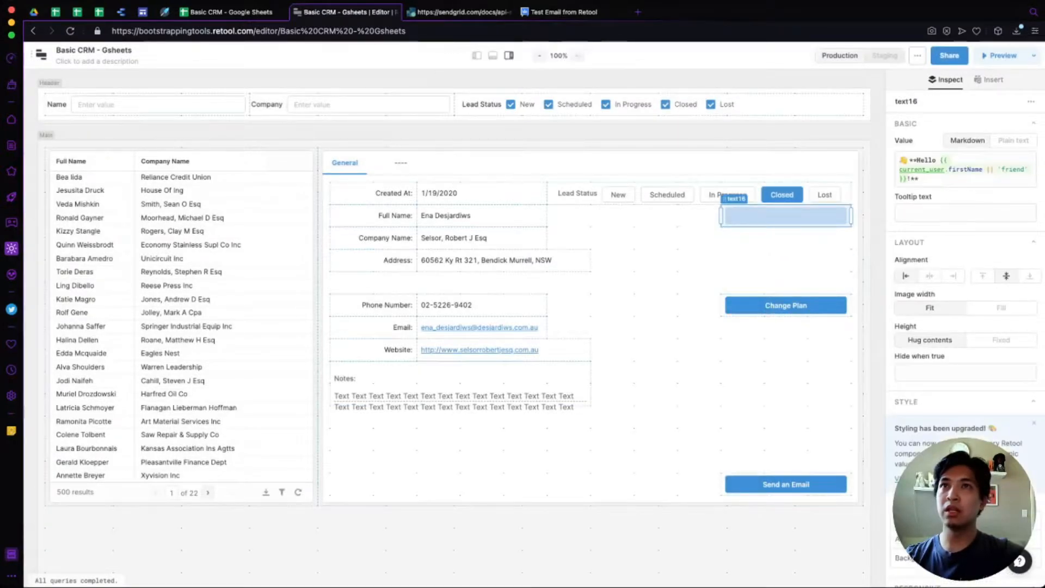
left_click(966, 170)
key("super+a")
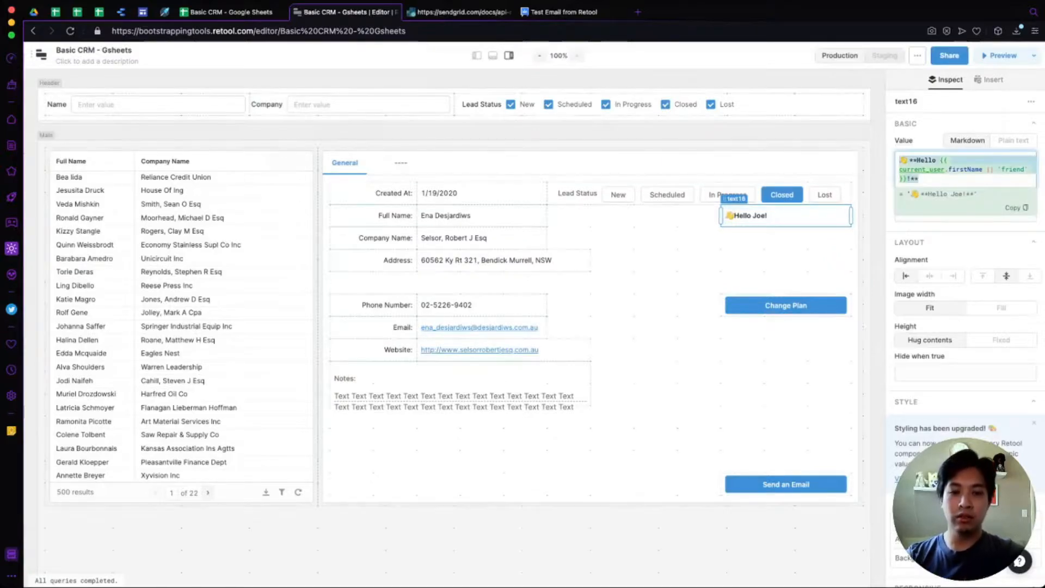
type("Plan Type ")
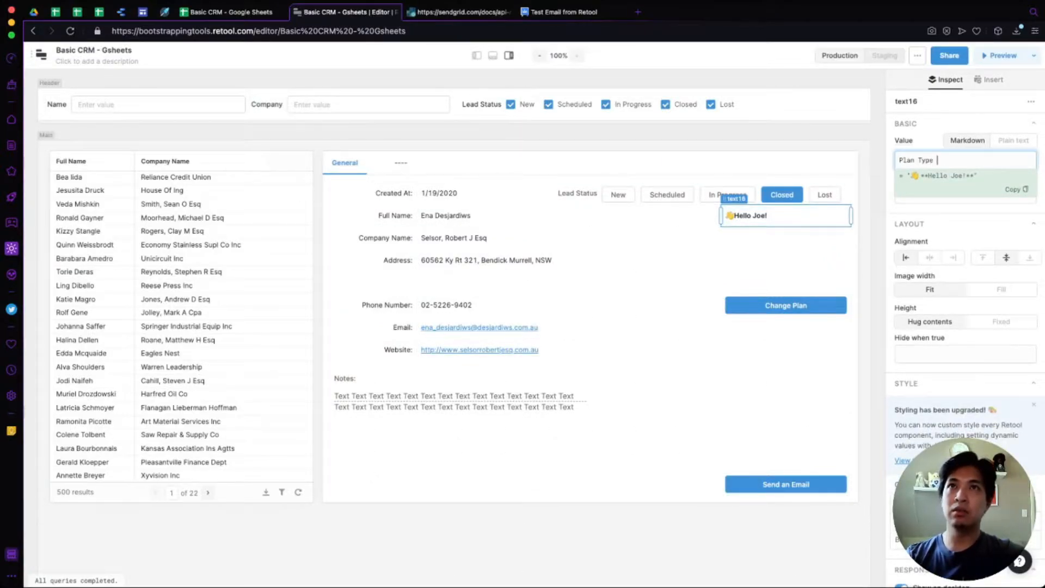
type(": {{")
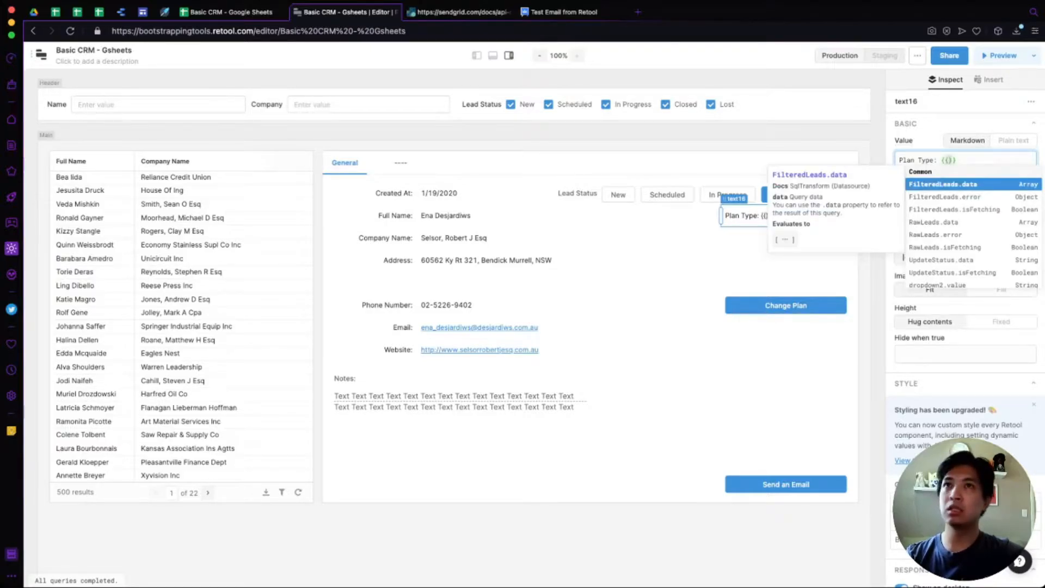
type("s")
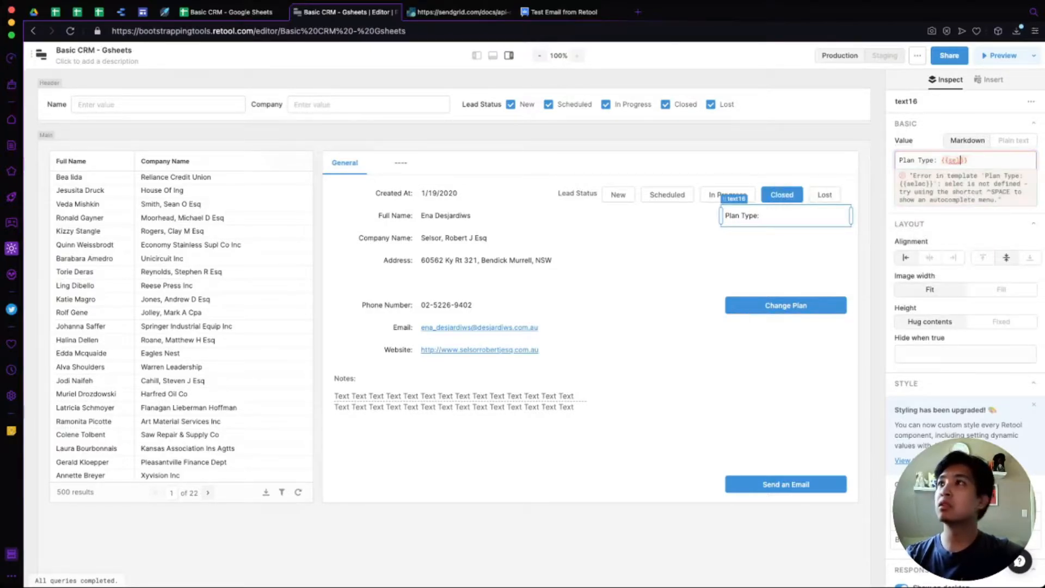
key("BackSpace")
type("table1.selectedRow.data")
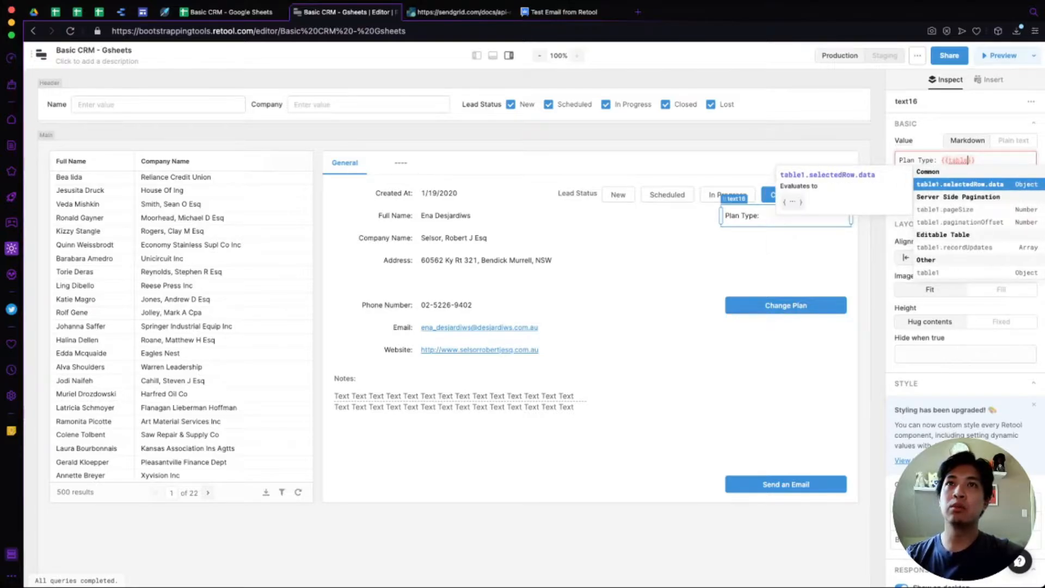
key("Return")
type(".selectedRow.data.")
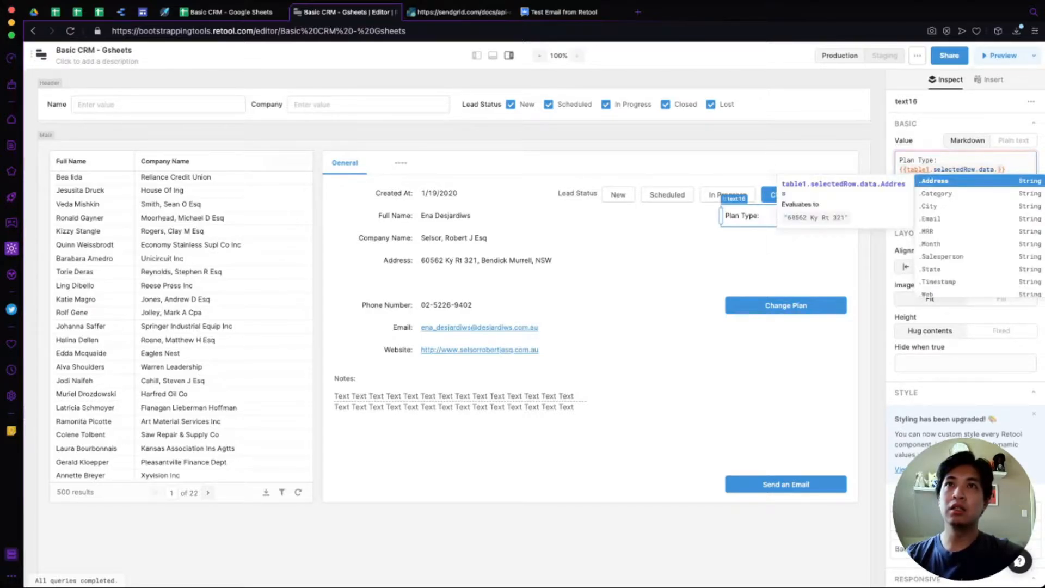
scroll(969, 211, "down", 3)
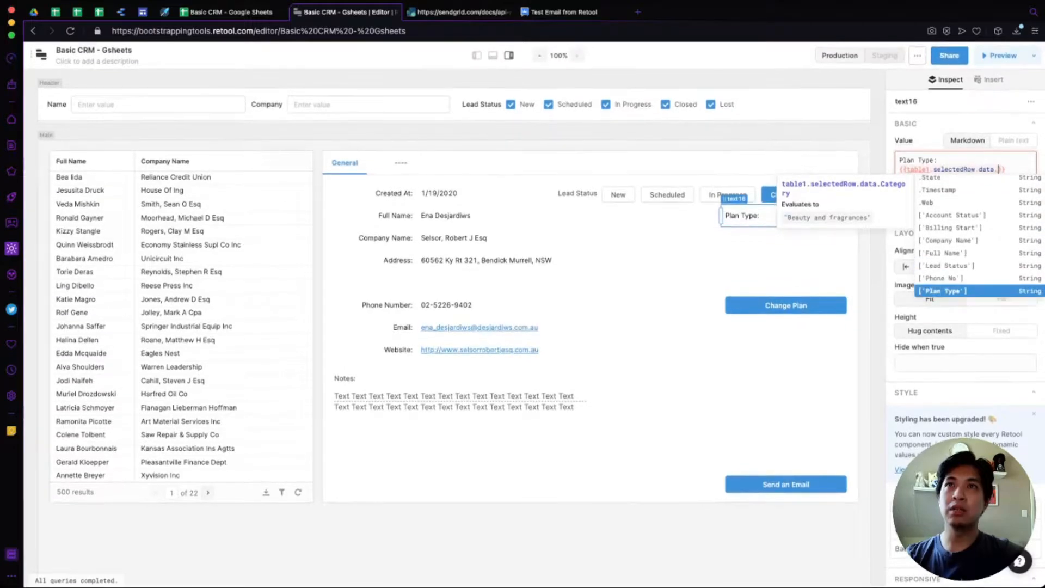
key("Return")
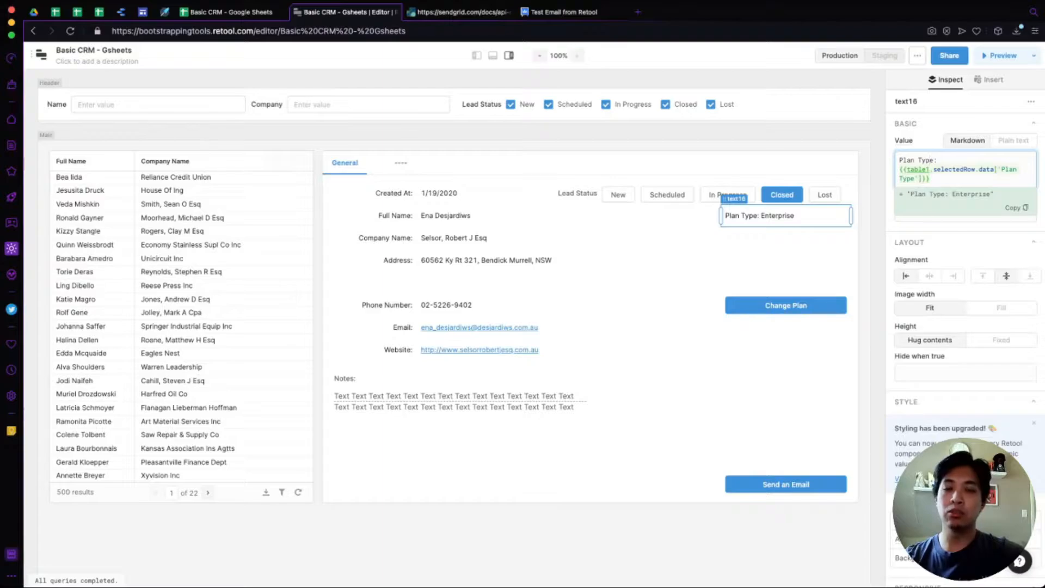
Make the "Plan Type" label bold in the plan type text by wrapping it in Markdown as **Plan Type**
left_click_drag(934, 160, 899, 160)
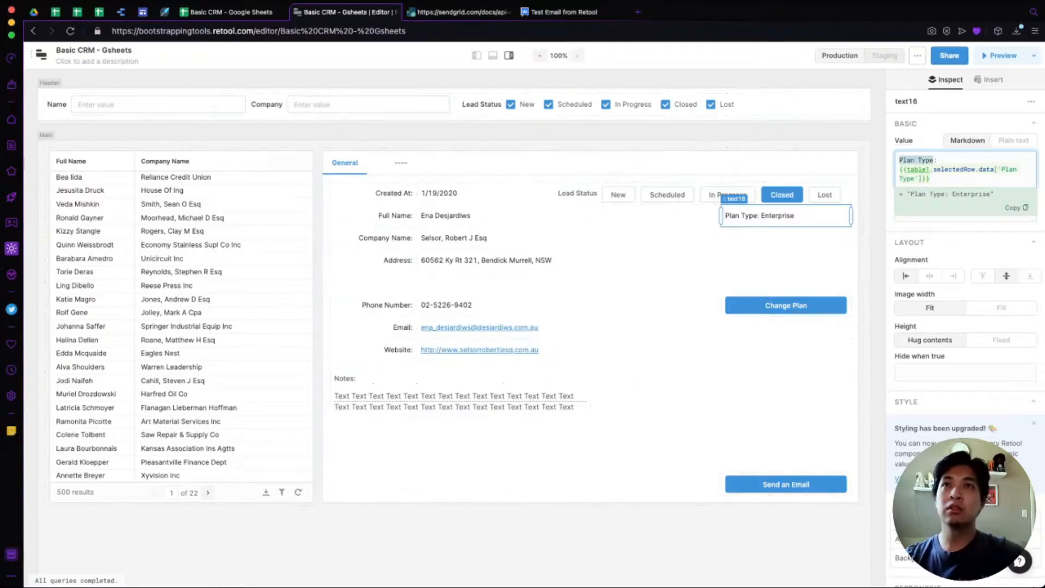
left_click(899, 160)
type("*")
key("alt+Right")
key("alt+Right")
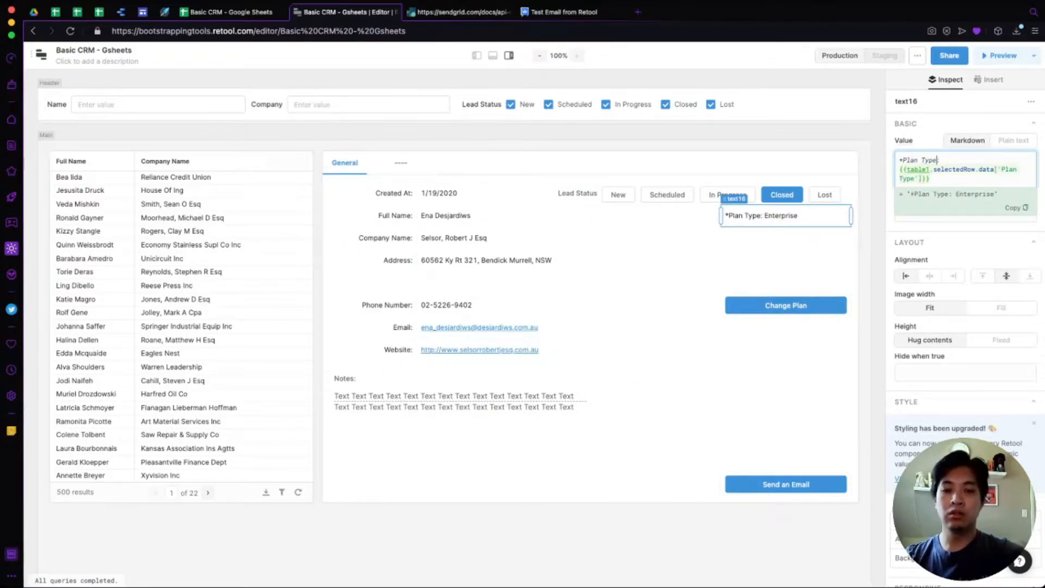
type("**")
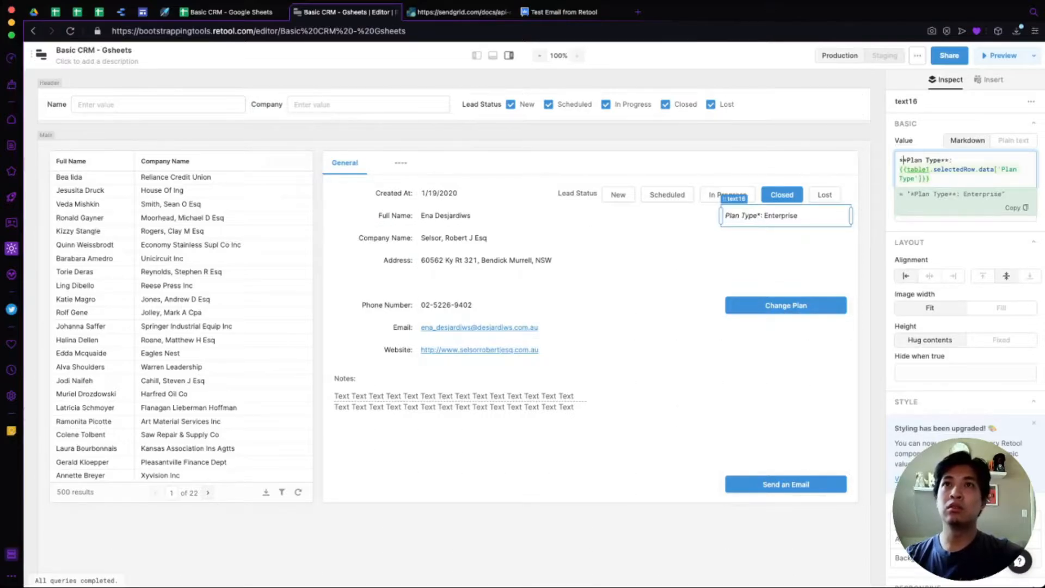
key("Home")
type("*")
left_click(786, 261)
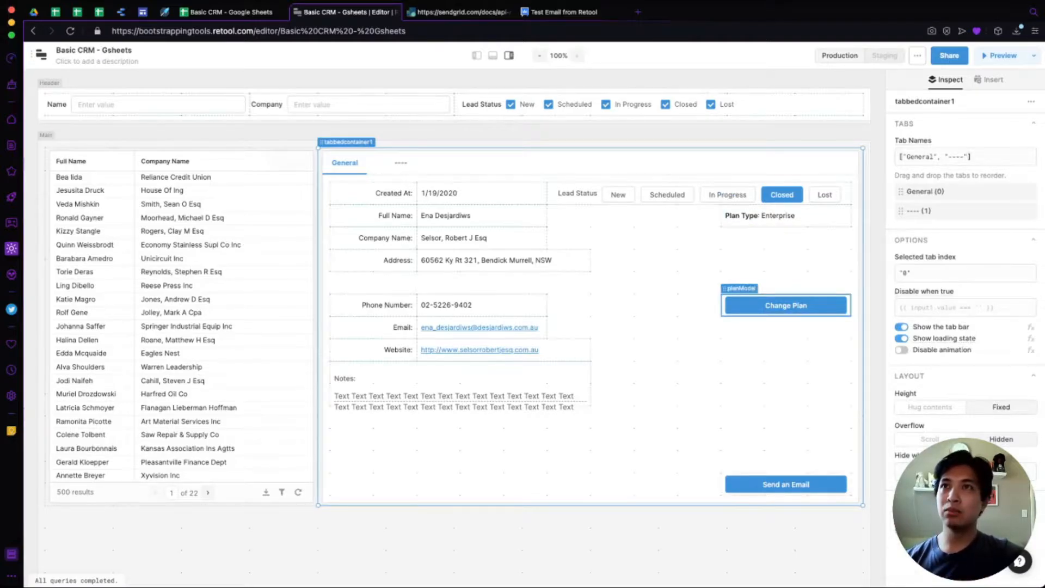
Move the Change Plan button up below Lead Status, narrow it from its left edge, and place the plan type text beside it
left_click_drag(786, 305, 786, 238)
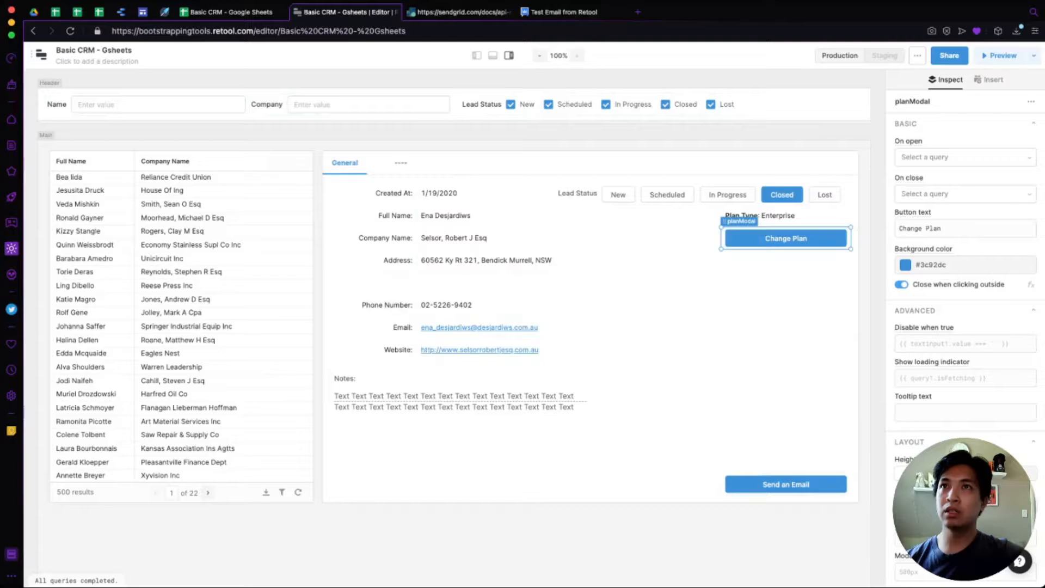
left_click_drag(721, 238, 766, 238)
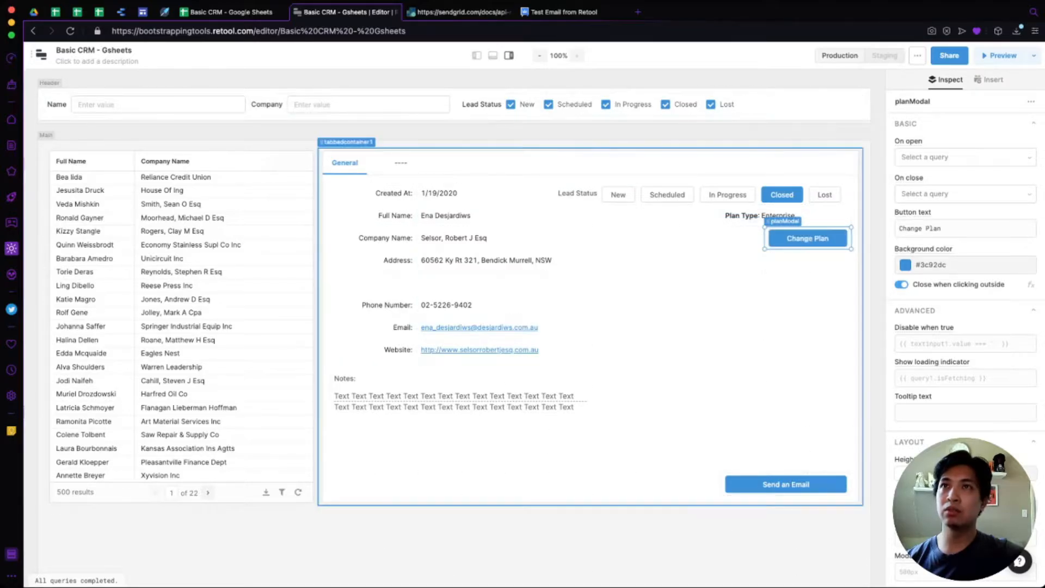
left_click(743, 278)
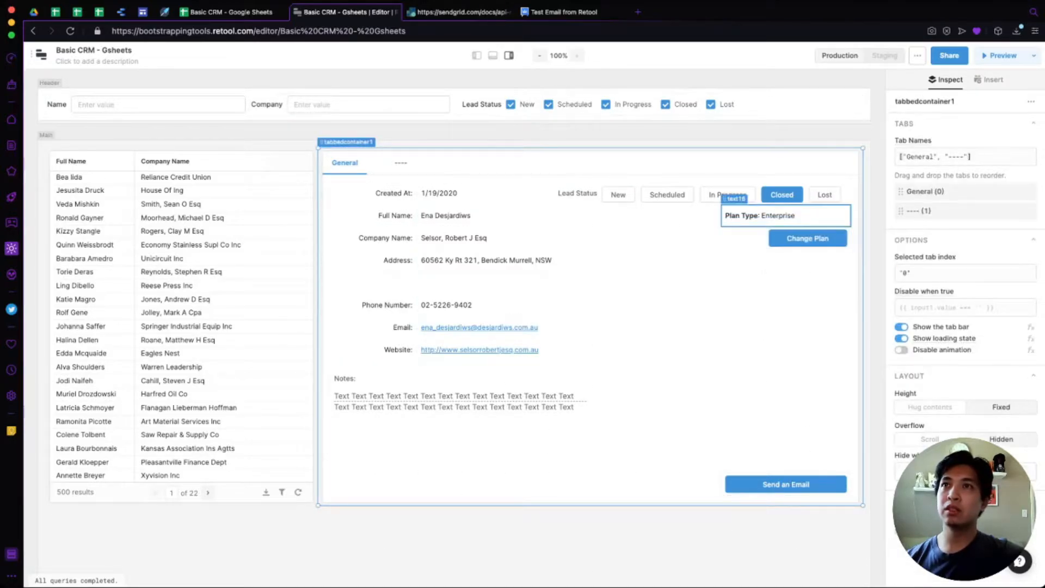
left_click_drag(734, 199, 648, 221)
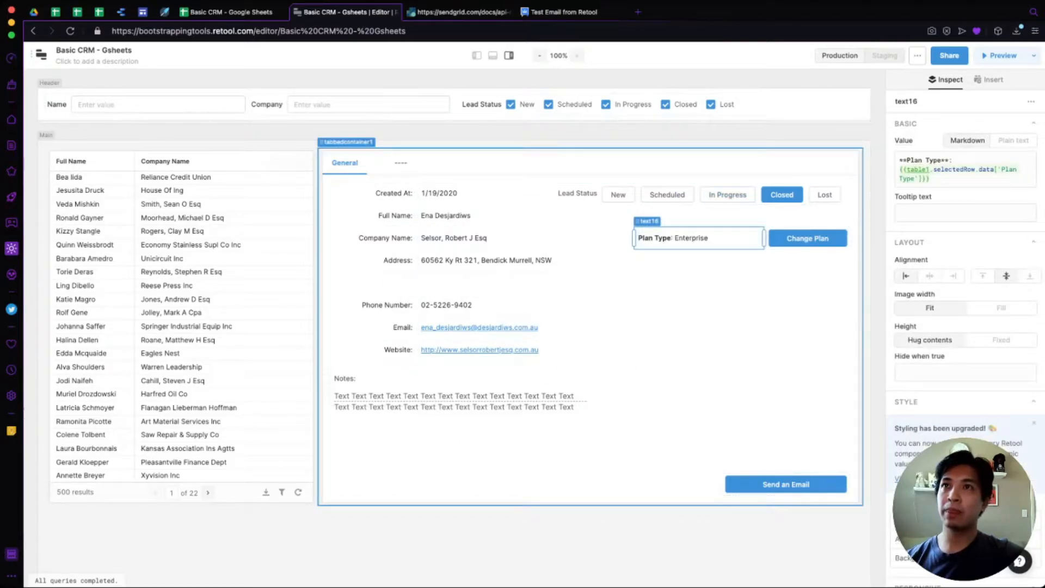
left_click(713, 297)
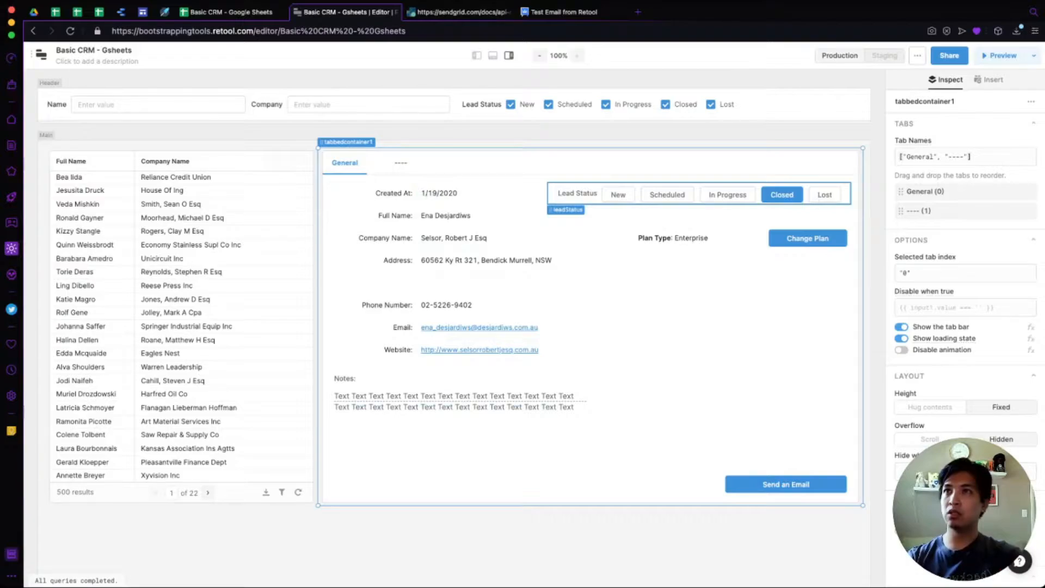
Narrow the Lead Status group so its buttons wrap onto two rows, and extend the plan type text to the same left edge
left_click(578, 194)
left_click_drag(547, 194, 591, 227)
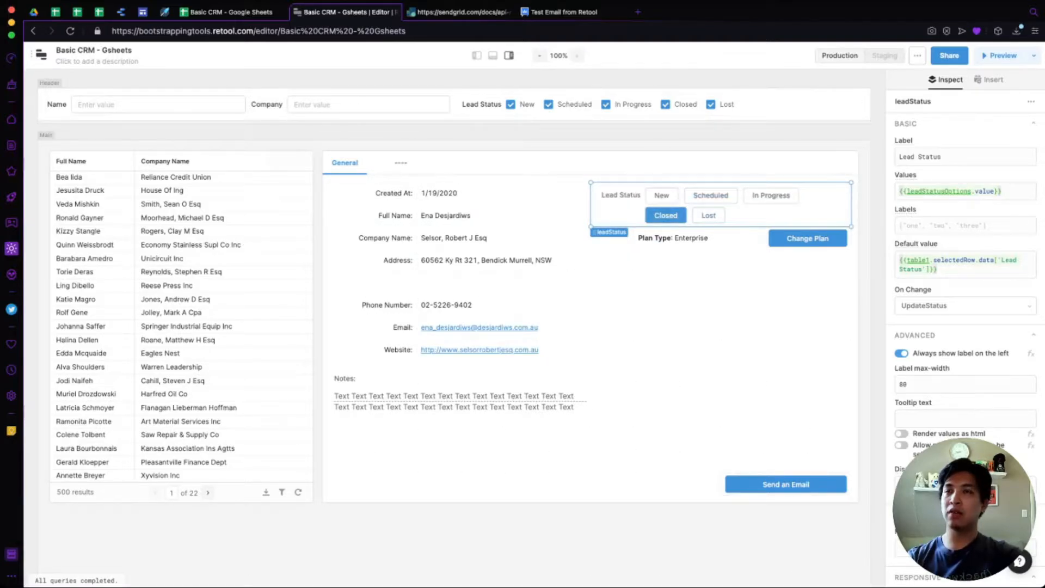
left_click(692, 315)
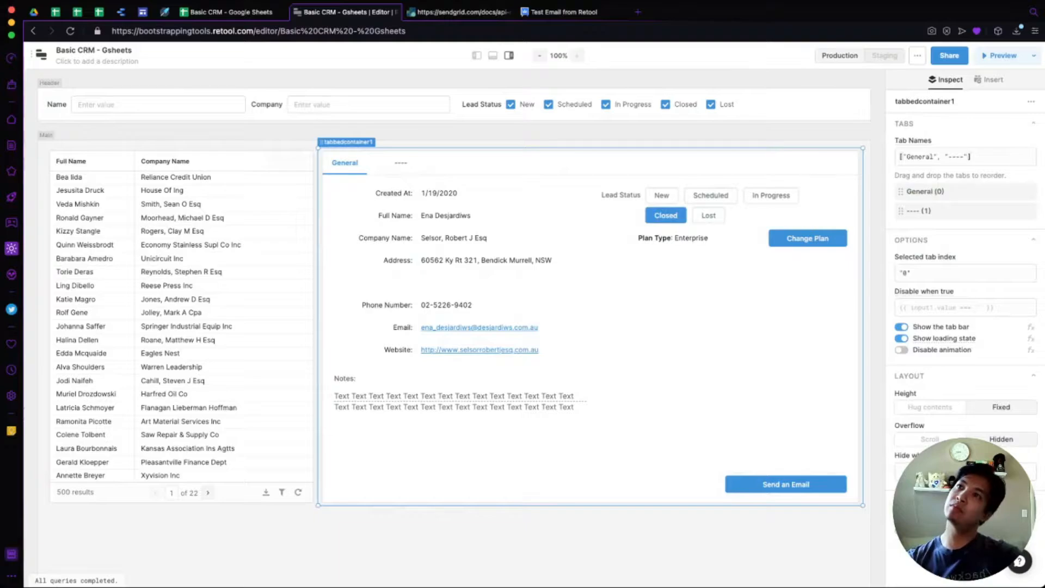
left_click(699, 238)
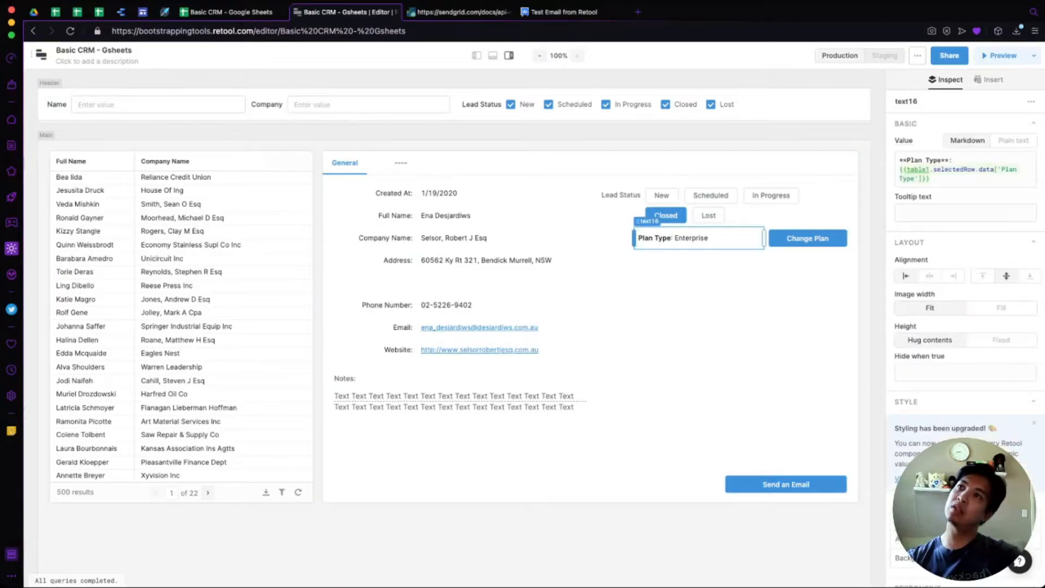
left_click_drag(634, 238, 590, 238)
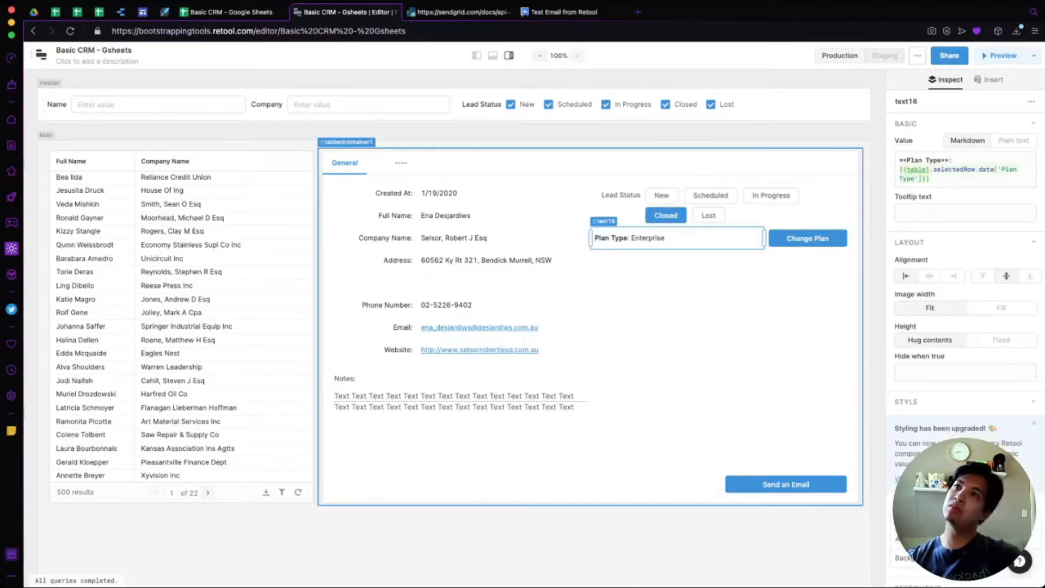
left_click(677, 316)
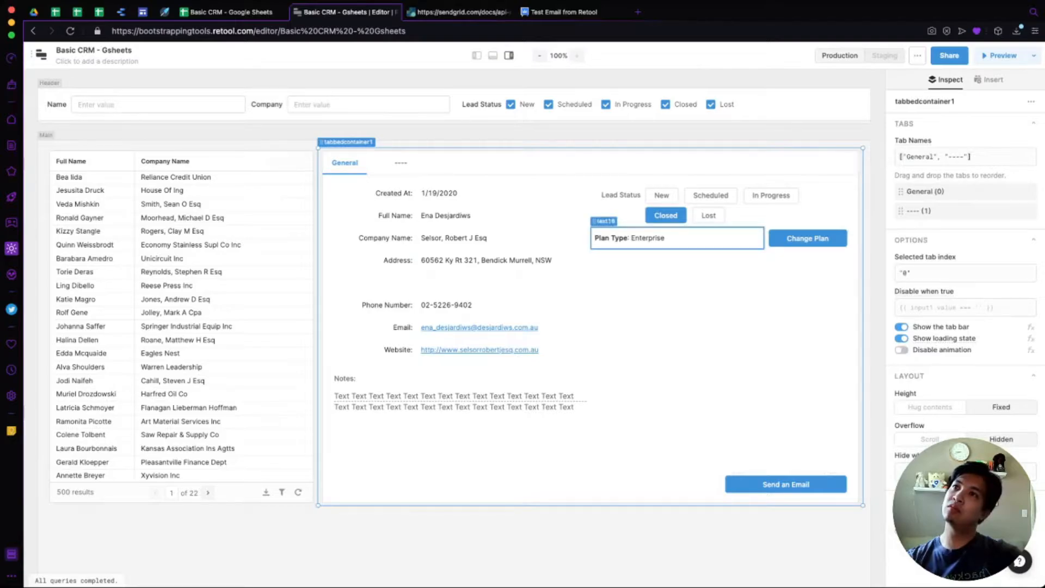
Try centre alignment on the plan type text and set it back to left alignment
left_click(677, 238)
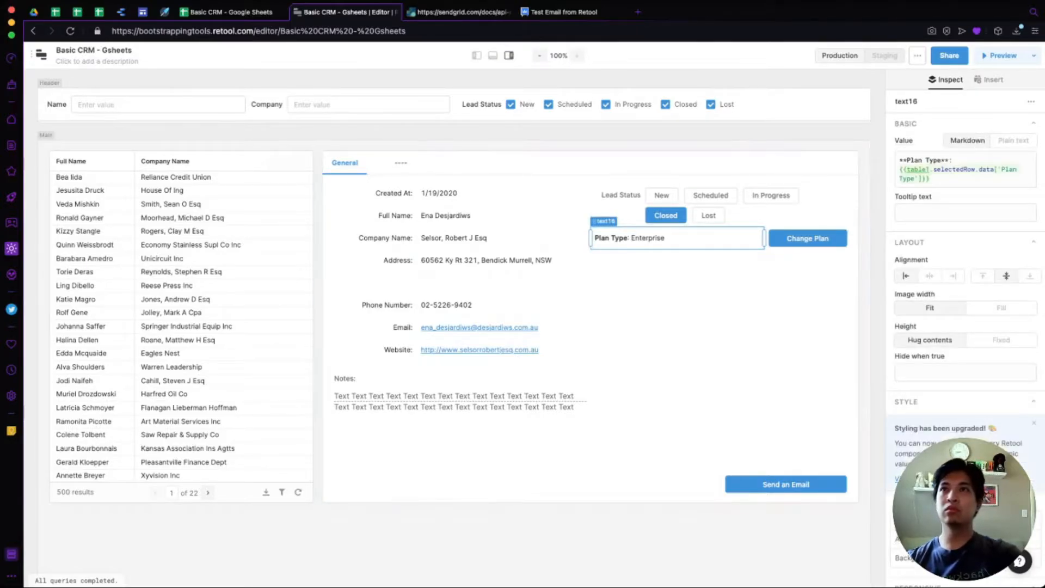
left_click(929, 276)
left_click(905, 276)
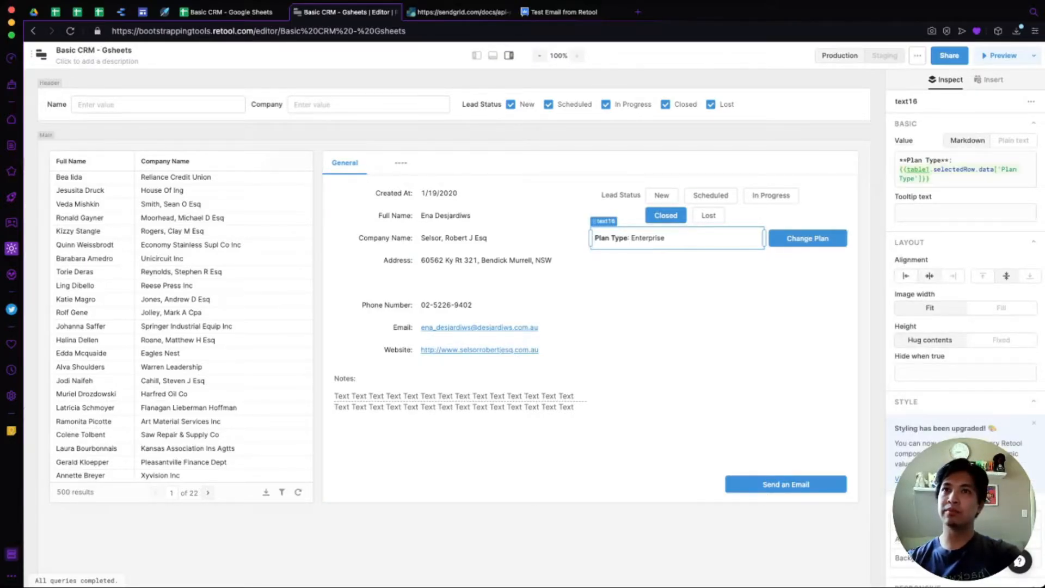
left_click(718, 326)
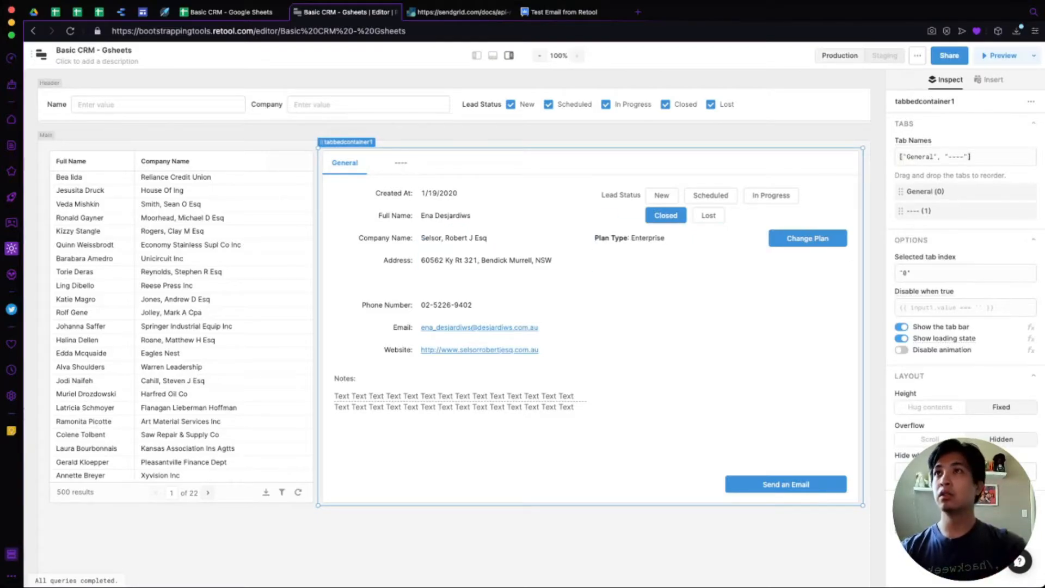
Open the query editor at its enlarged height and save the sendEmail query
left_click(493, 55)
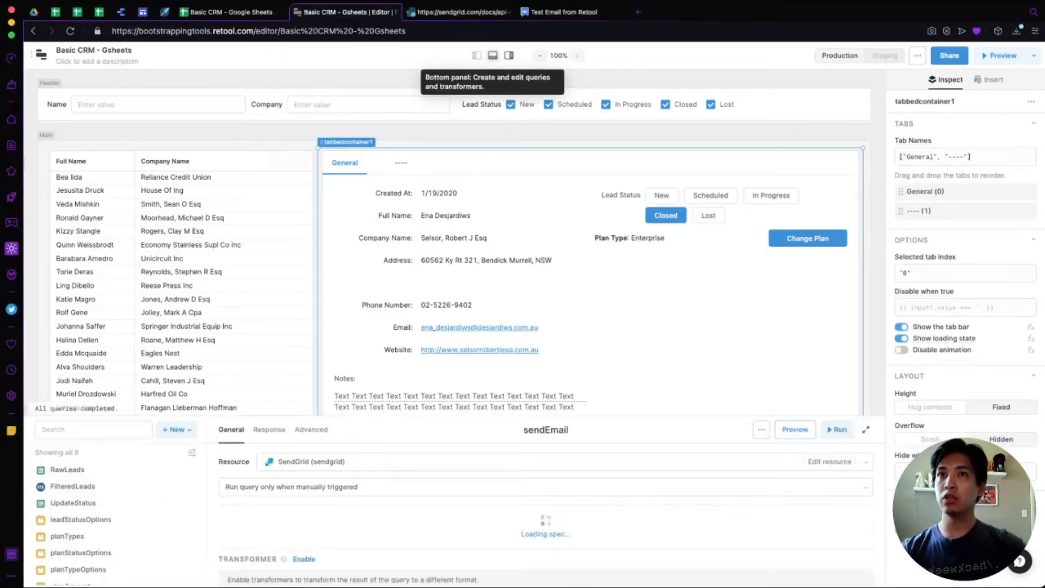
left_click(866, 430)
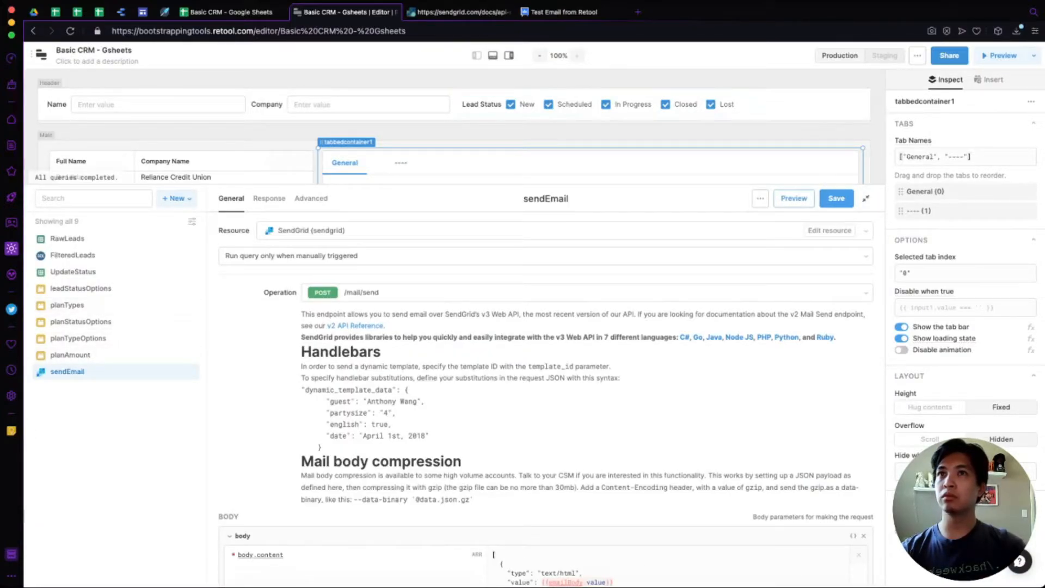
left_click(836, 198)
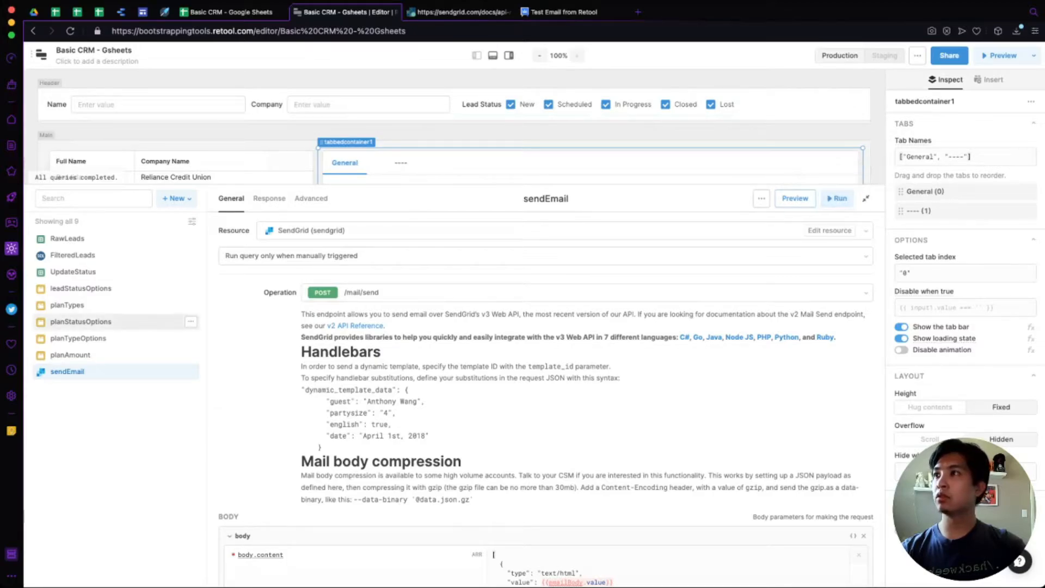
Review the planTypes, planStatusOptions and planAmount transformers, and open the Change Plan modal to check its plan type dropdown
left_click(67, 306)
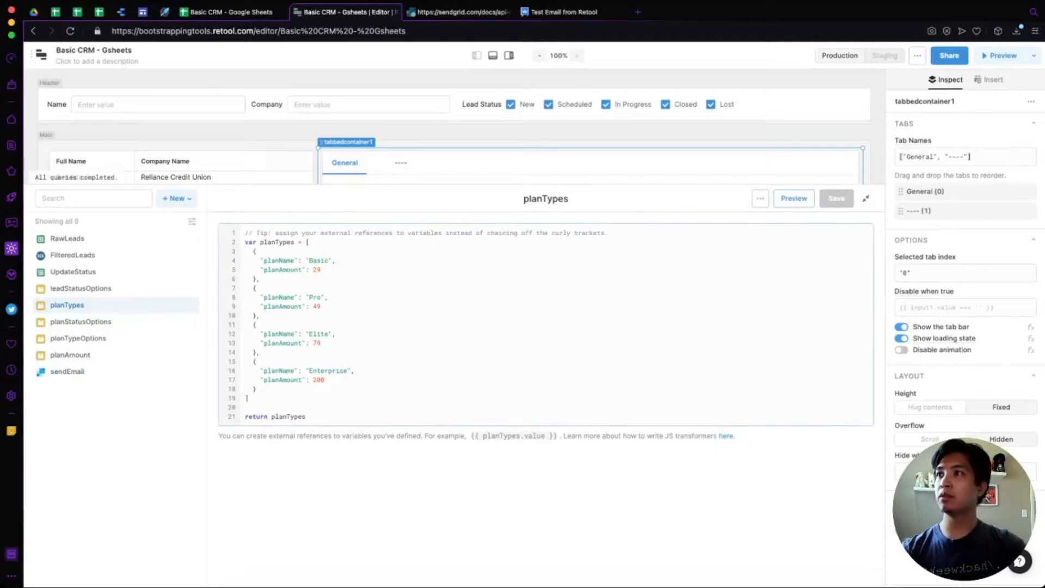
left_click(81, 321)
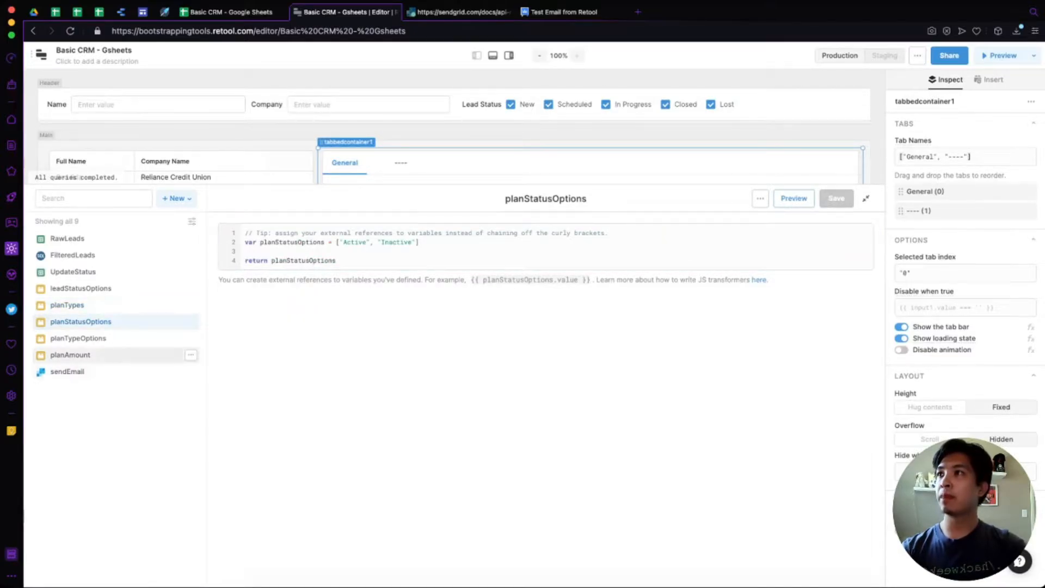
left_click(70, 355)
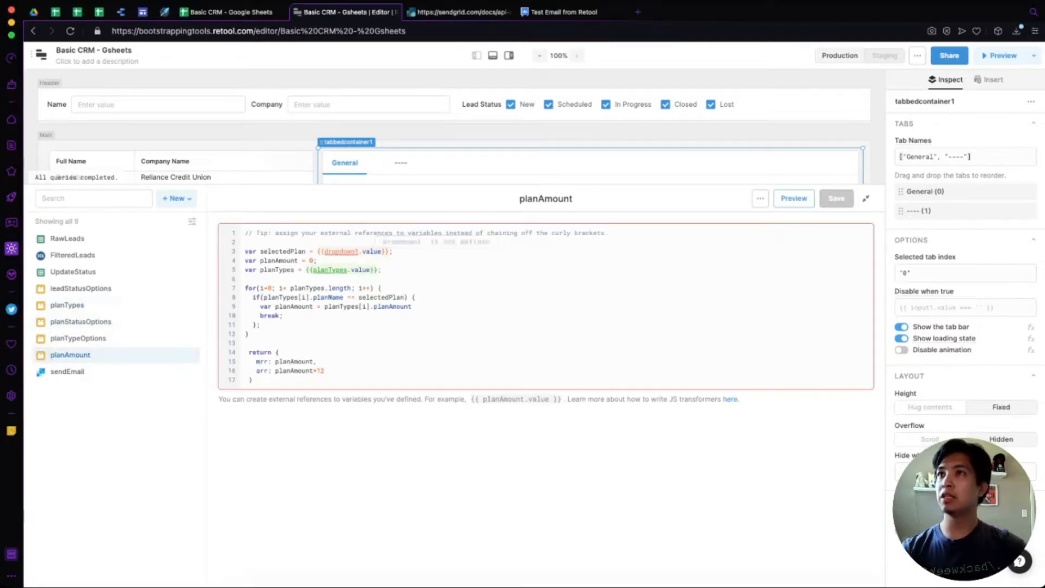
scroll(454, 136, "down", 1)
scroll(503, 166, "down", 3)
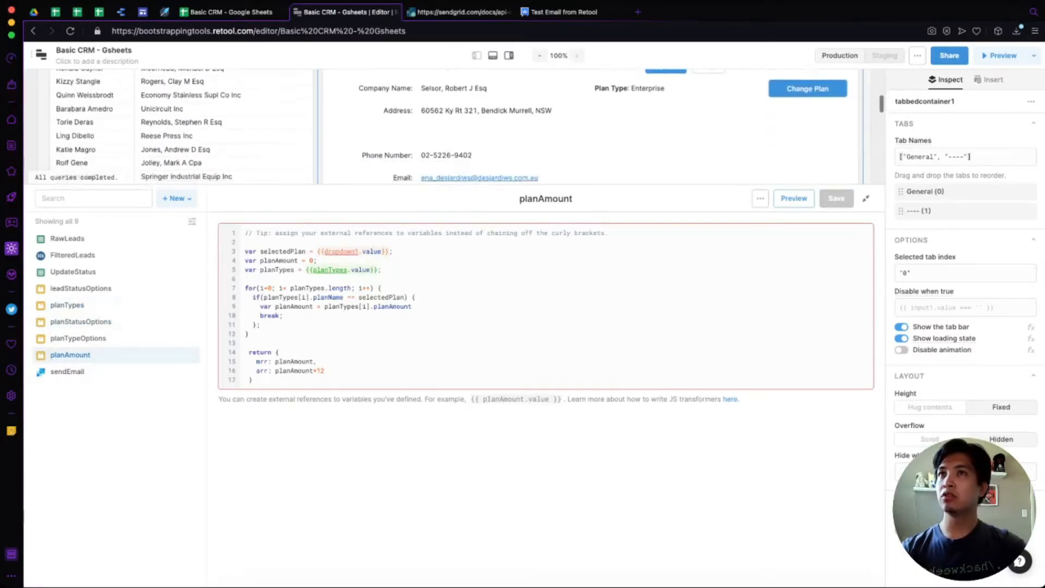
scroll(503, 166, "up", 2)
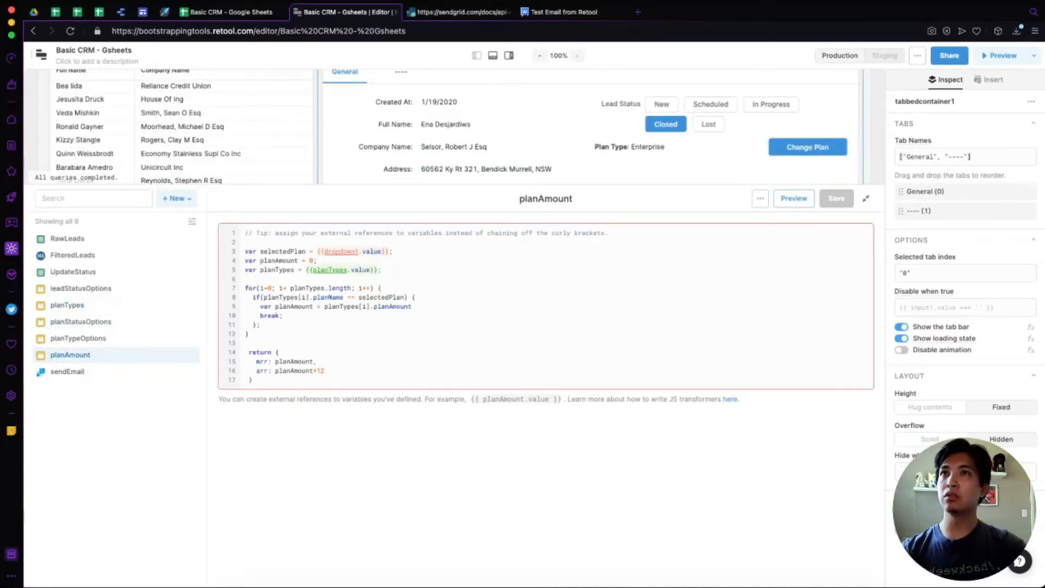
left_click(807, 147)
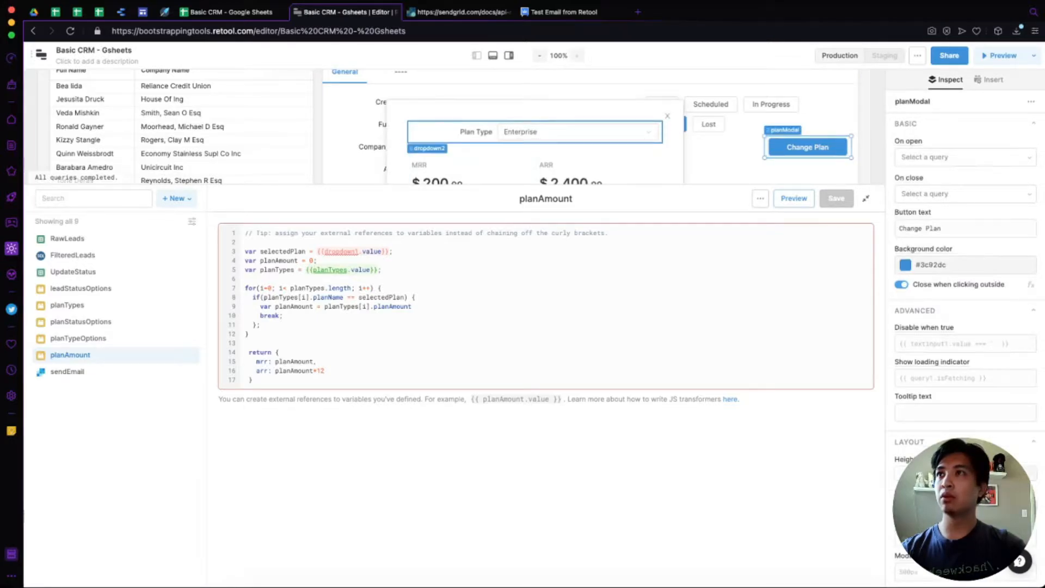
Replace the {{dropdown1.value}} reference for selectedPlan in the planAmount transformer with a reference to planModal
left_click(385, 251)
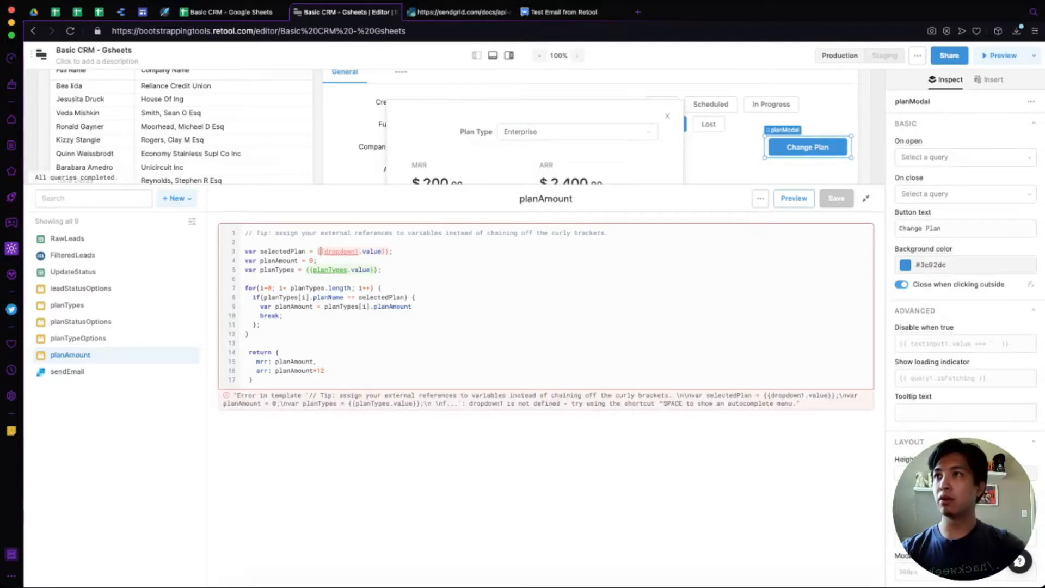
key("BackSpace")
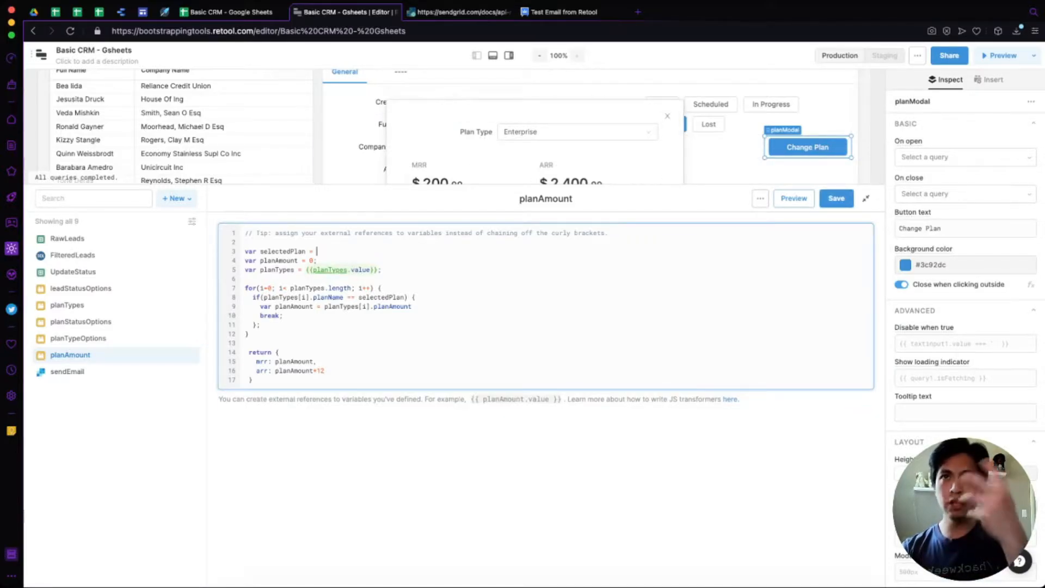
type("{{")
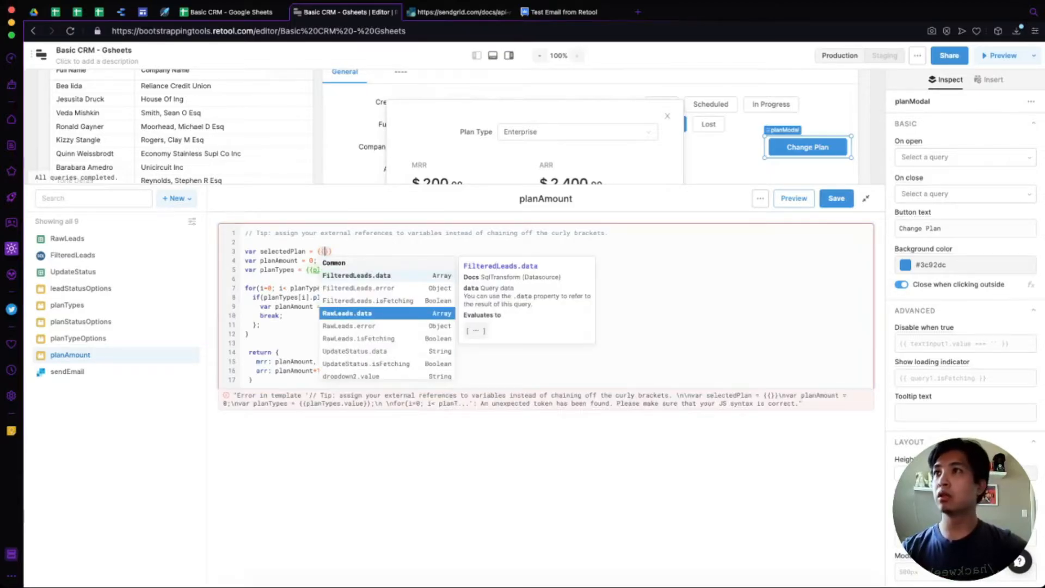
type("plan")
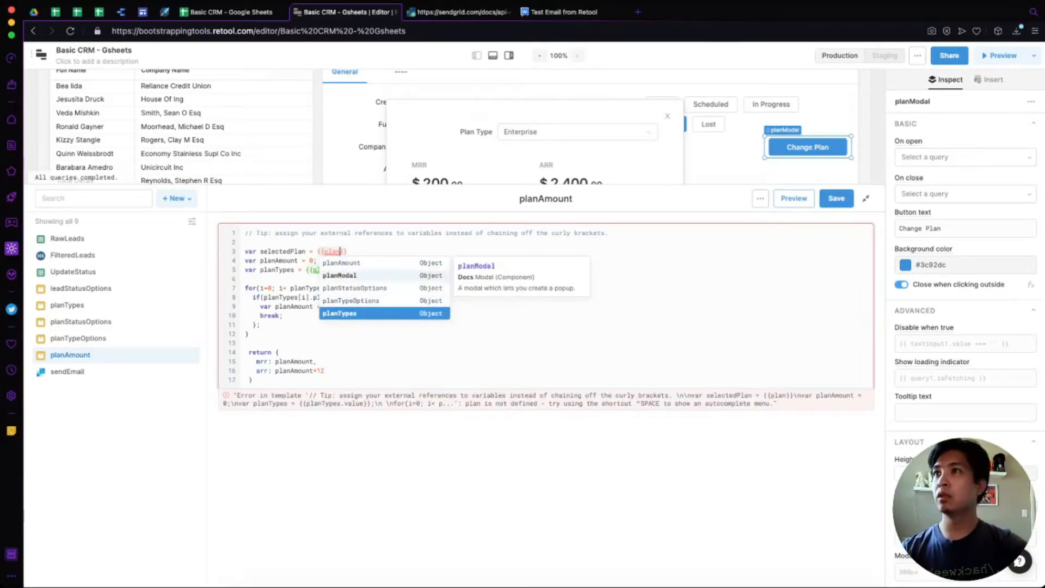
left_click(339, 275)
type(".")
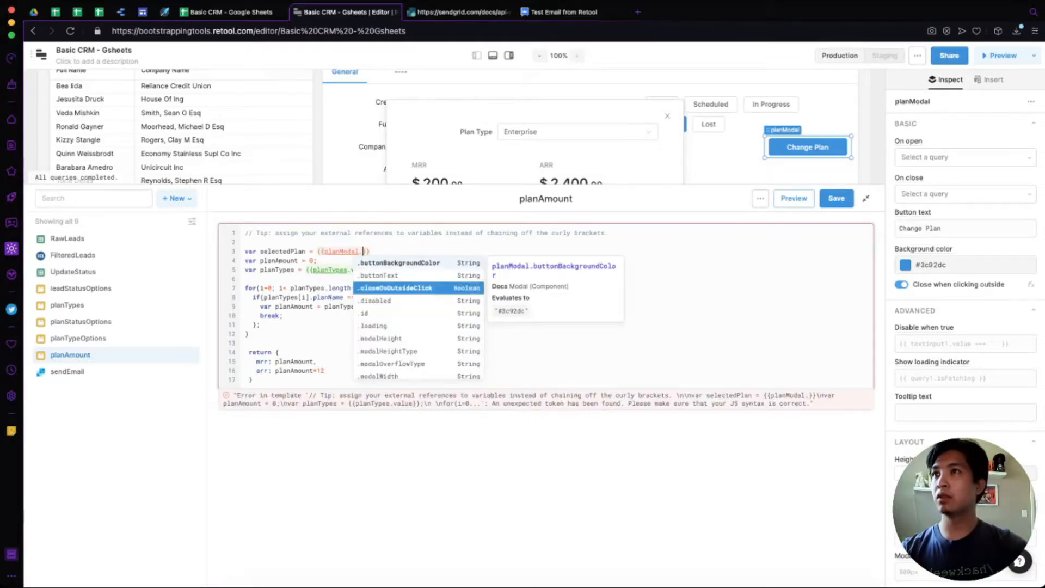
Look through the properties that planModal offers for the selectedPlan reference in the planAmount transformer
key("Down")
key("Down")
key("Down")
key("Down")
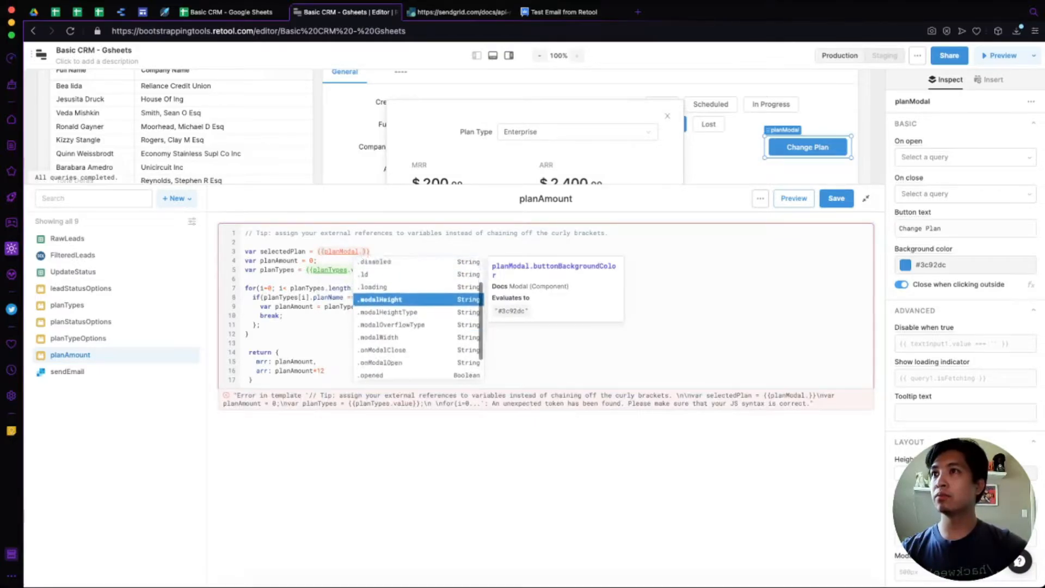
key("Down")
key("Down")
key("Down")
key("Down")
key("Down")
key("Down")
key("Down")
key("Down")
key("Up")
key("Up")
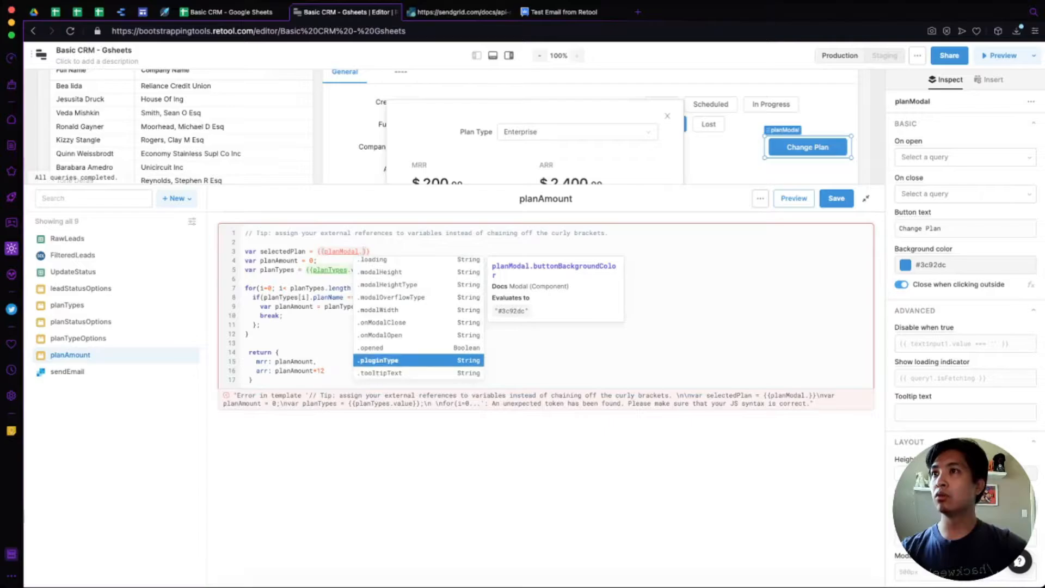
scroll(419, 319, "up", 2)
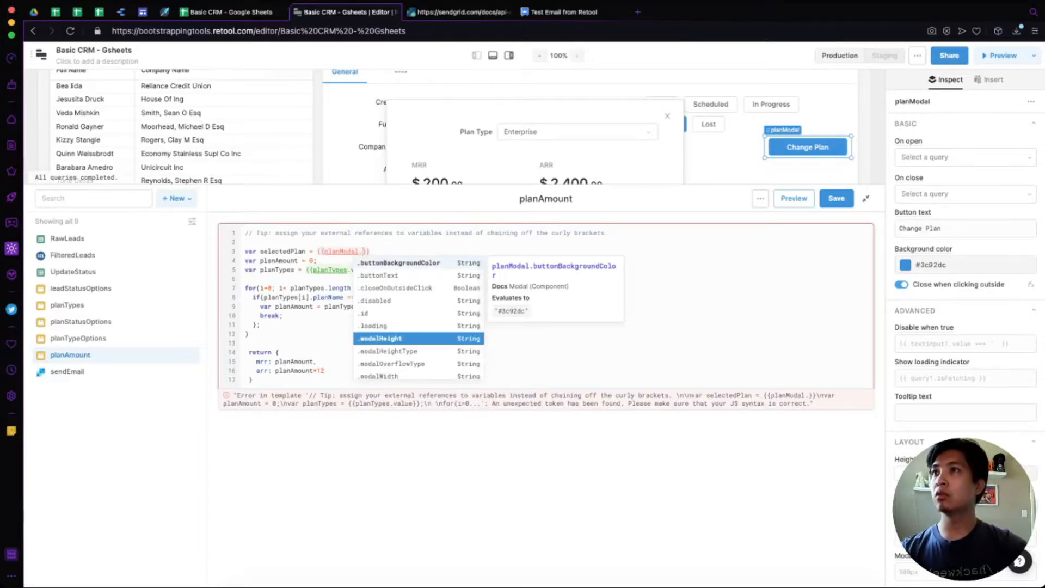
scroll(381, 338, "down", 3)
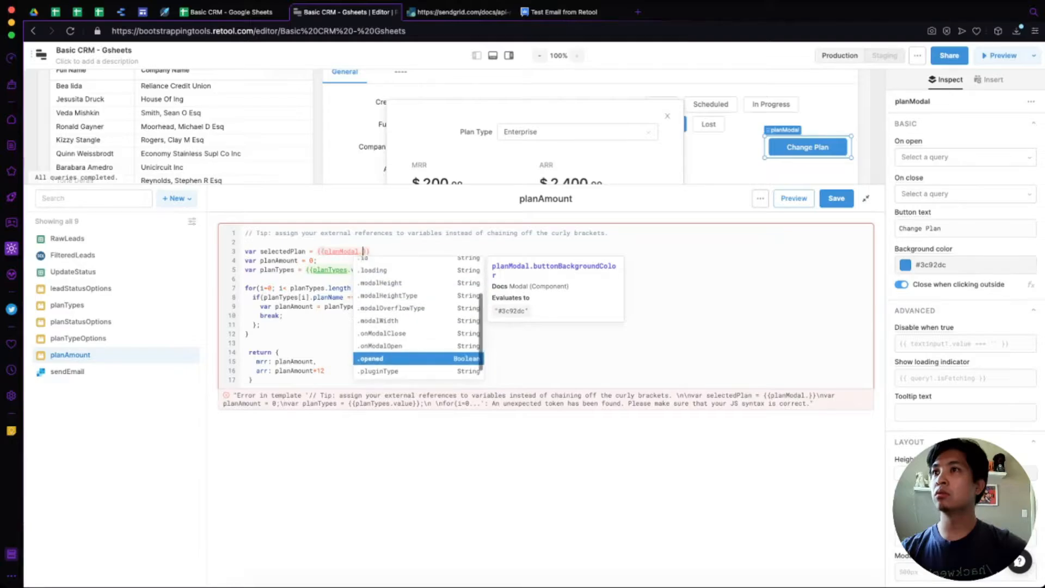
scroll(392, 338, "up", 2)
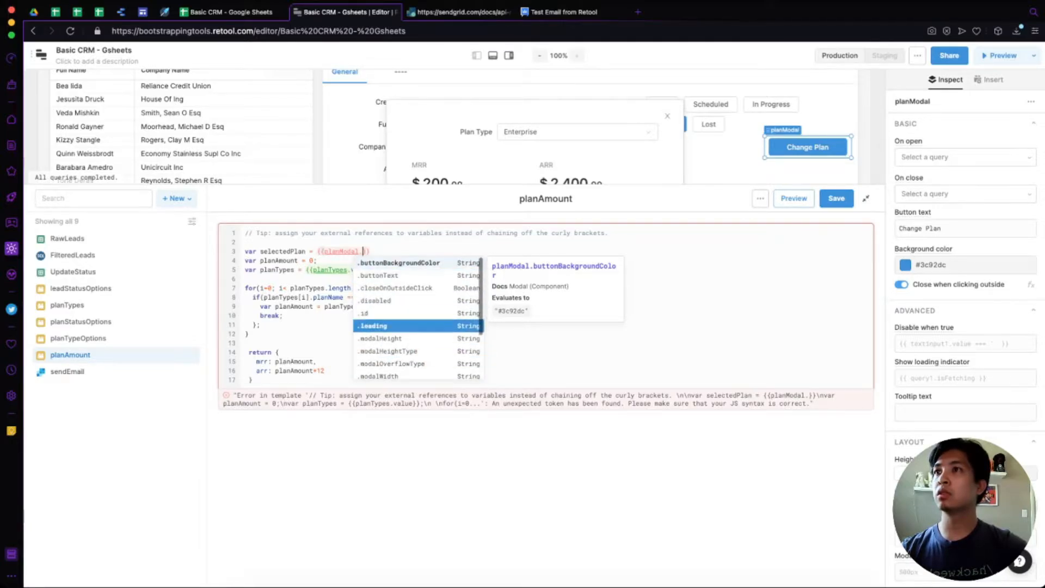
scroll(414, 348, "down", 3)
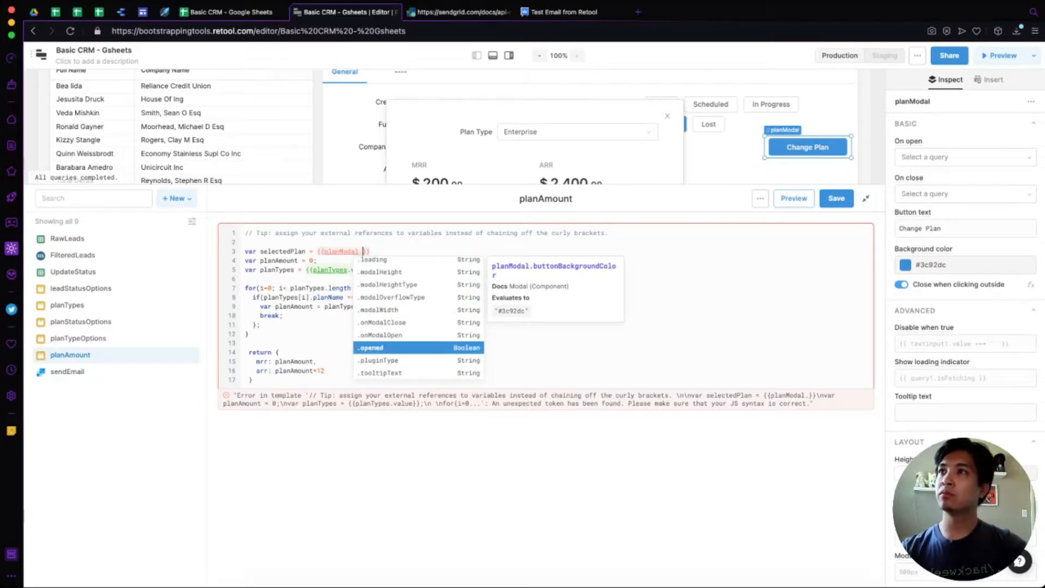
type("v")
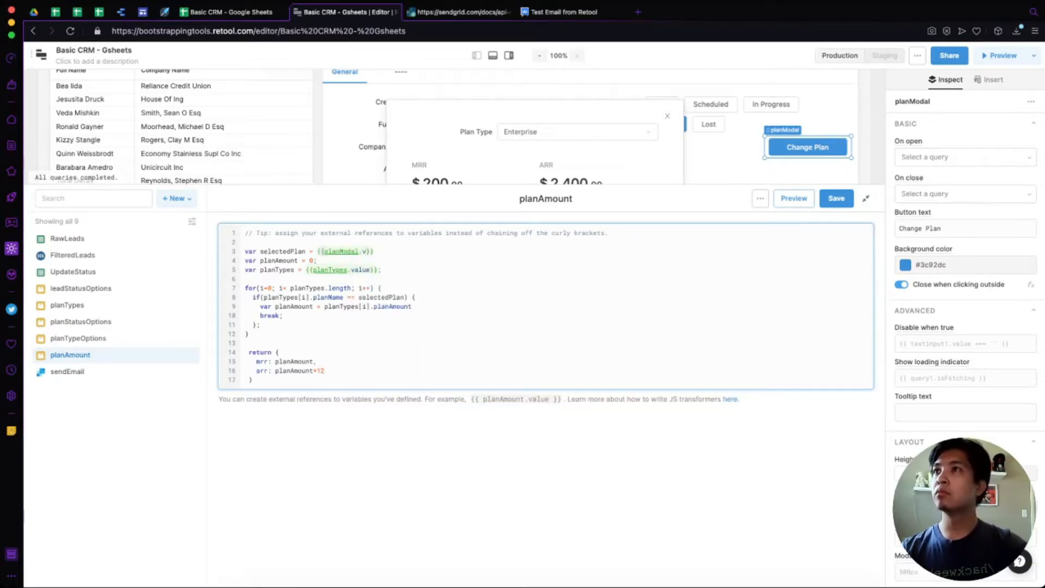
Replace the planModal reference for selectedPlan with {{dropdown2.value}} and save the planAmount transformer
key("BackSpace")
key("BackSpace")
key("BackSpace")
key("BackSpace")
key("BackSpace")
key("BackSpace")
key("BackSpace")
key("BackSpace")
key("BackSpace")
key("BackSpace")
key("BackSpace")
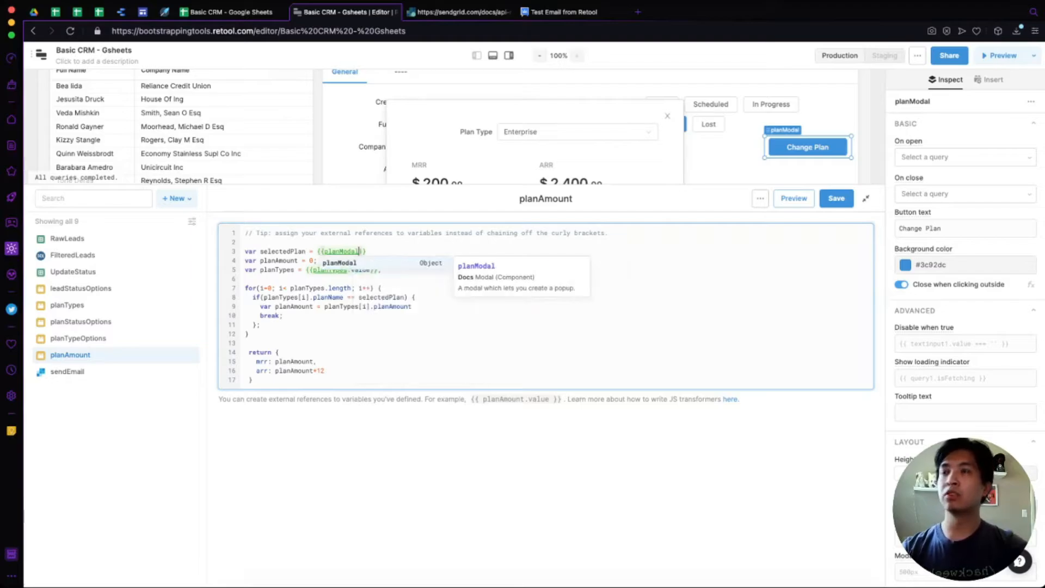
type("dropdown2.value")
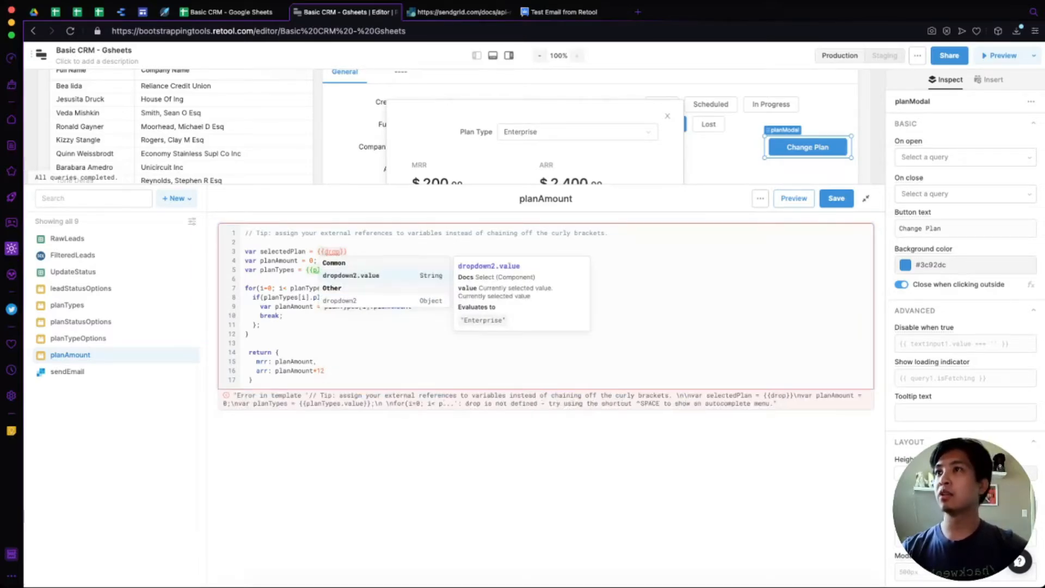
key("Return")
key("Down")
key("Down")
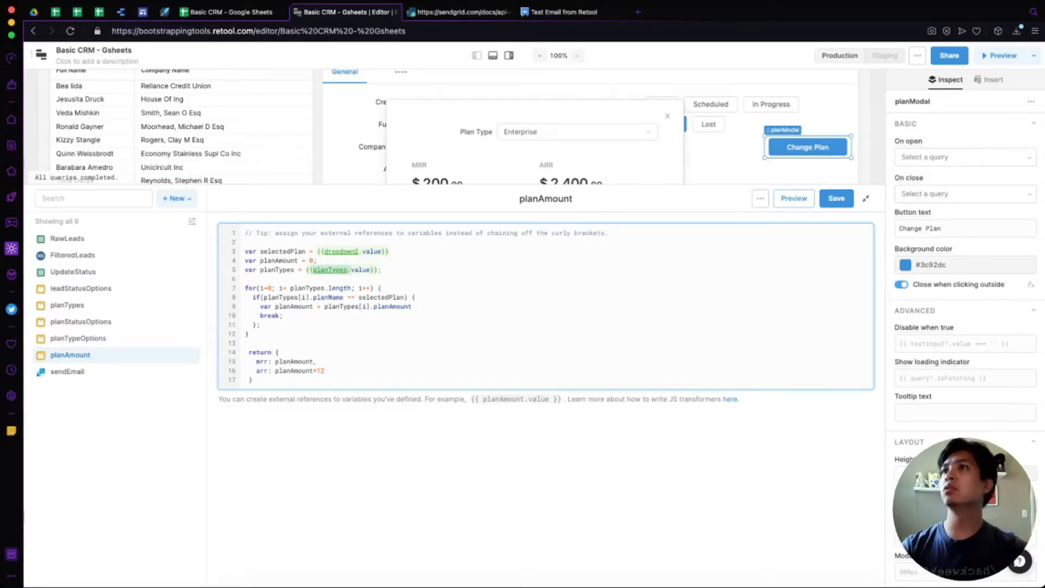
key("Left")
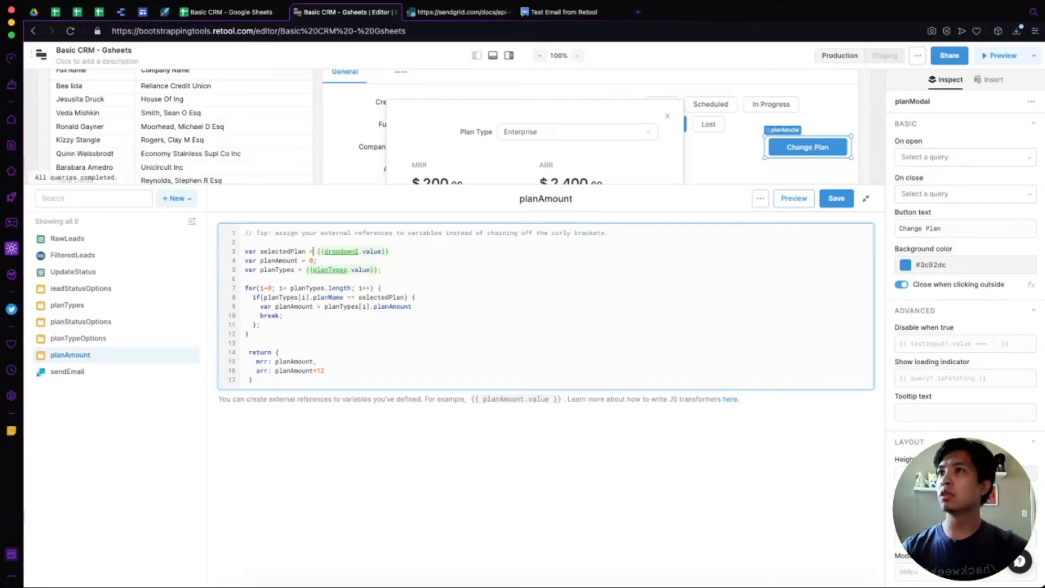
left_click(317, 261)
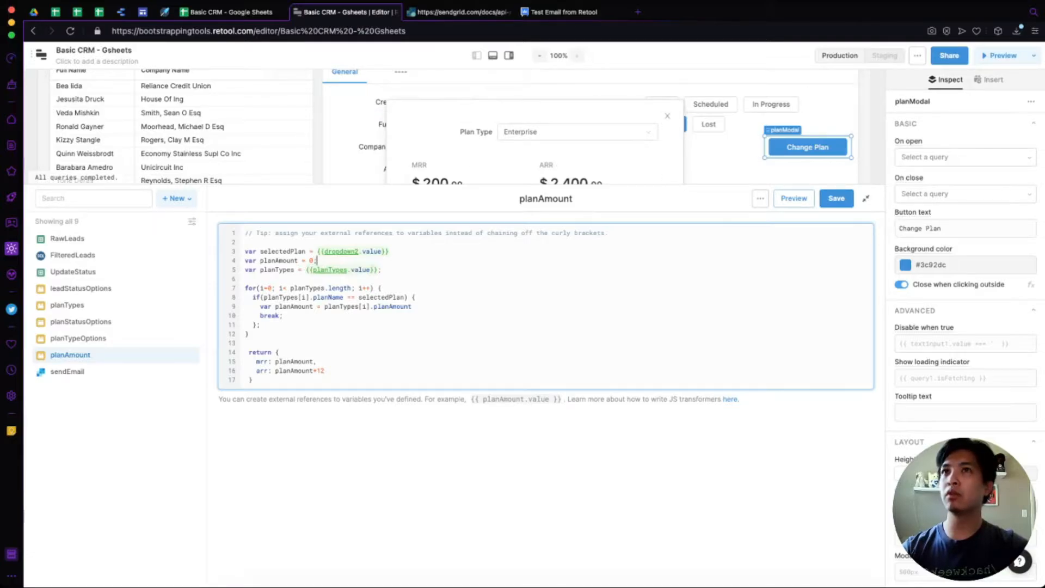
left_click(837, 198)
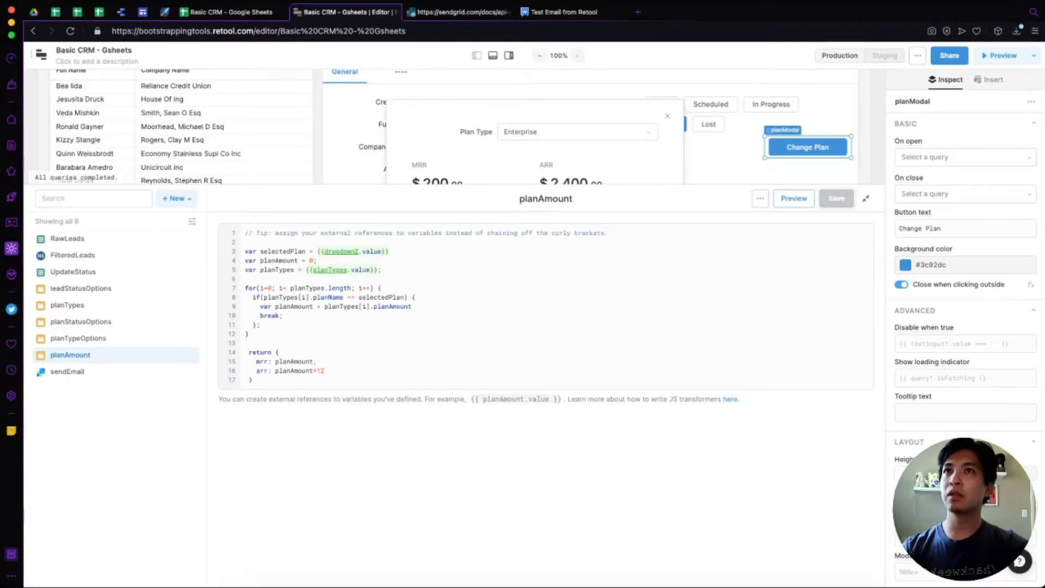
Shrink the query editor and test the Change Plan modal's amounts by switching Plan Type to Pro, Enterprise and Pro again
left_click(866, 198)
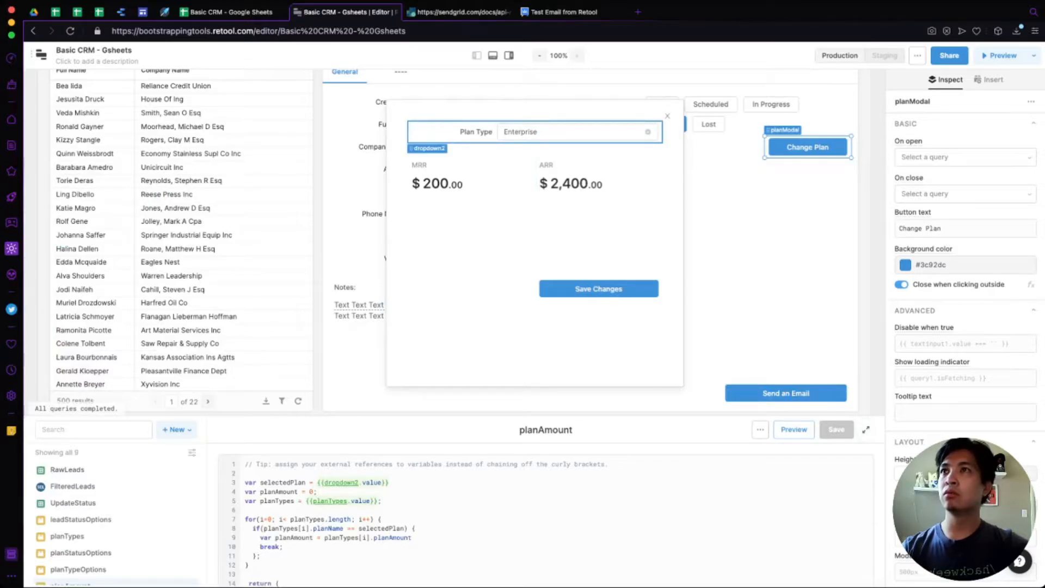
left_click(572, 132)
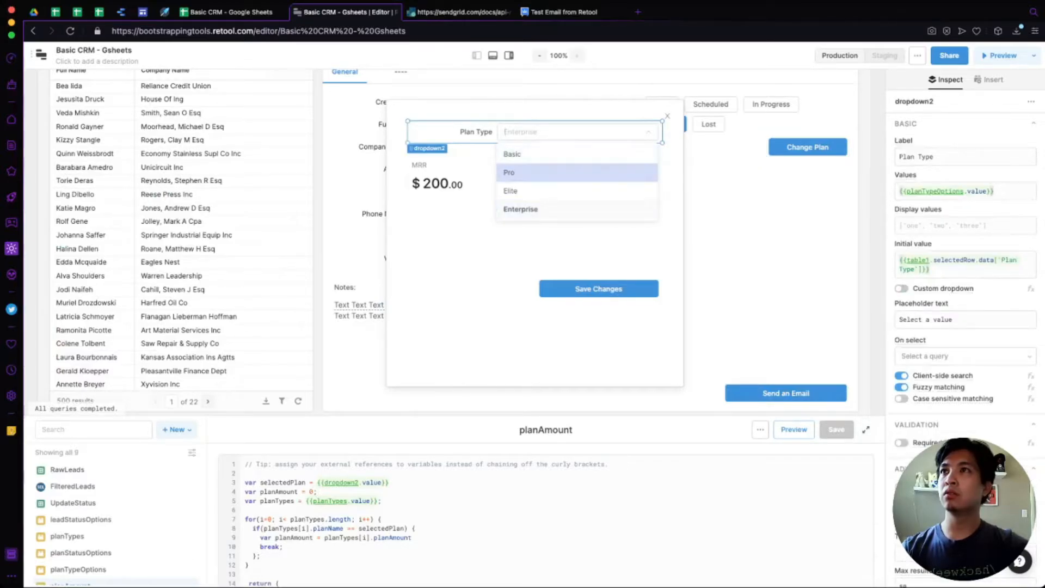
left_click(544, 172)
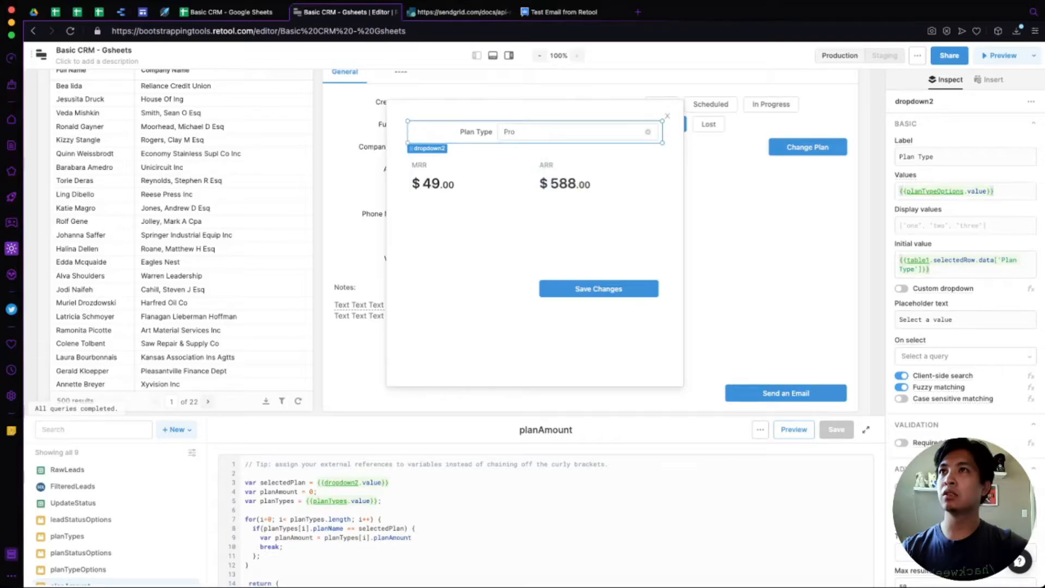
left_click(571, 132)
left_click(544, 210)
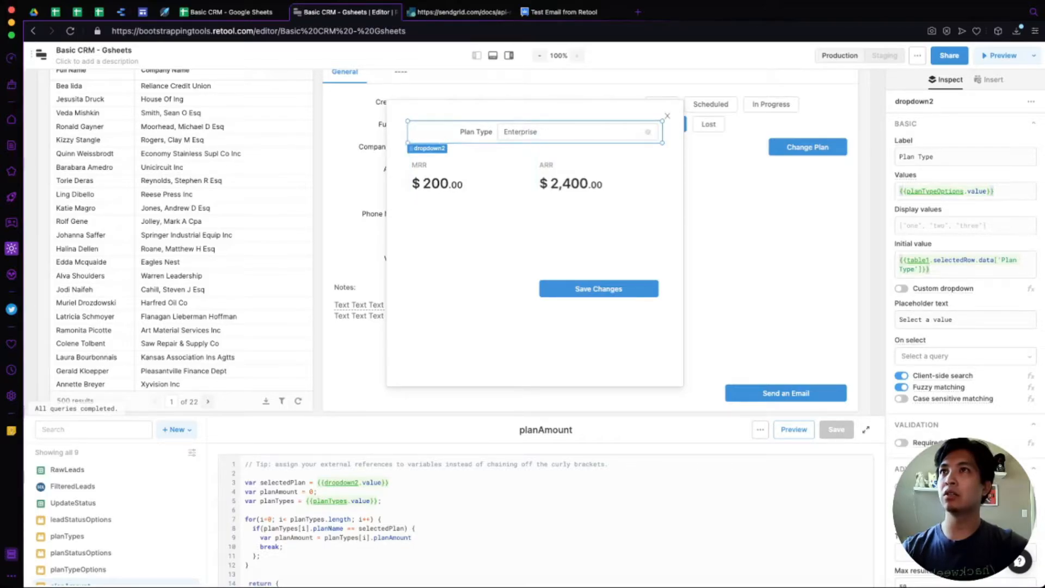
left_click(572, 132)
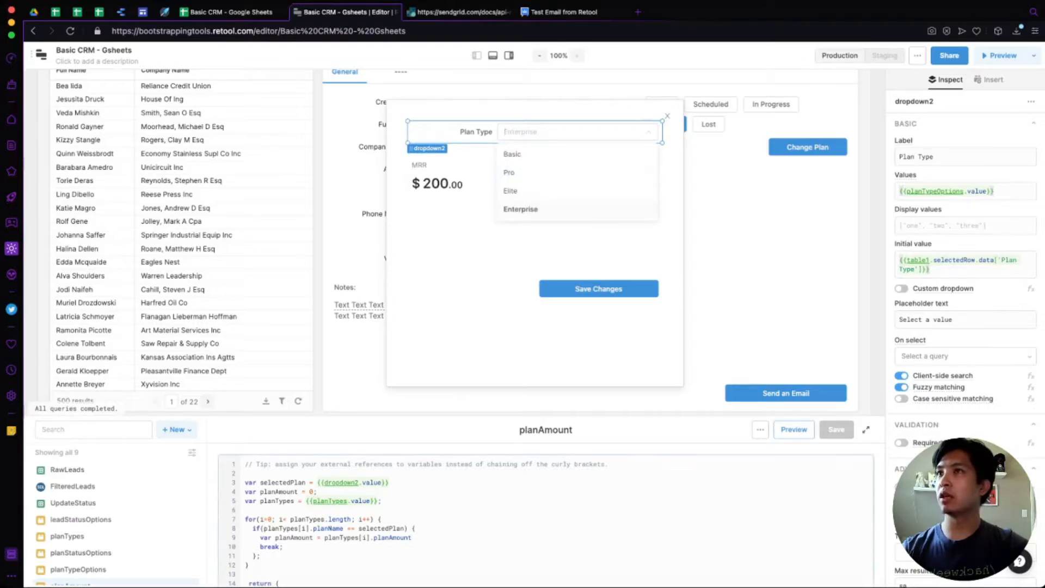
left_click(566, 173)
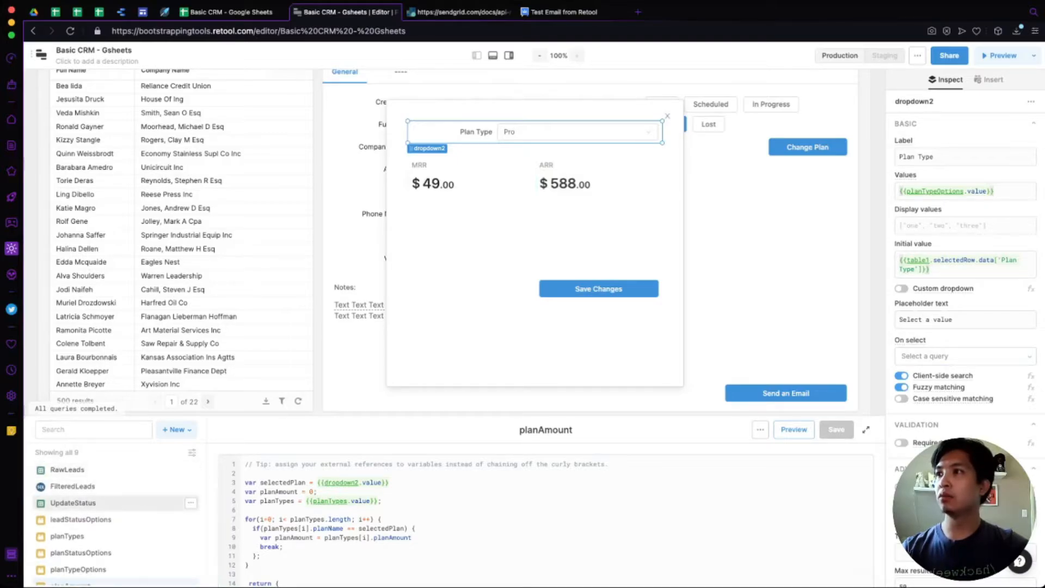
Check the query list and inspect the text and click settings of the modal's Save Changes button
scroll(109, 517, "down", 1)
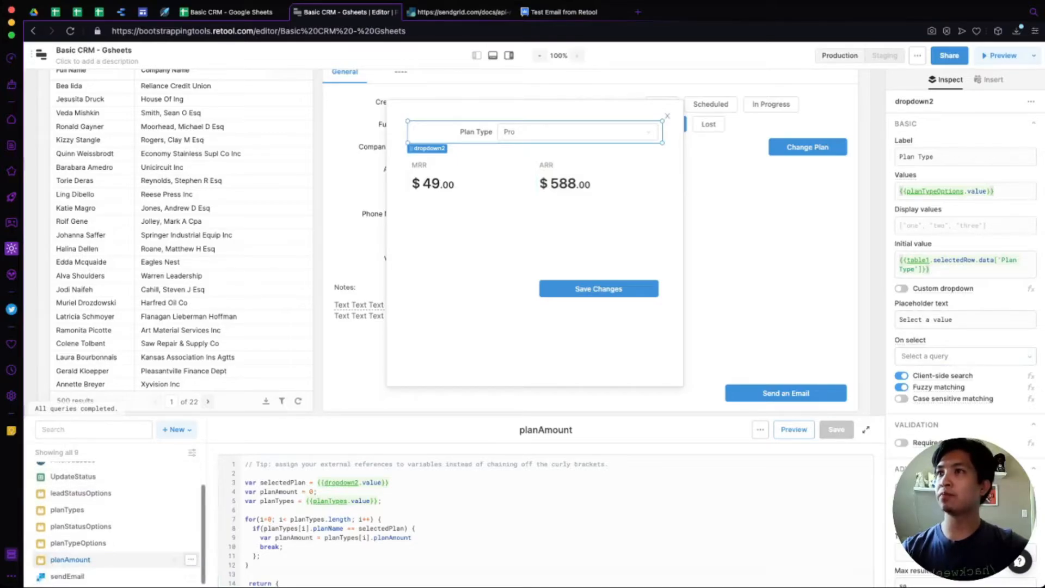
scroll(120, 559, "up", 1)
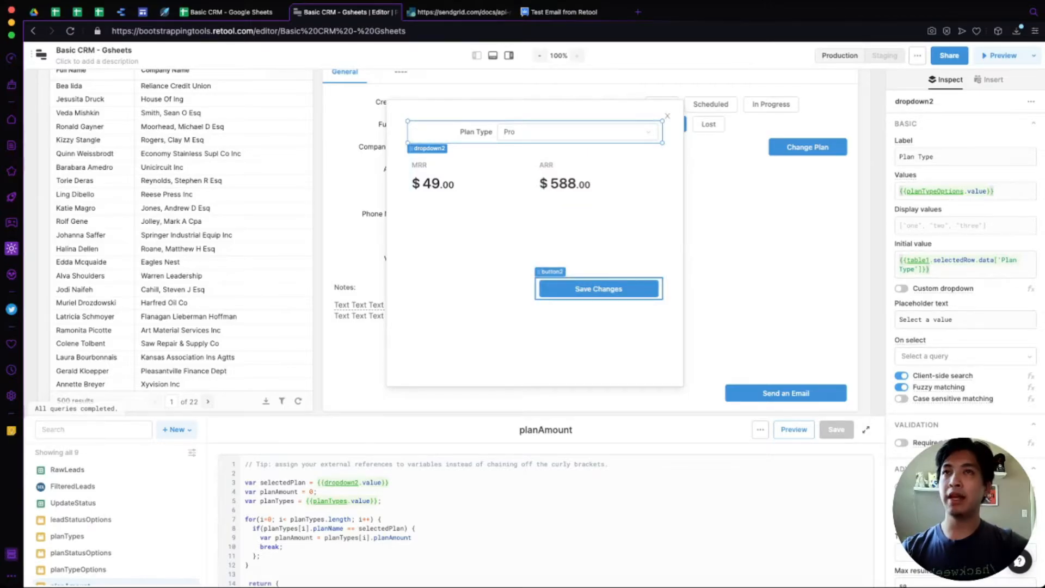
left_click(598, 289)
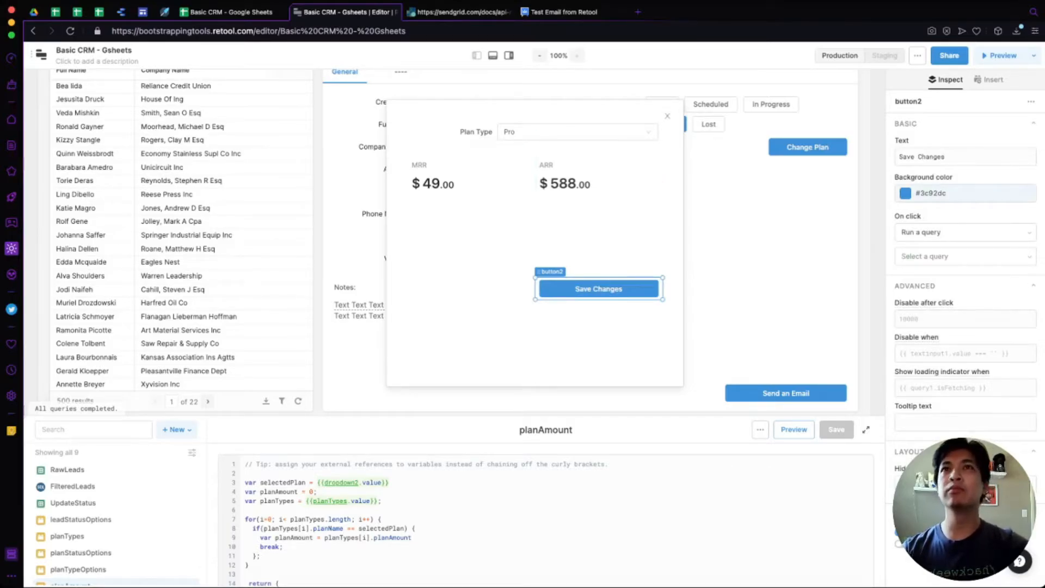
double_click(932, 157)
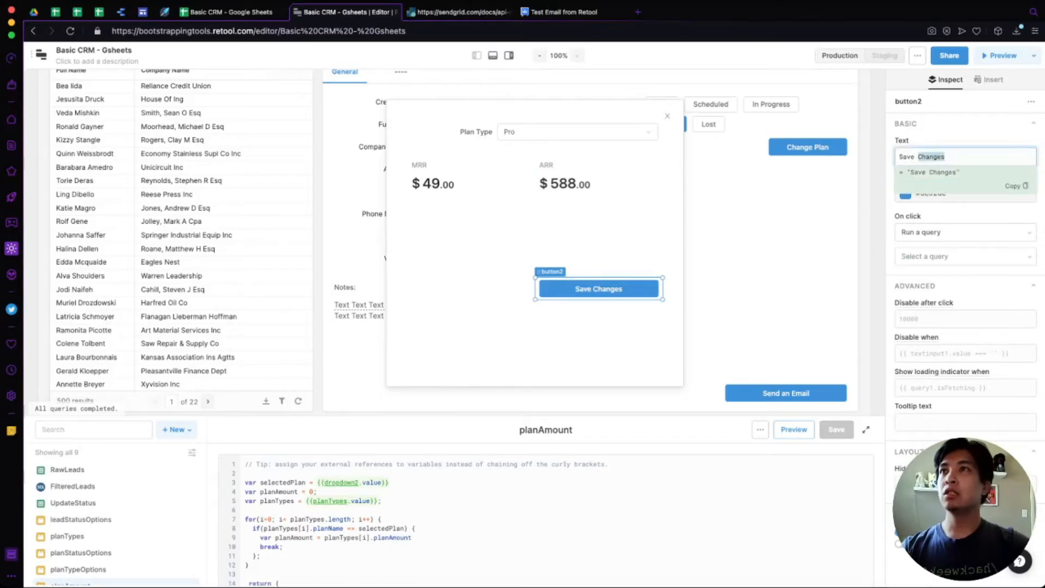
left_click(474, 239)
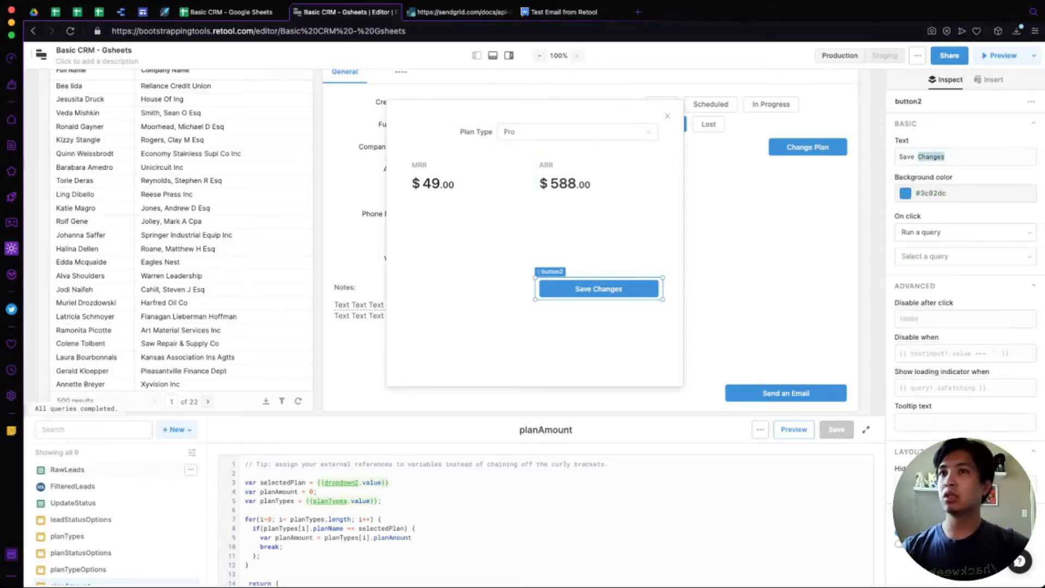
Close the Change Plan modal, then duplicate the UpdateStatus query in the enlarged editor and rename the copy UpdatePlanType
left_click(866, 430)
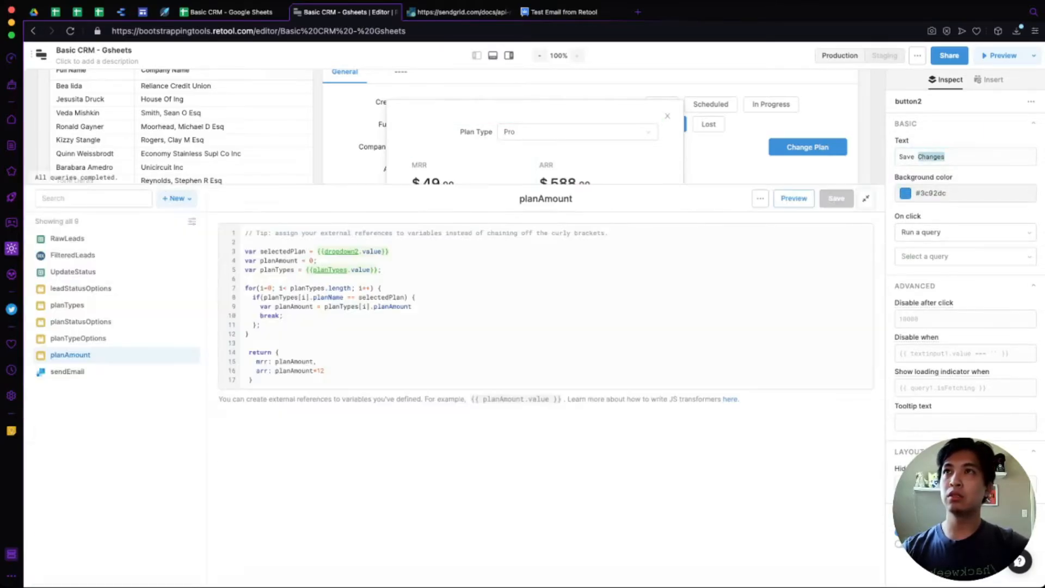
left_click(667, 116)
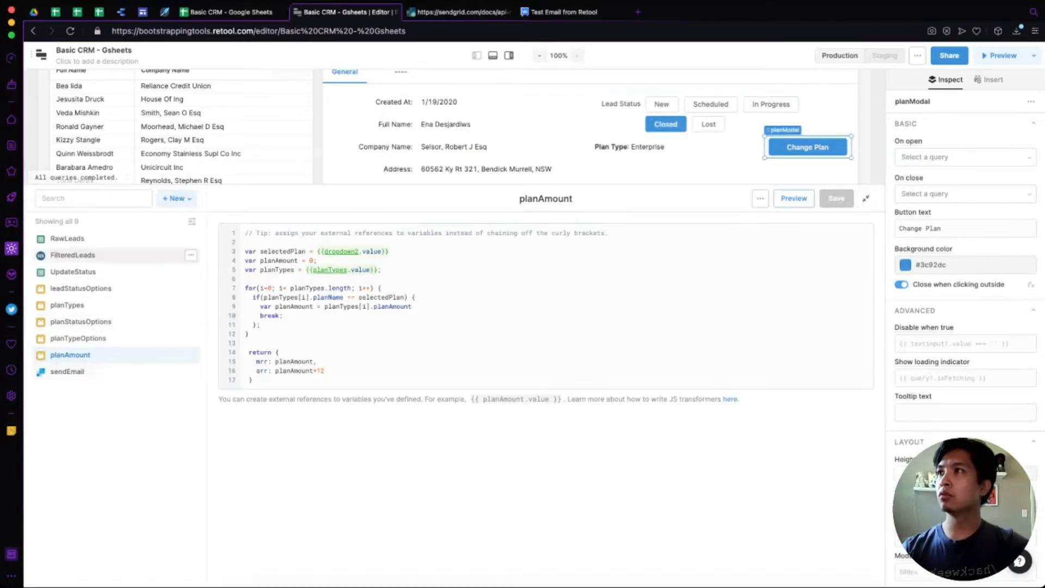
left_click(109, 271)
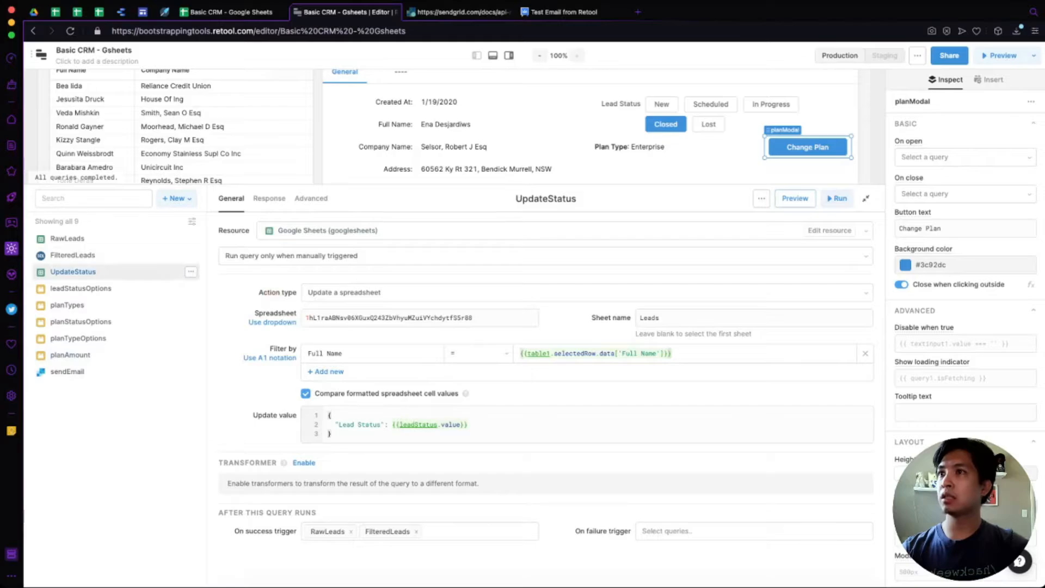
left_click(190, 272)
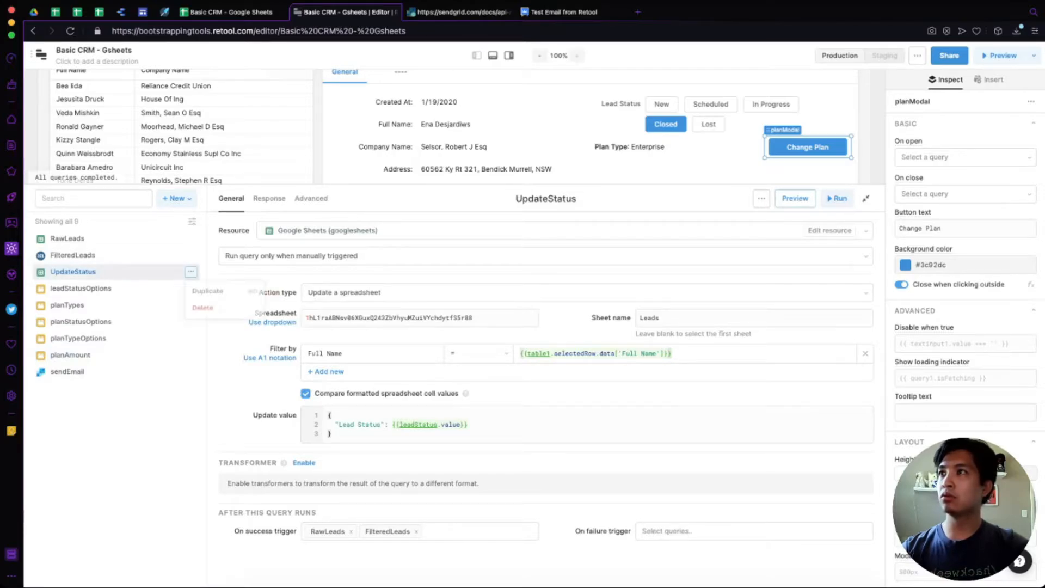
left_click(208, 292)
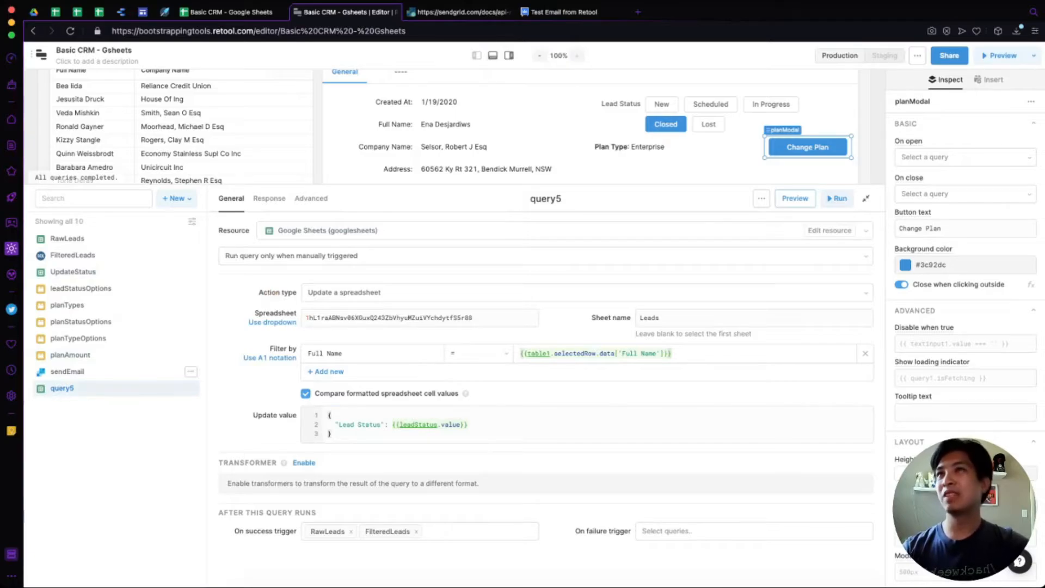
left_click(545, 198)
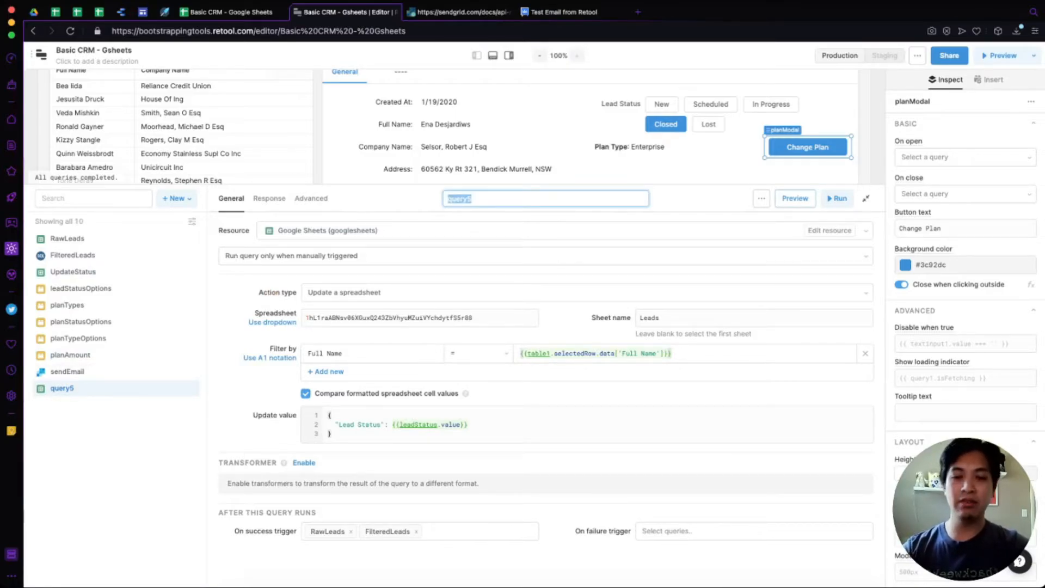
type("Update")
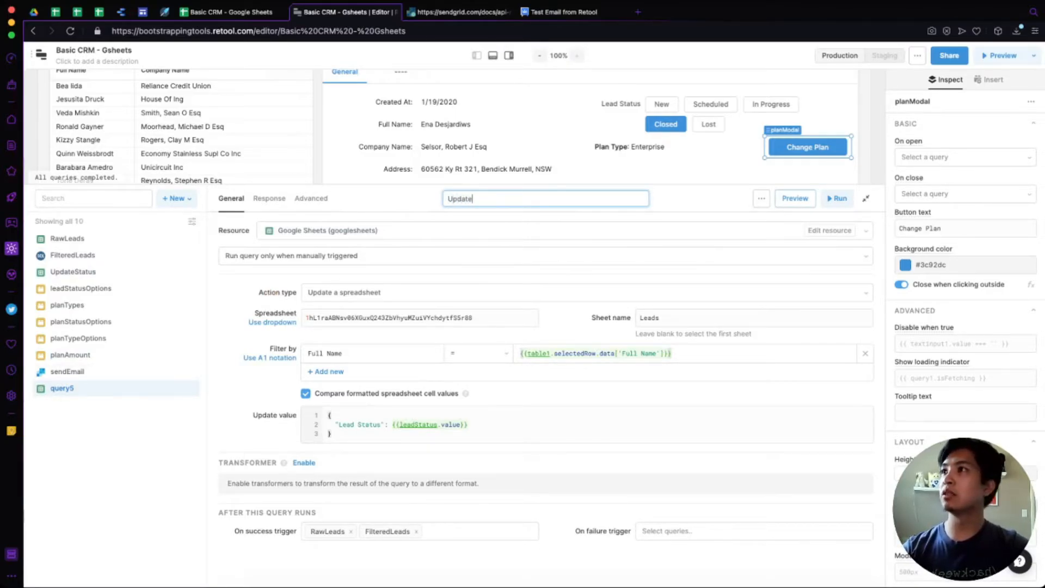
type("PlanType")
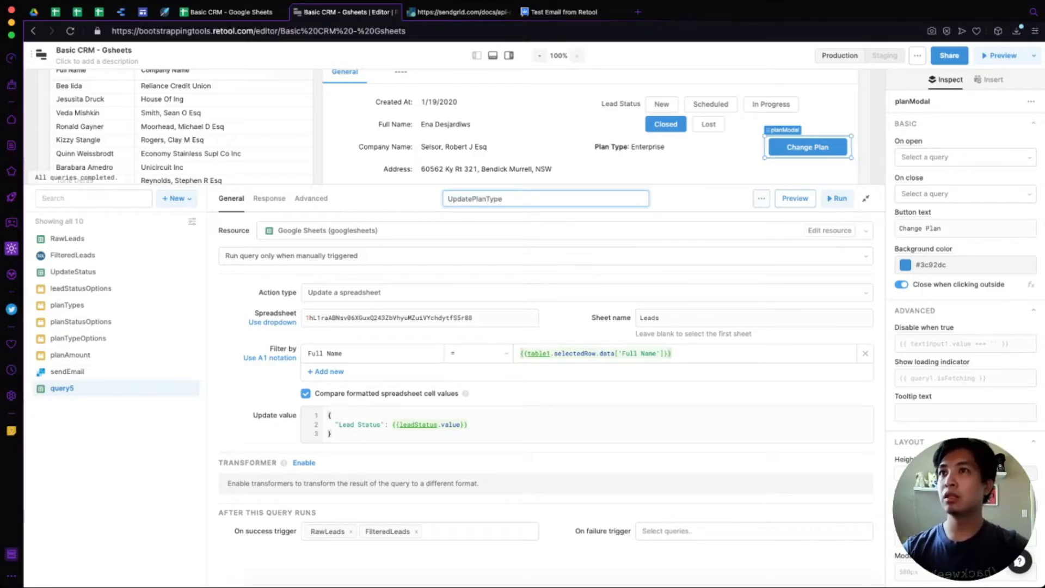
key("Return")
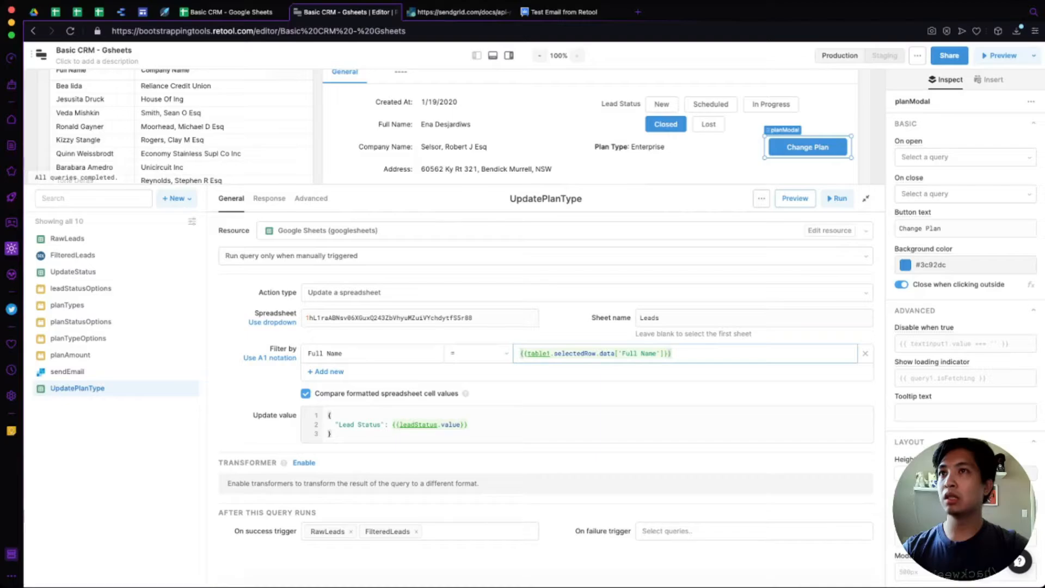
Replace the filter value in the UpdatePlanType query with {{dropdown2.value}}
left_click(664, 354)
left_click(673, 354)
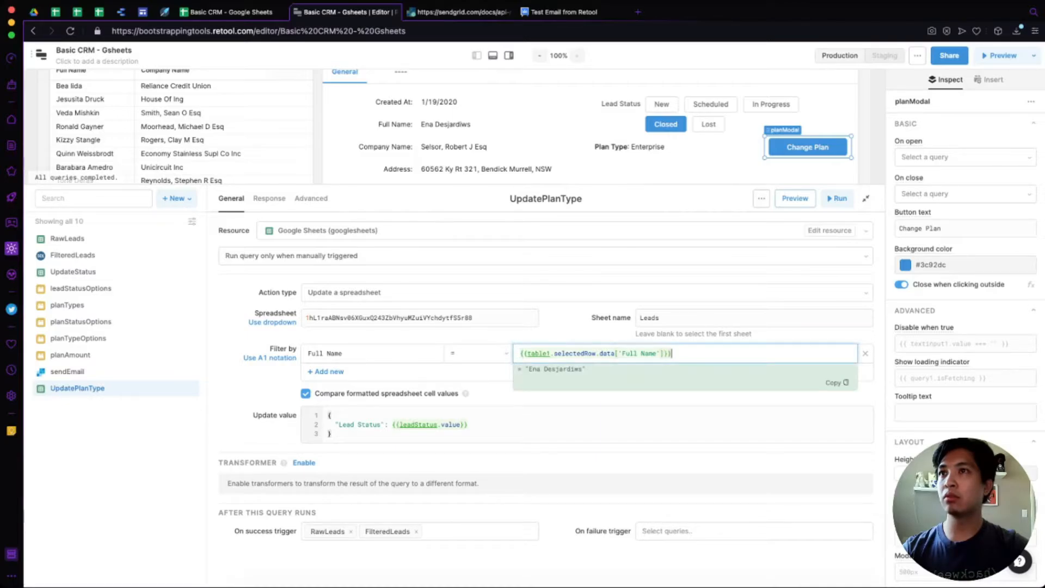
key("super+a")
key("BackSpace")
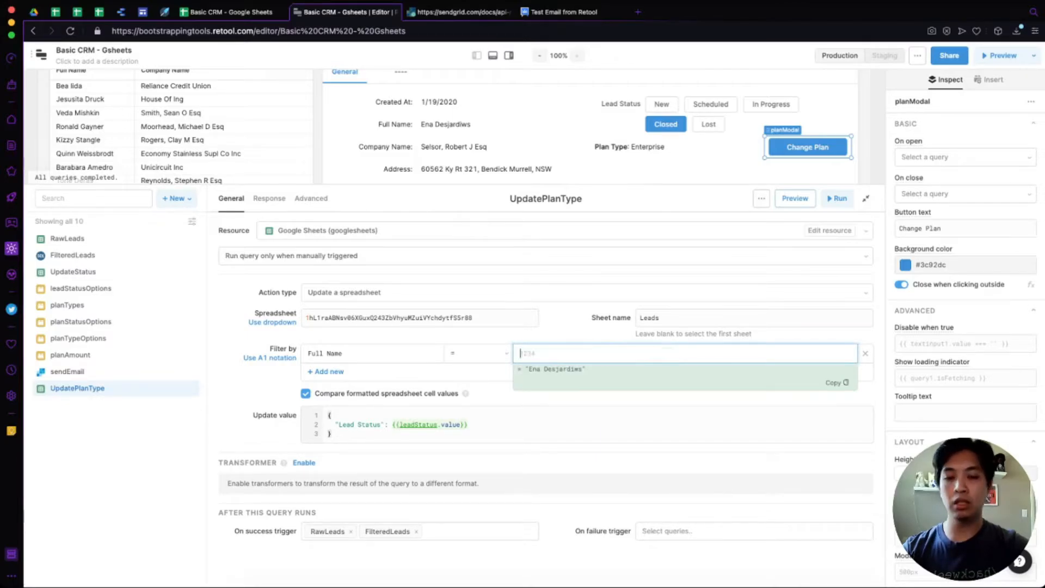
type("{{dropdow")
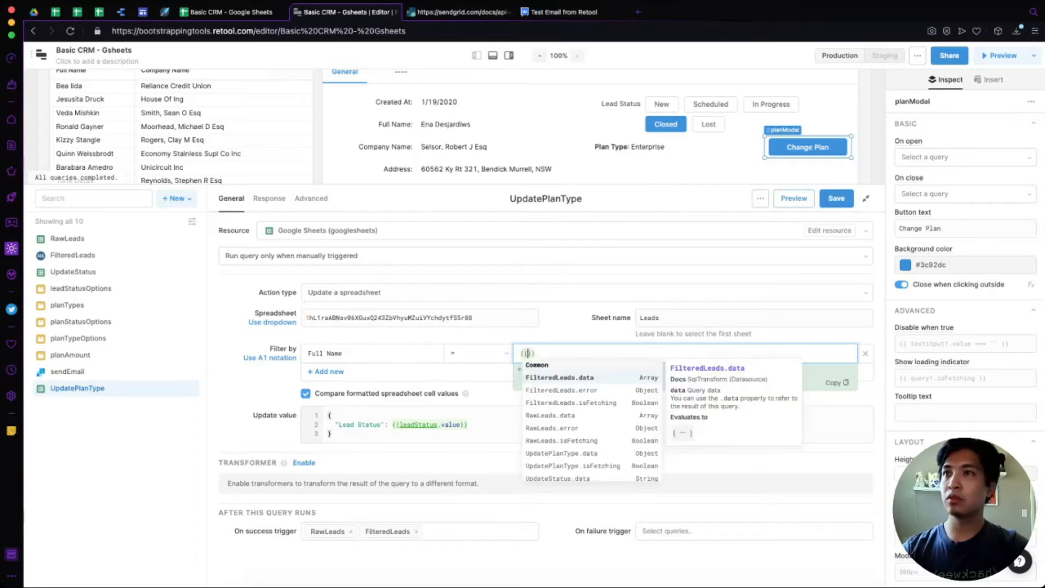
key("Return")
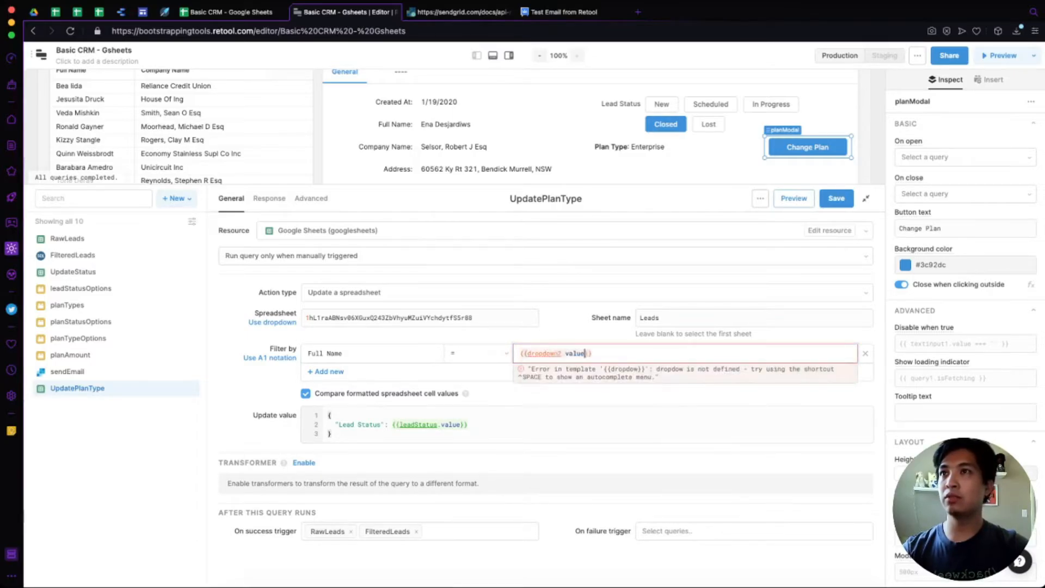
Set the filter column of the UpdatePlanType query to Plan Type
left_click(381, 353)
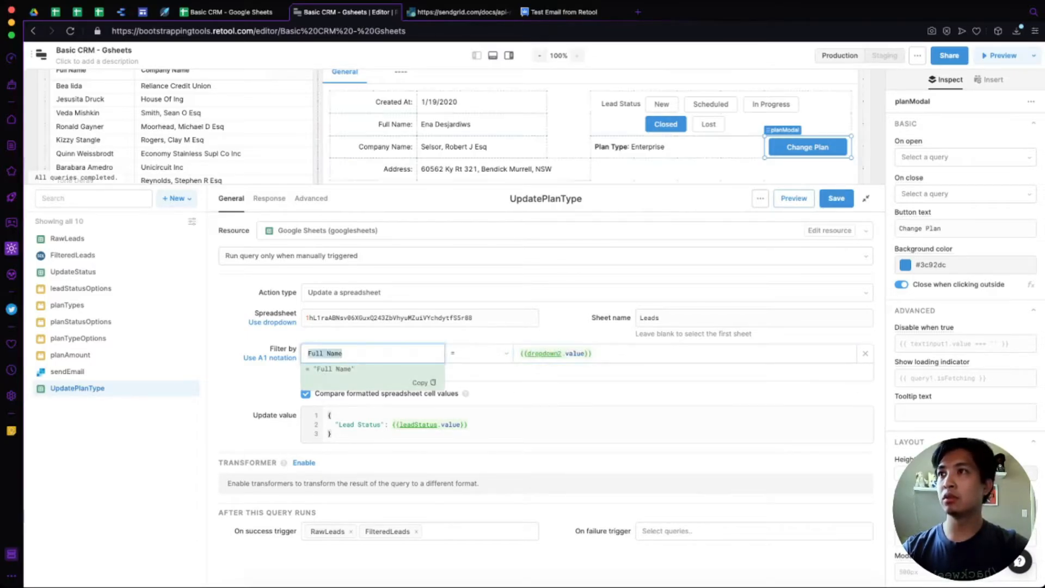
key("ctrl+a")
type("Plan T")
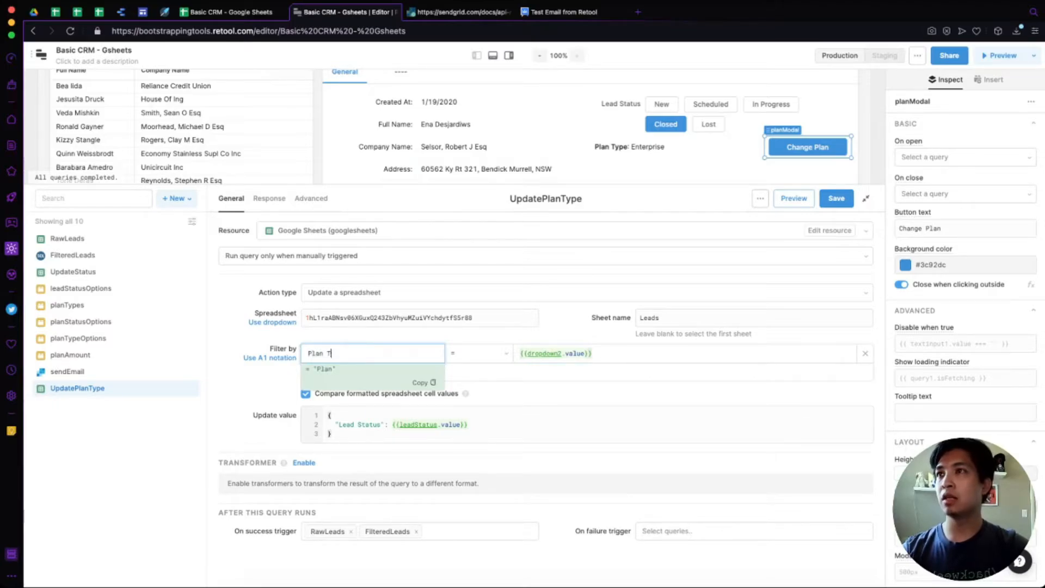
type("ype")
key("Tab")
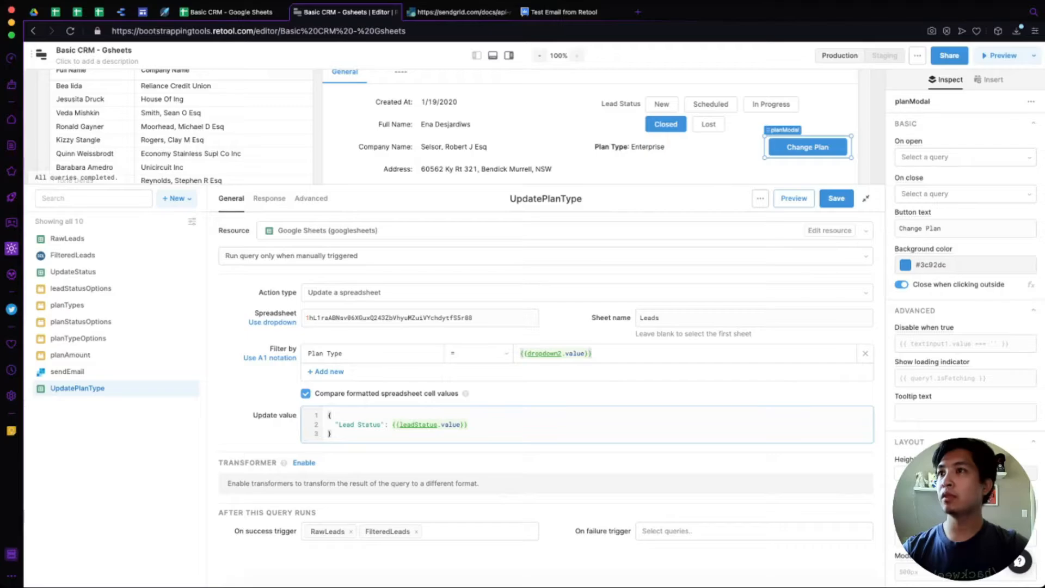
Undo the last two changes, then try to redo them to restore the UpdatePlanType query
double_click(347, 424)
left_click_drag(339, 425, 381, 425)
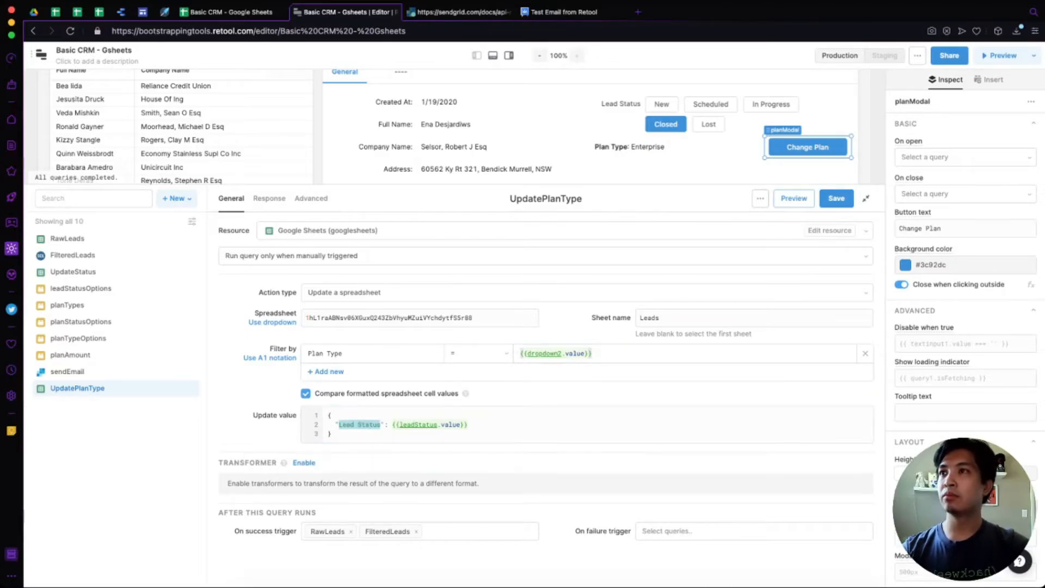
key("ctrl+z")
key("ctrl+z")
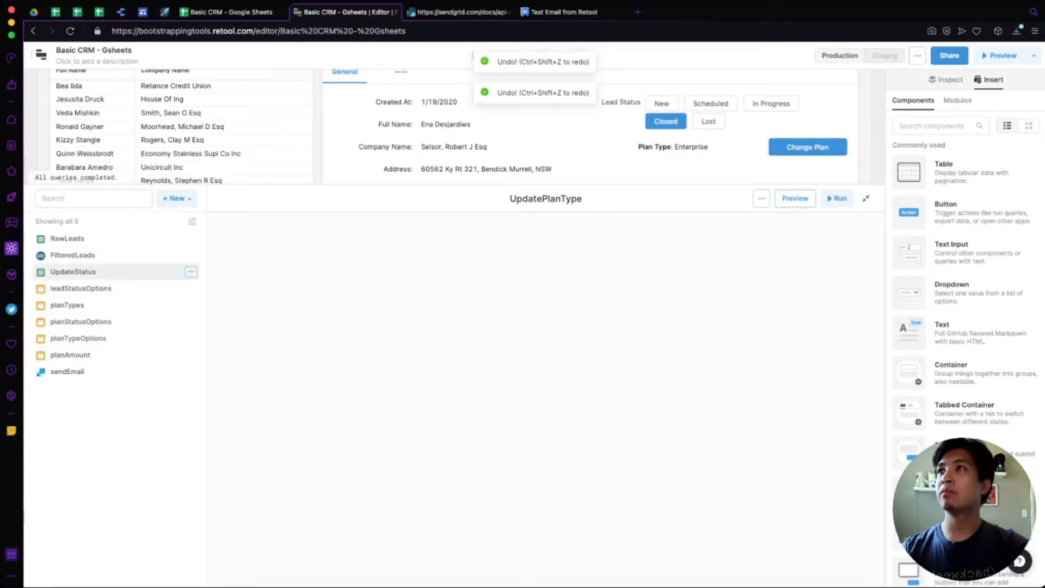
key("ctrl+shift+z")
key("ctrl+shift+z")
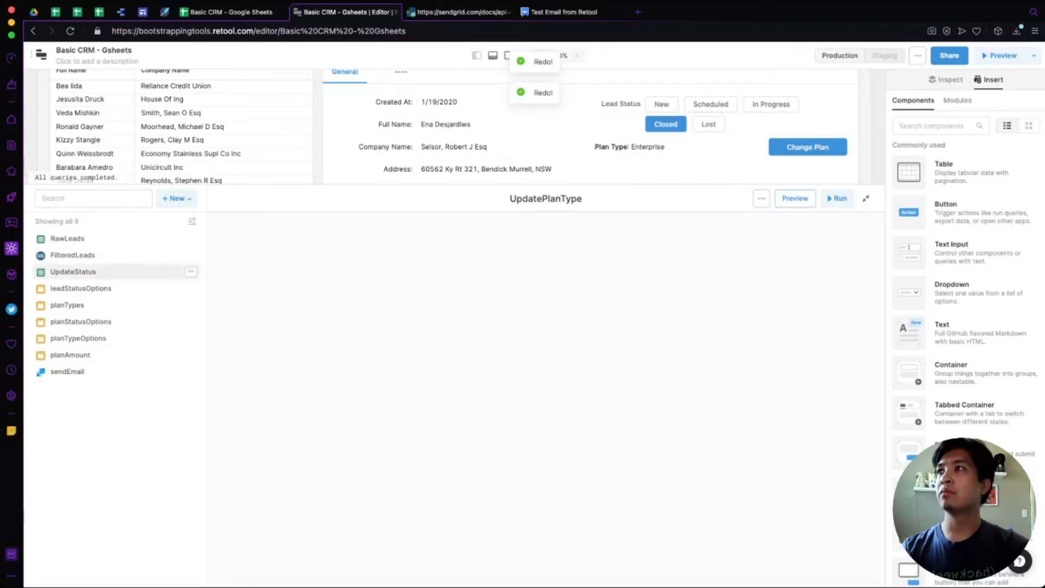
key("ctrl+shift+z")
key("ctrl+shift+z")
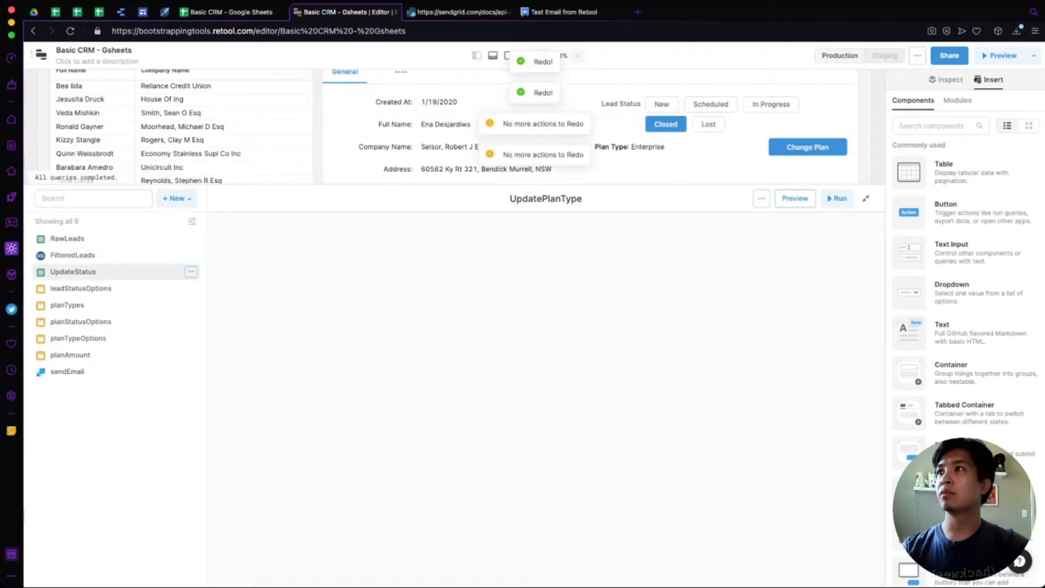
Duplicate the UpdateStatus query again and try to rename the copy UpdatePlanType
left_click(190, 272)
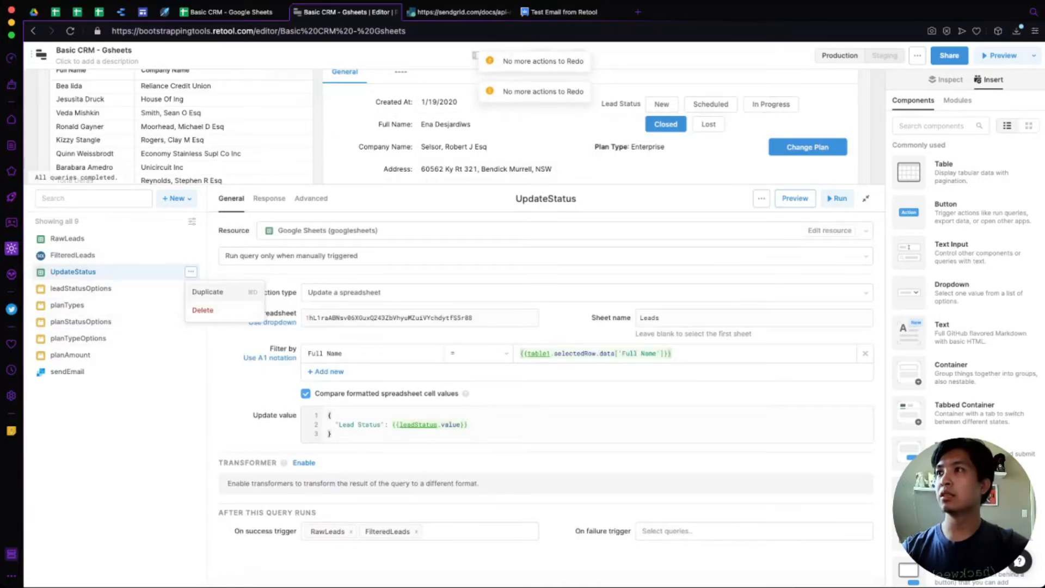
left_click(207, 292)
left_click(546, 198)
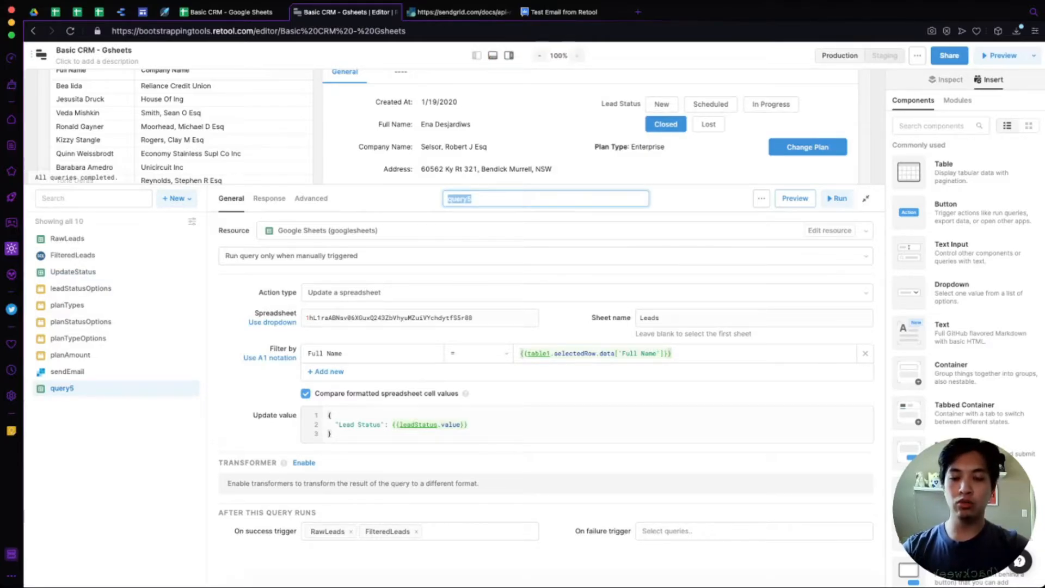
type("Update")
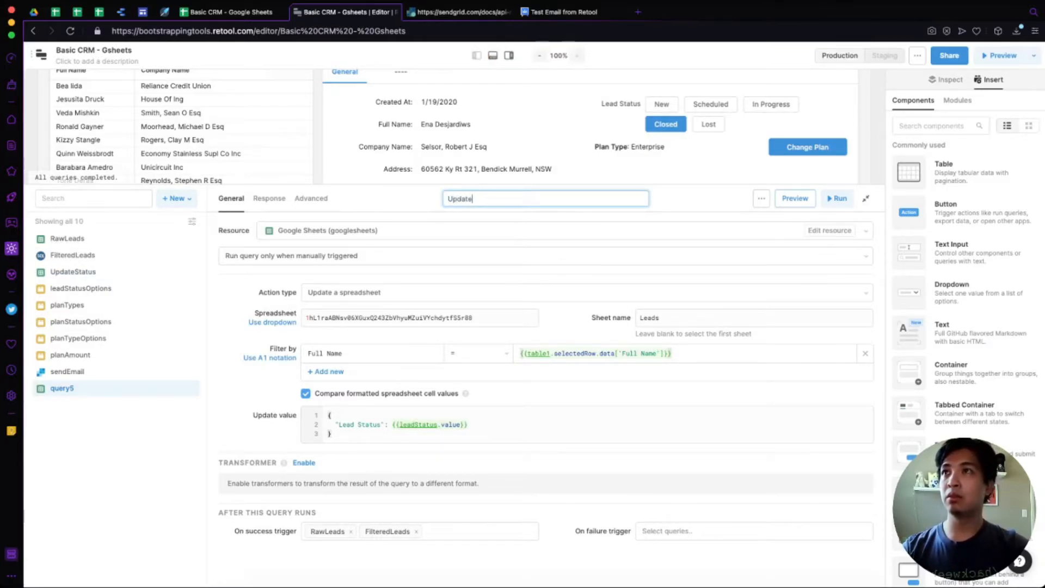
type("PlanType")
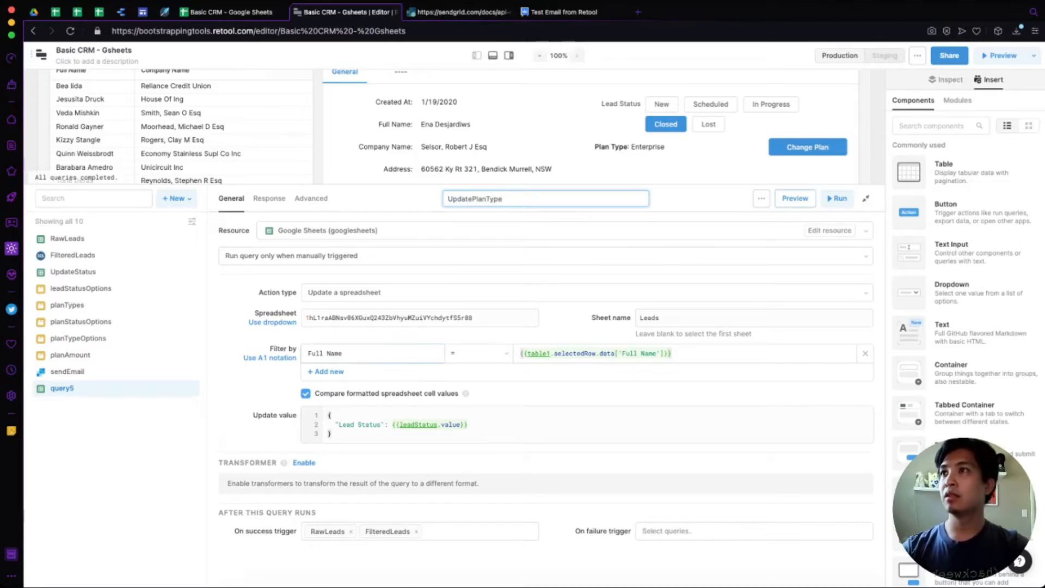
key("Return")
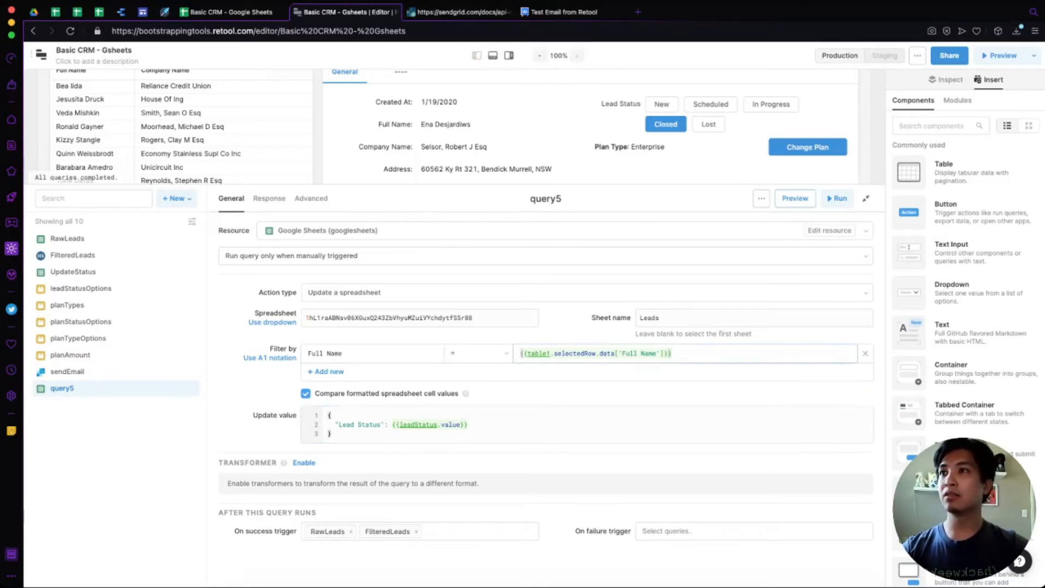
Change the duplicated query's update value to "Plan Type": {{dropdown2.value}} and save the query
double_click(346, 425)
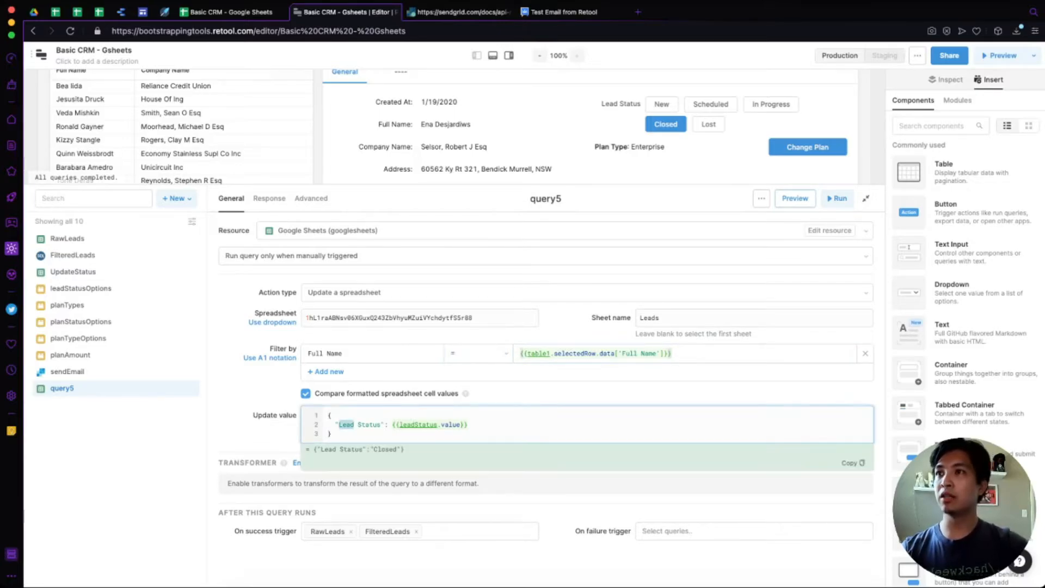
left_click_drag(339, 424, 381, 425)
type("Plan Type")
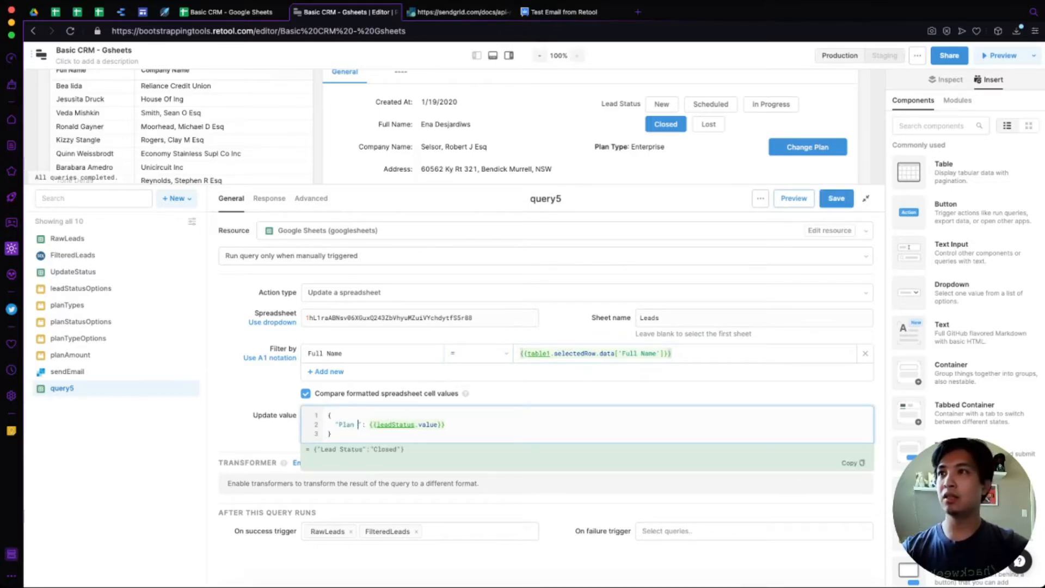
key("alt+shift+Right")
key("alt+shift+Right")
key("alt+shift+Right")
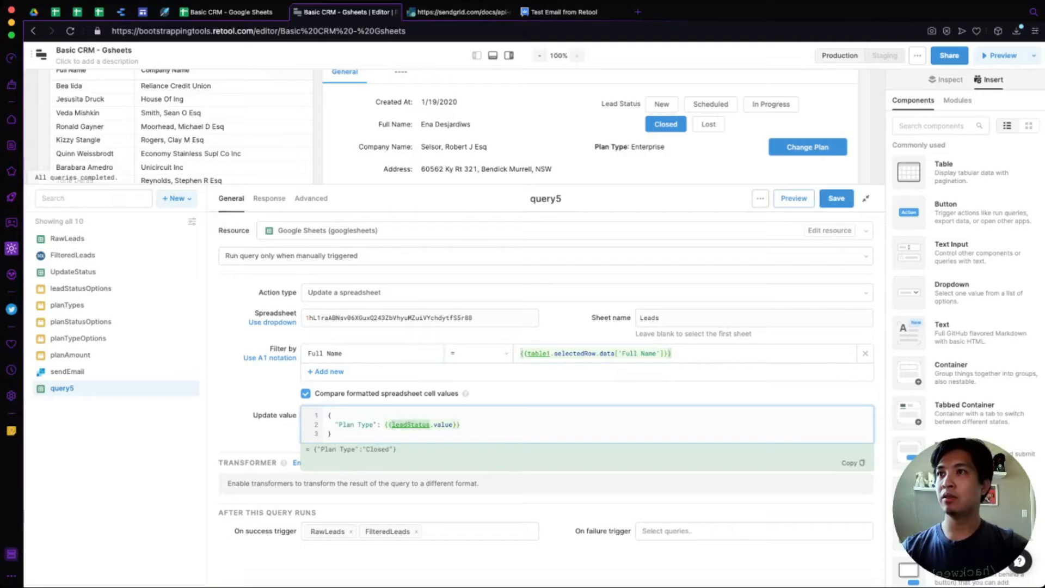
key("BackSpace")
type("dropdown2.value")
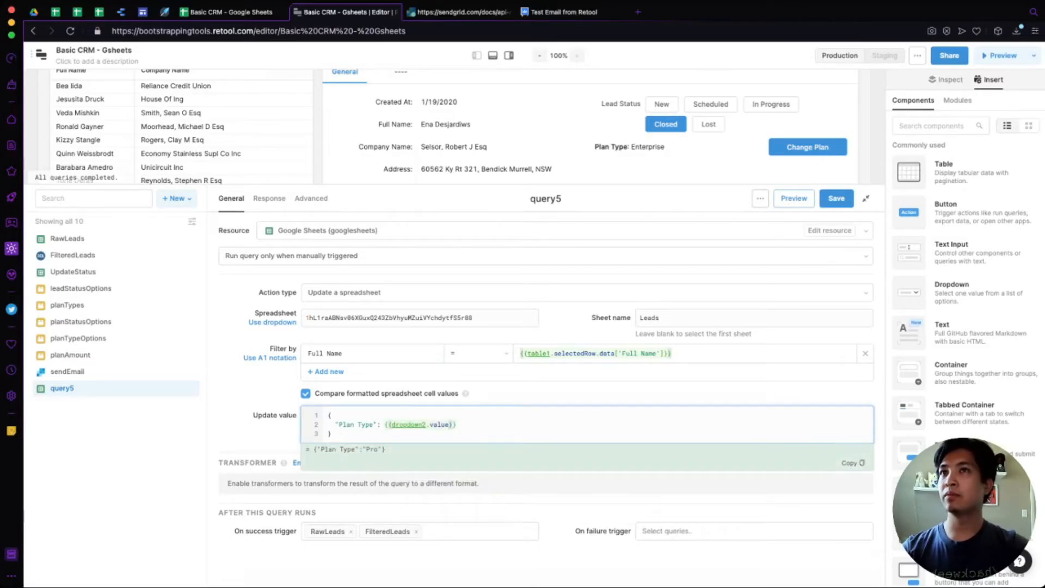
key("End")
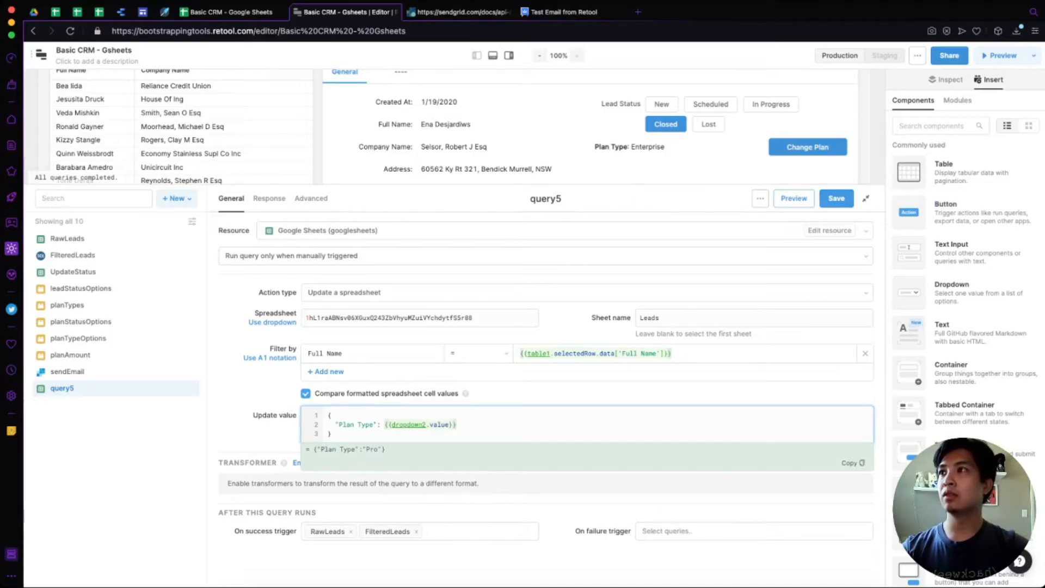
left_click(836, 198)
Try once more to rename the saved query5 as UpdatePlanType
left_click(546, 198)
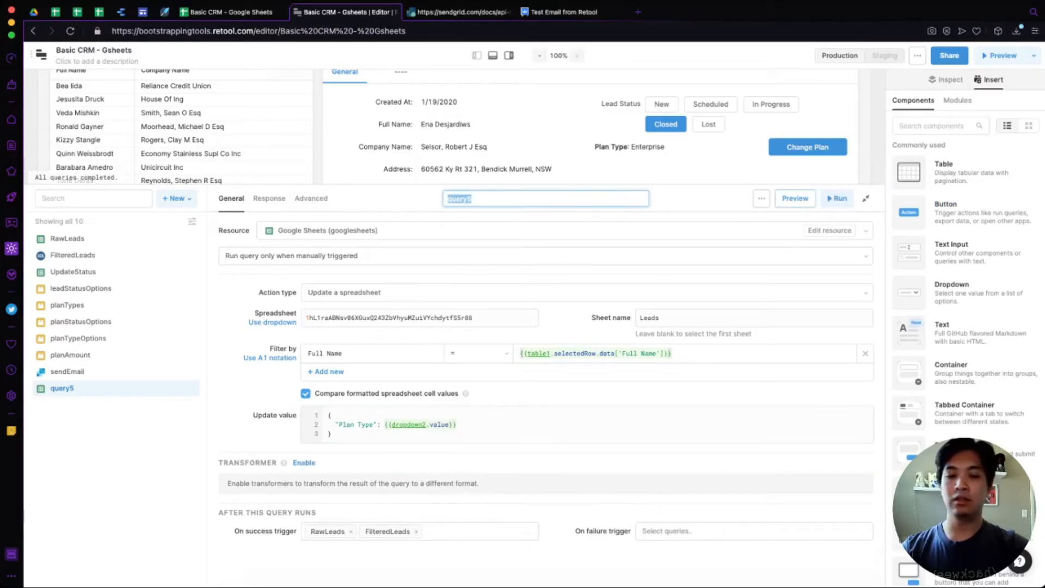
type("UpdateP")
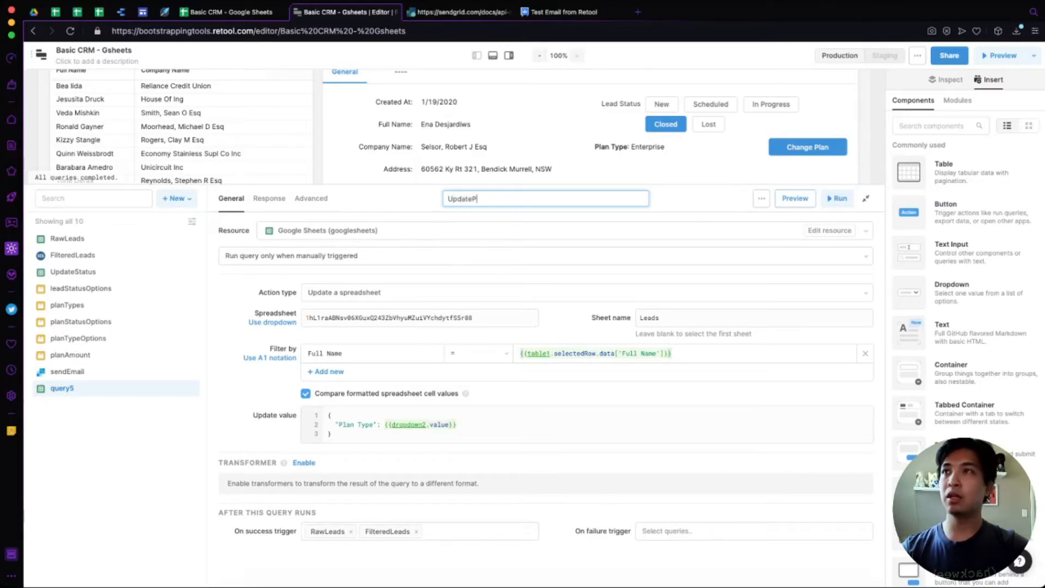
type("lanType")
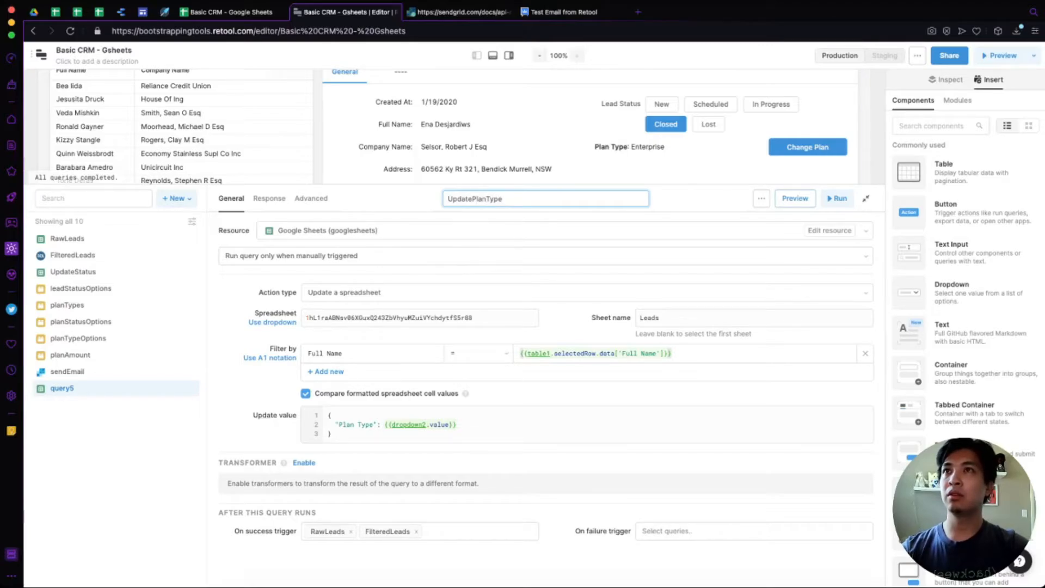
key("Return")
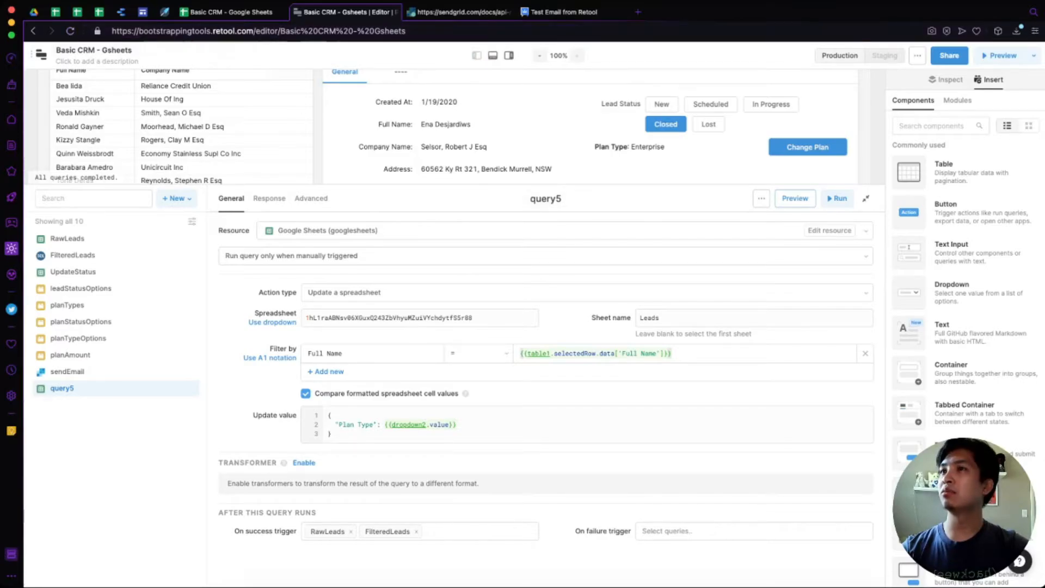
Reload the app, reopen query5 in the enlarged query editor and rename it UpdatePlanType
left_click(70, 31)
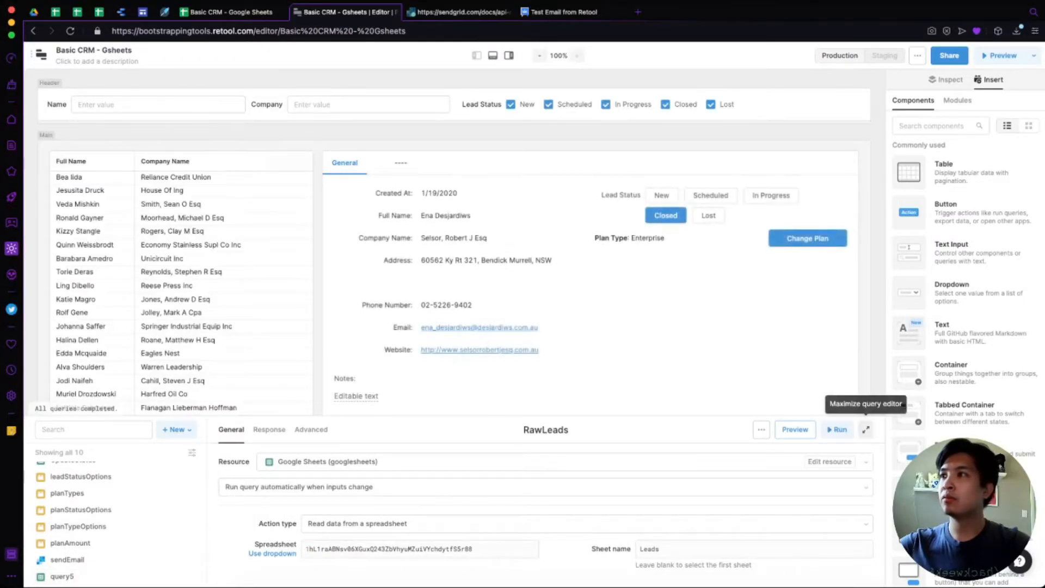
left_click(866, 429)
left_click(62, 389)
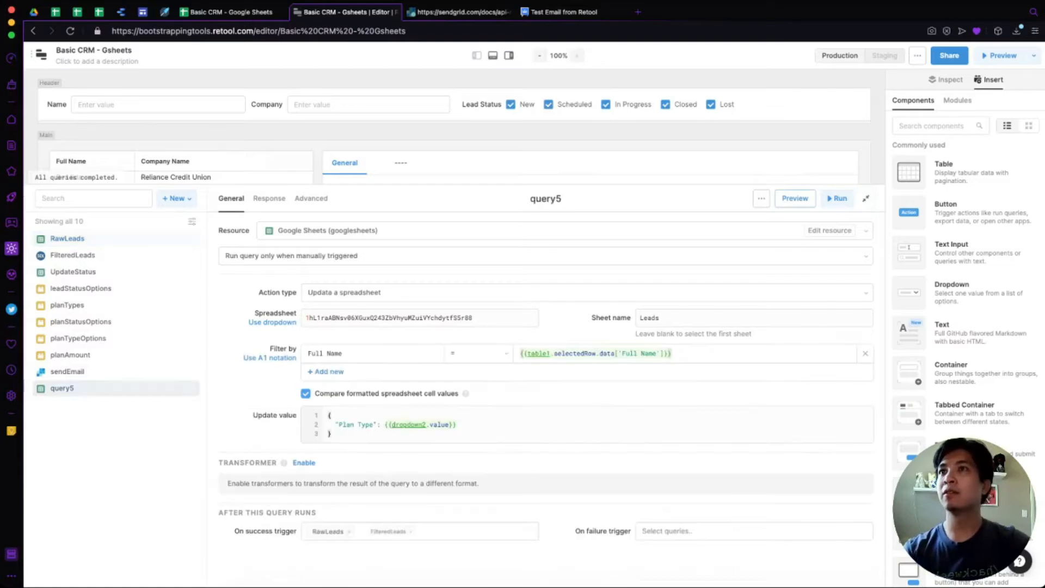
left_click(545, 199)
type("Upda")
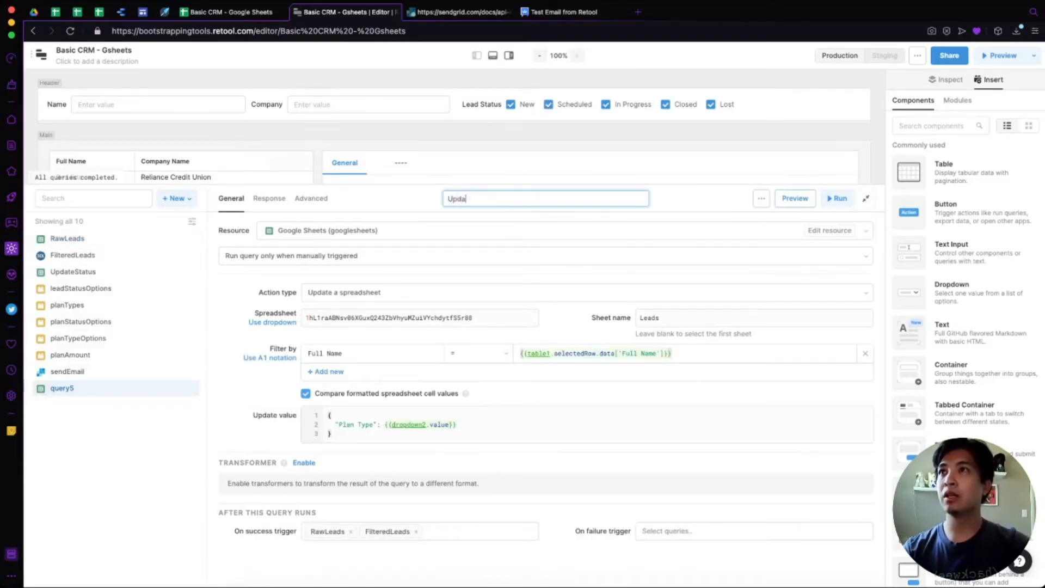
type("tePlanType")
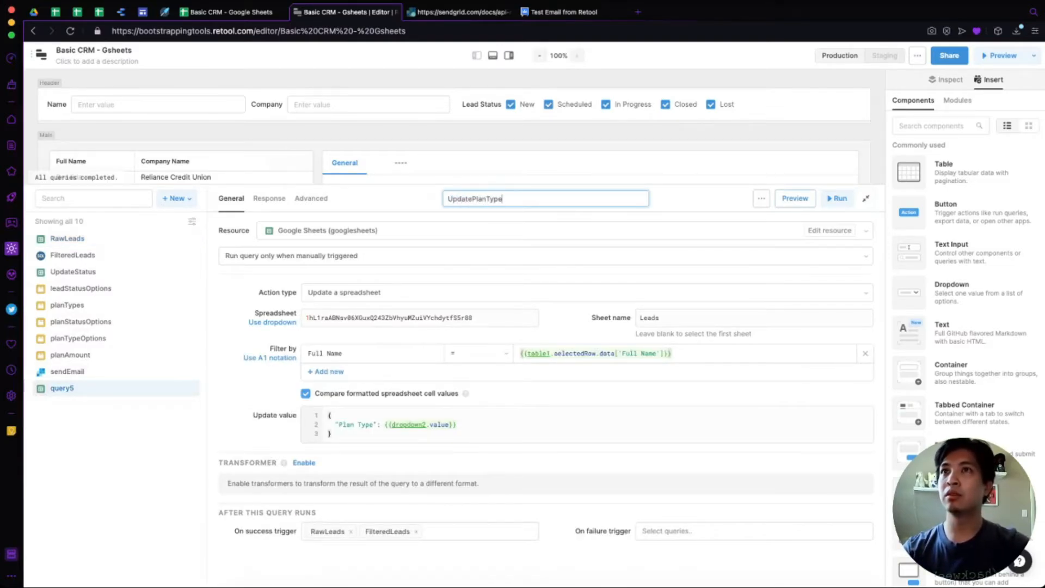
key("Return")
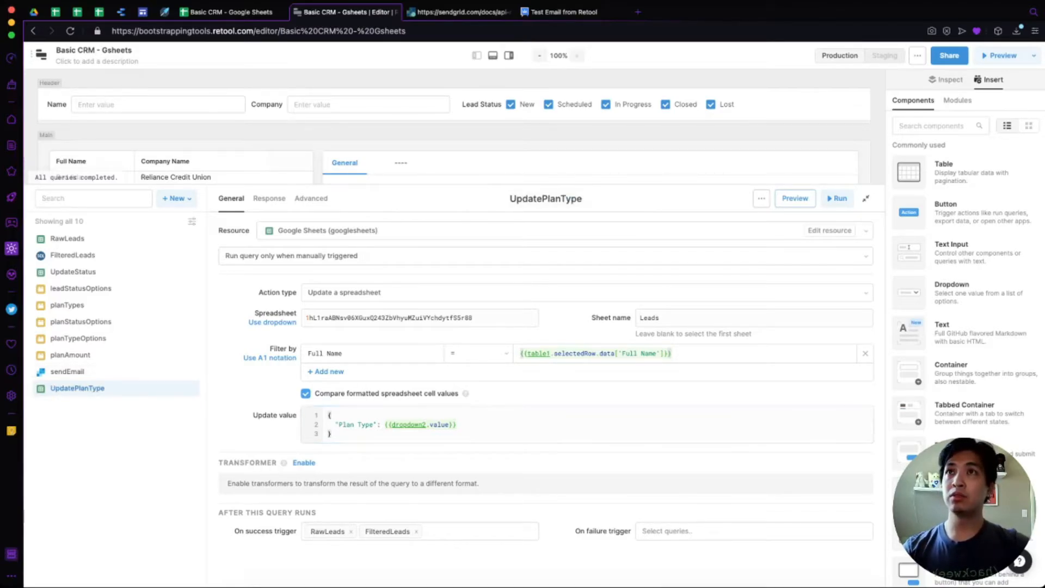
Rename the Plan Type dropdown in the Change Plan modal as selectPlanType
scroll(807, 169, "down", 3)
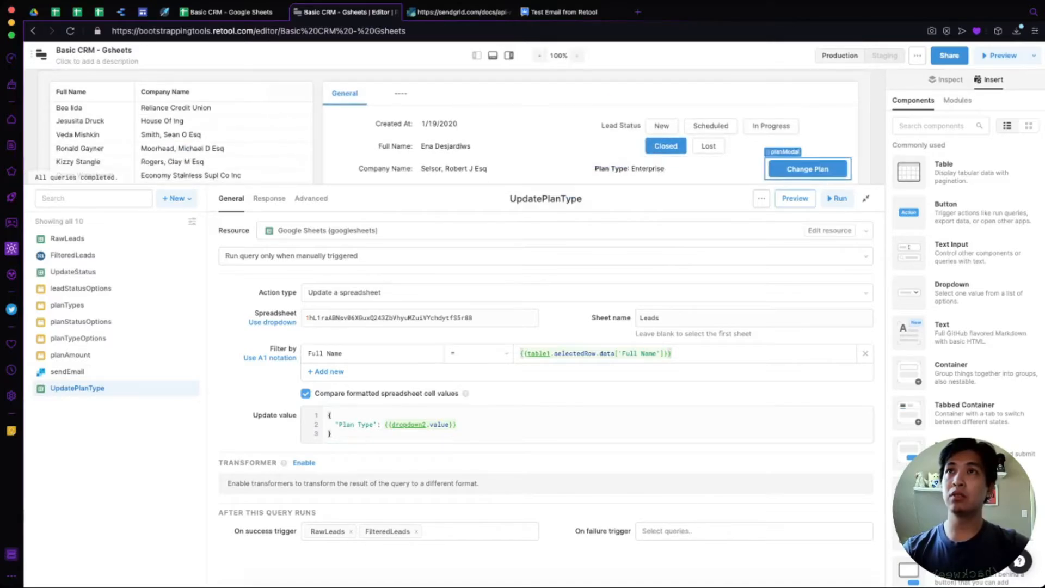
left_click(807, 169)
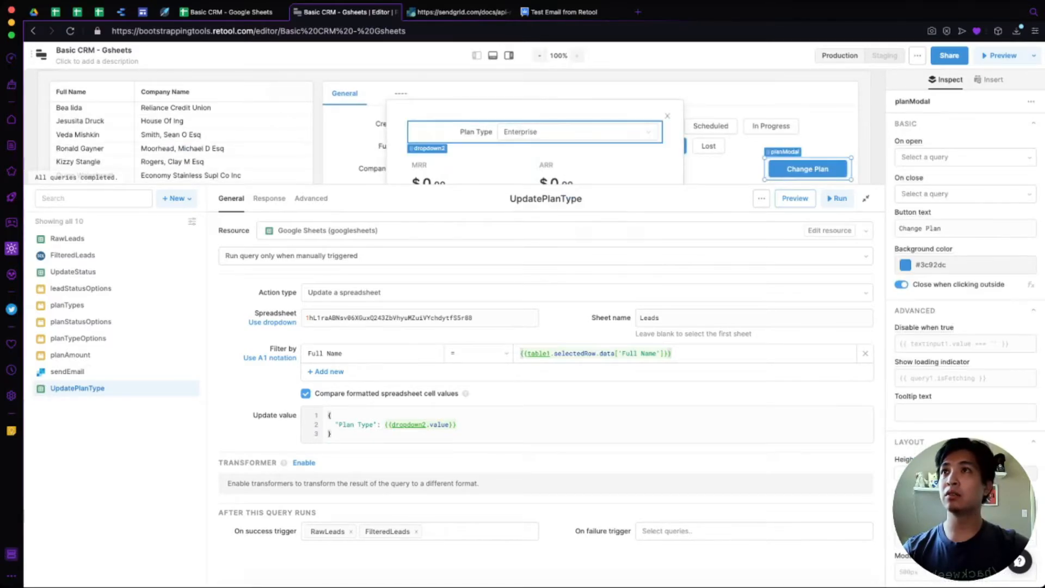
left_click(476, 132)
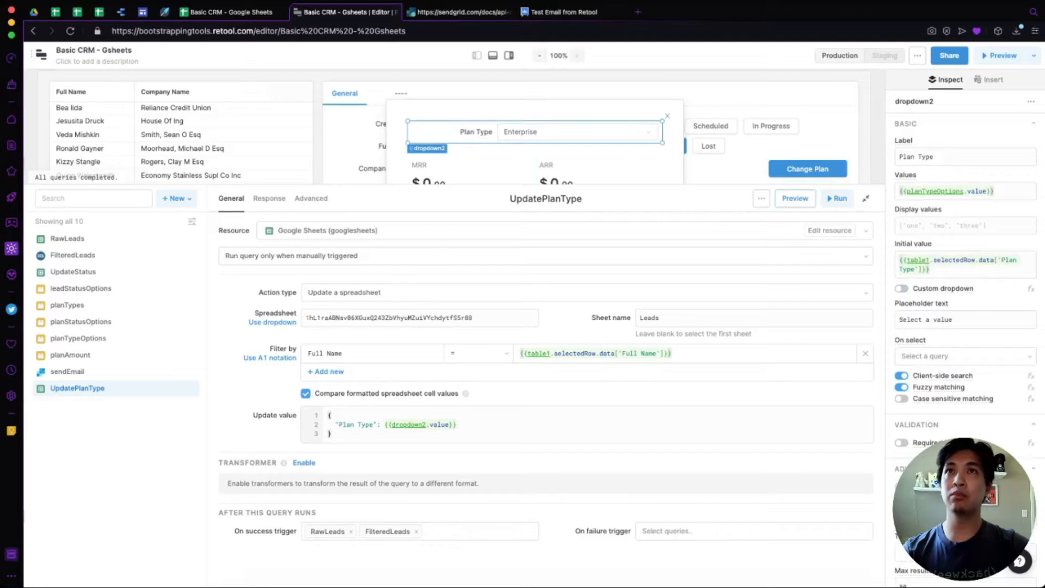
left_click(925, 101)
type("selec")
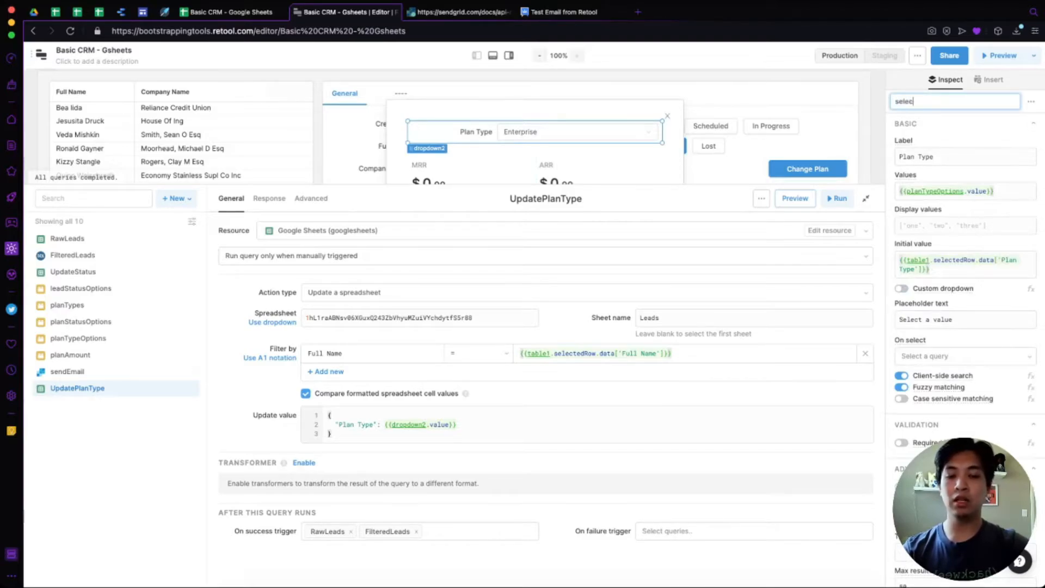
type("tPlanType")
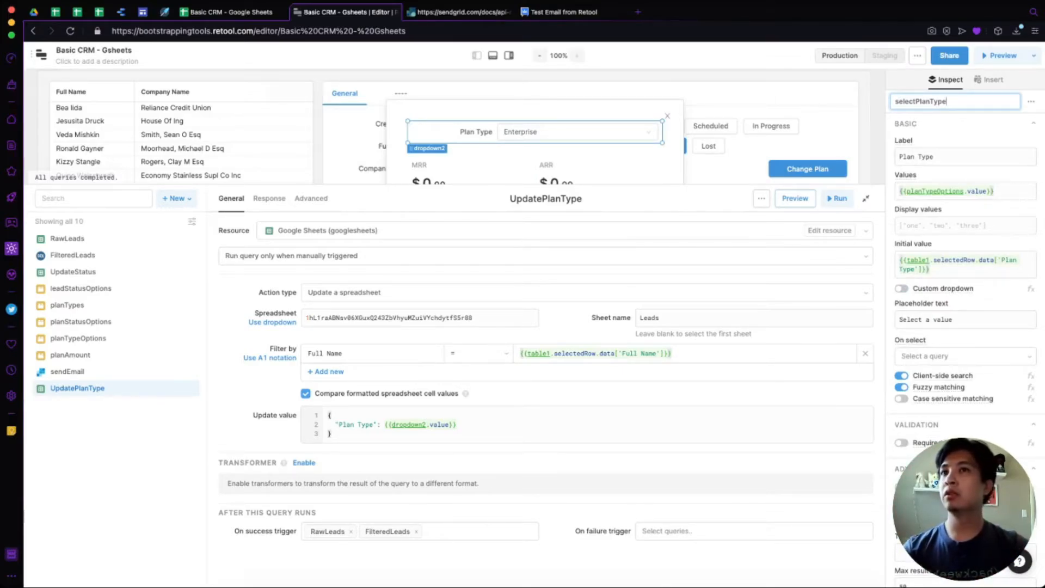
key("Return")
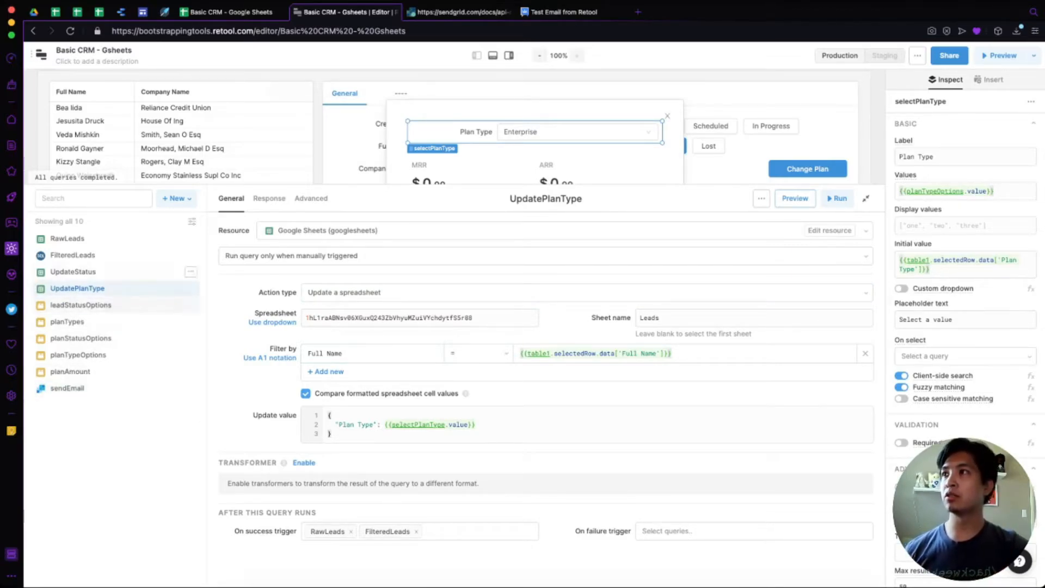
Change selectedPlan in the planAmount transformer to {{selectPlanType.value}} and save the transformer
left_click(71, 371)
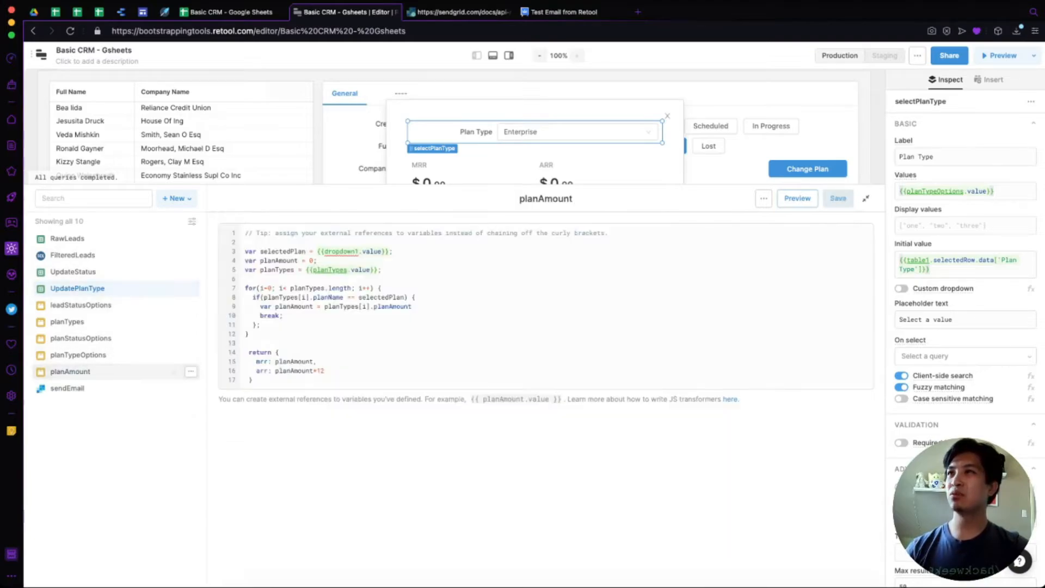
left_click(359, 251)
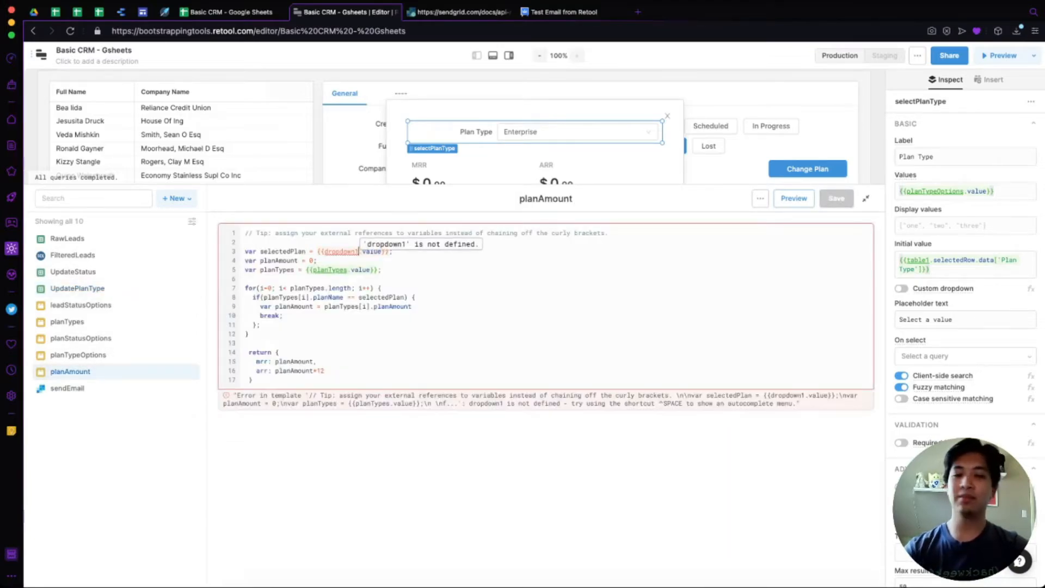
key("alt+BackSpace")
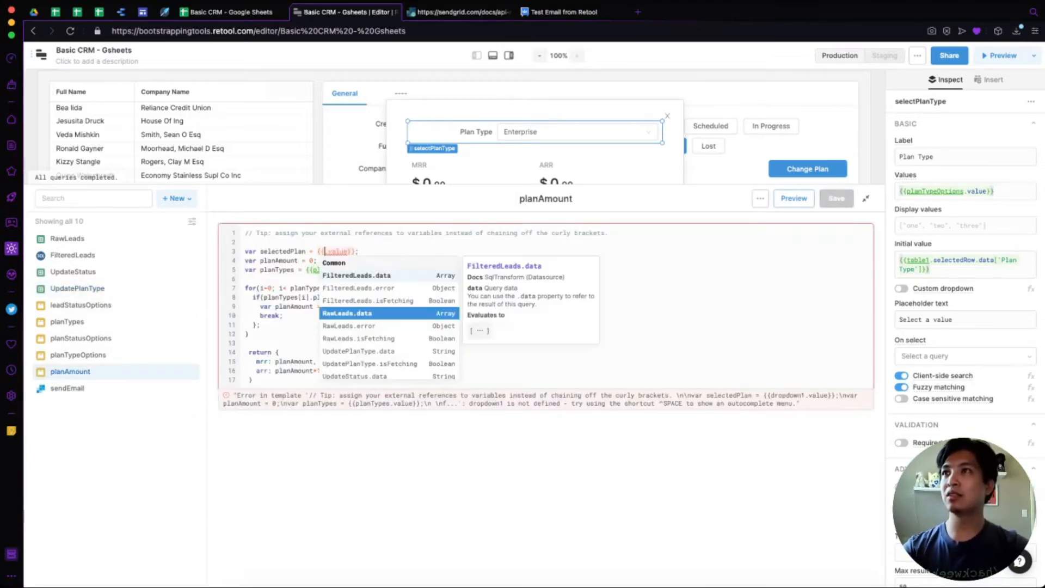
key("alt+Right")
key("alt+Right")
key("alt+BackSpace")
key("alt+BackSpace")
type("selec")
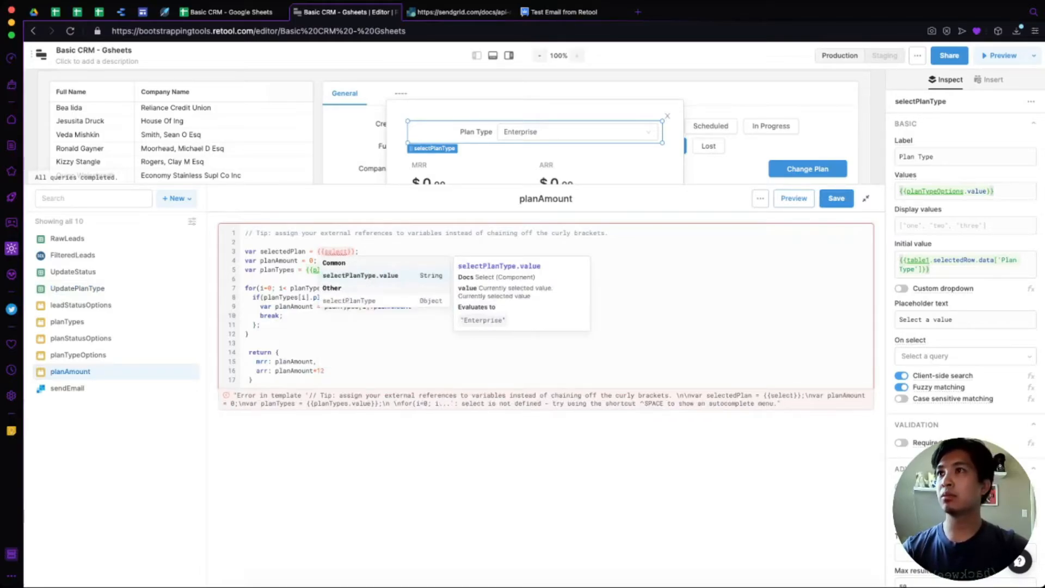
key("Return")
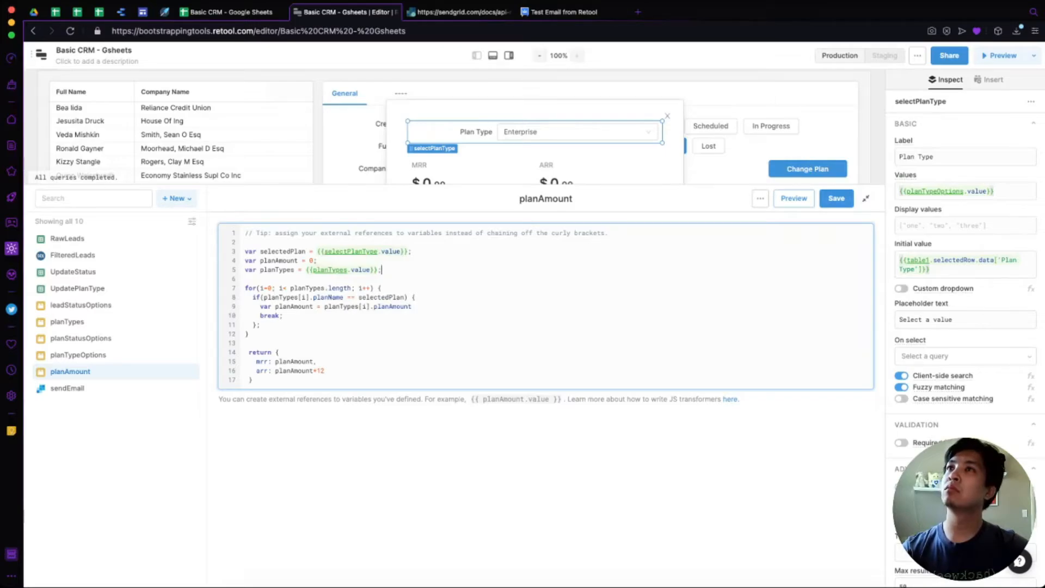
left_click(836, 198)
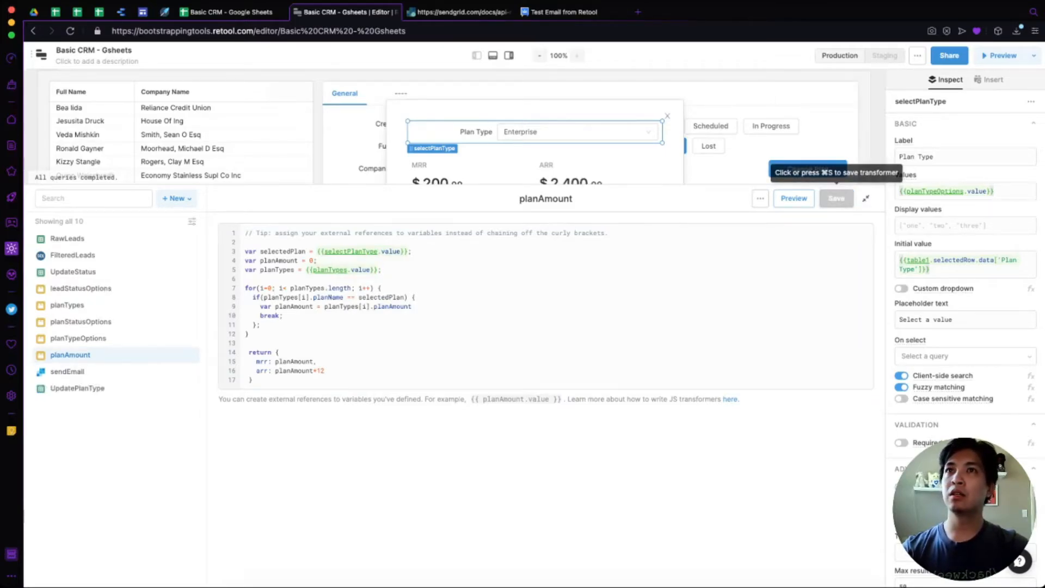
Shrink the query editor and rename the modal's Save Changes button as savePlanTypeChanges
left_click(865, 198)
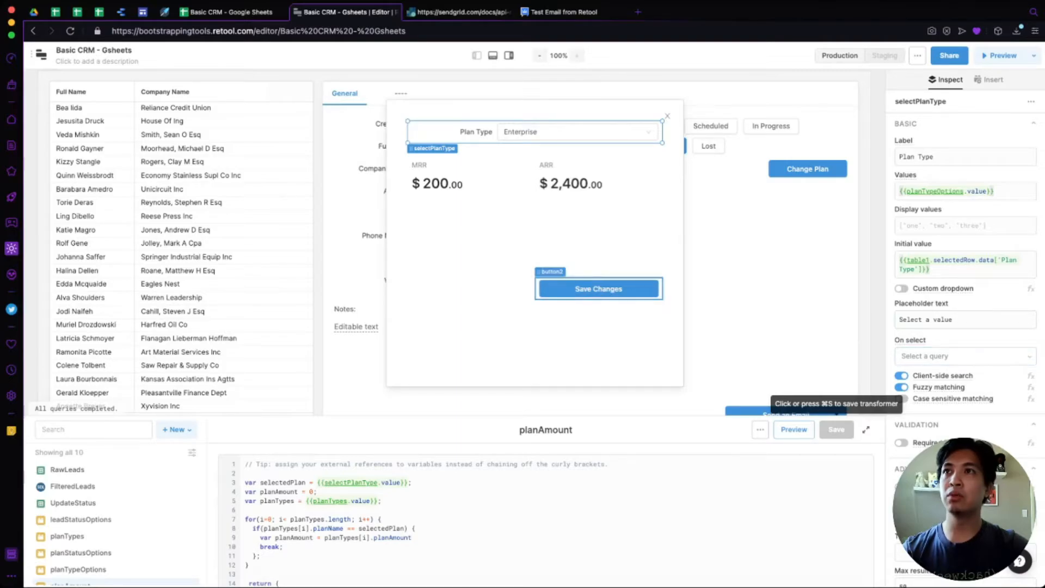
left_click(598, 289)
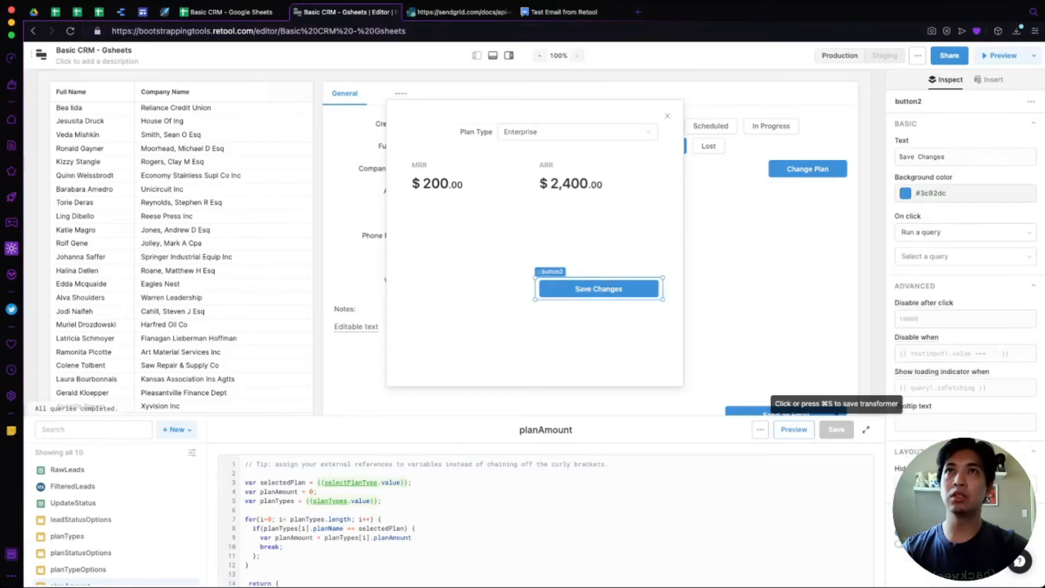
left_click(909, 102)
type("sa")
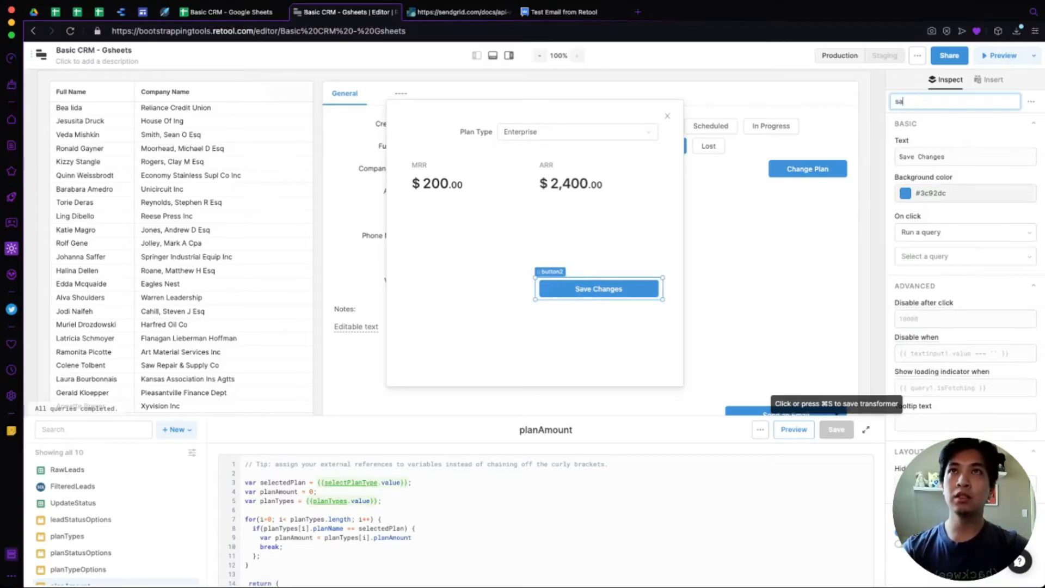
type("vePlanT")
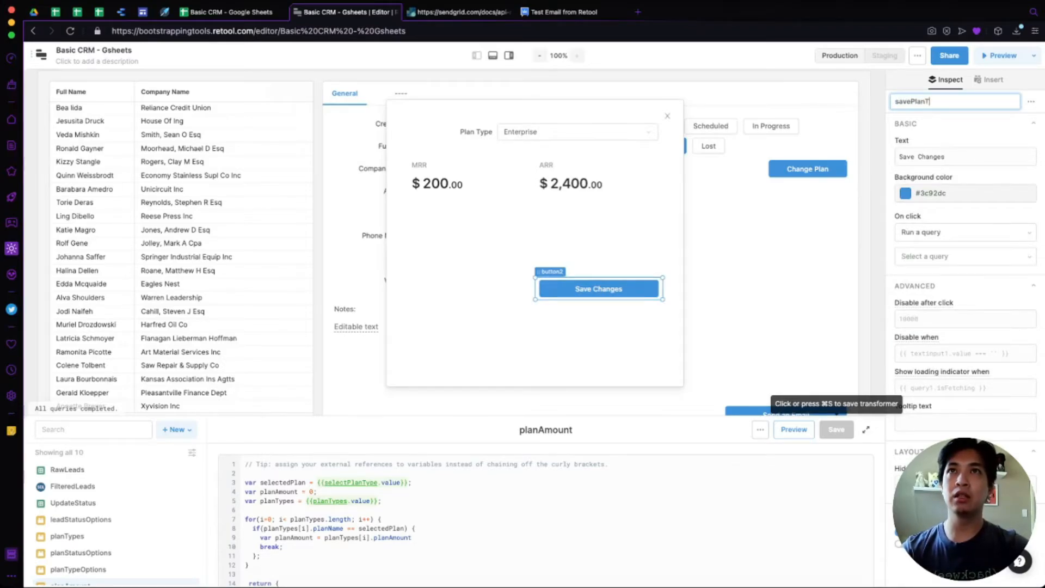
type("ypeChanges")
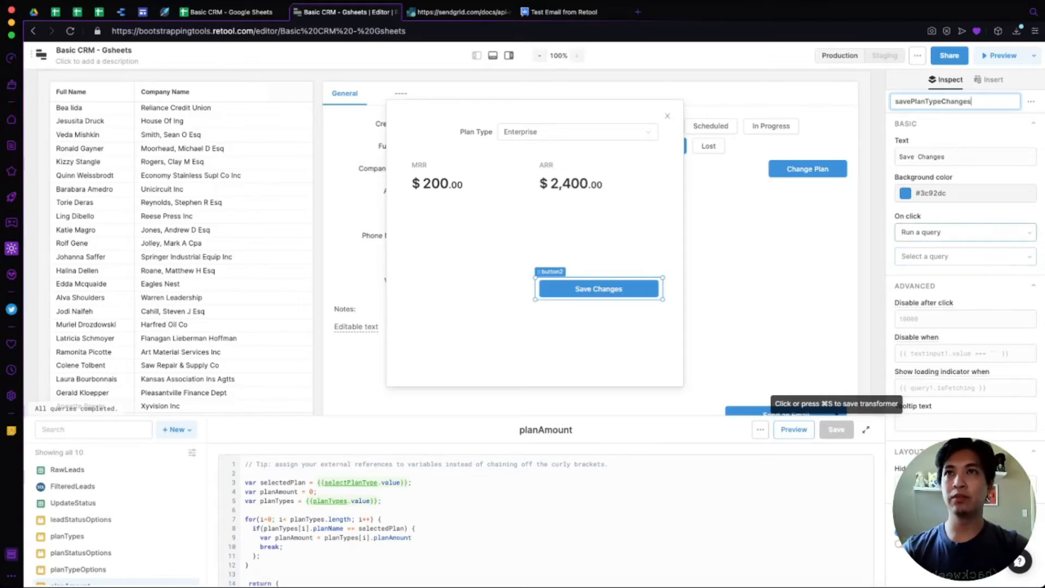
Make the Save Changes button run the UpdatePlanType query on click and close the Change Plan modal
left_click(963, 256)
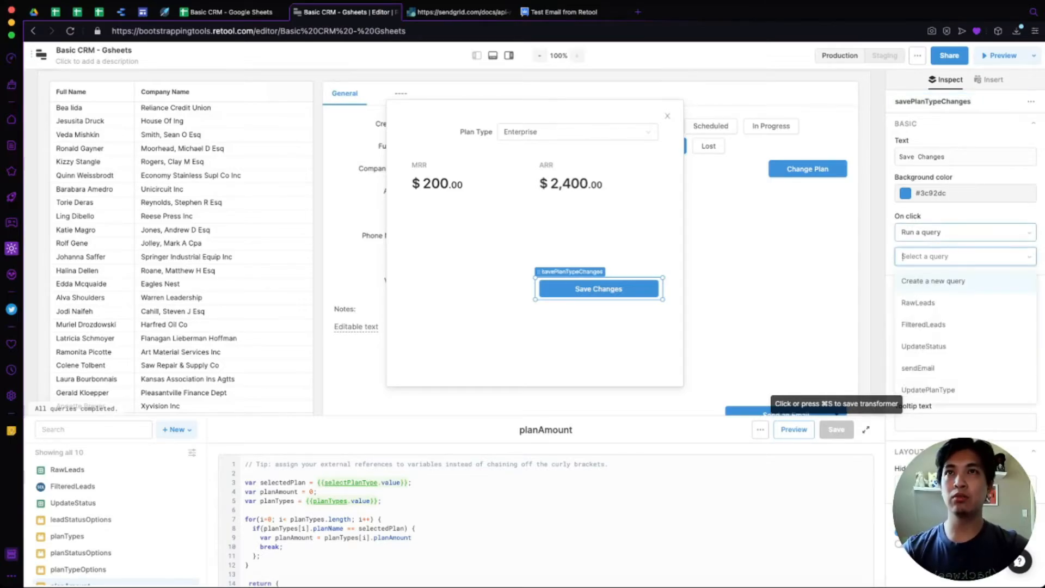
scroll(928, 354, "down", 1)
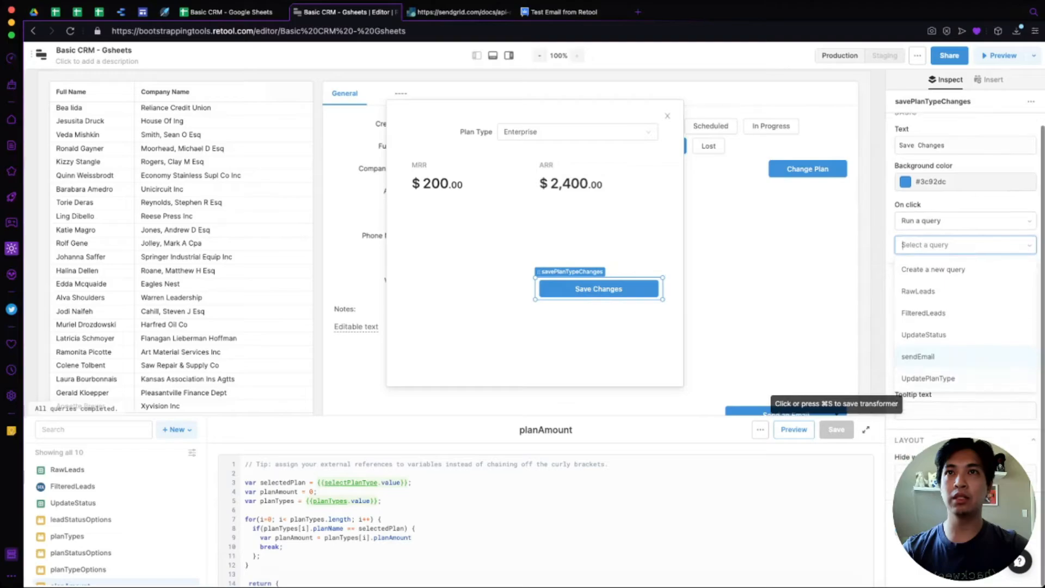
left_click(928, 378)
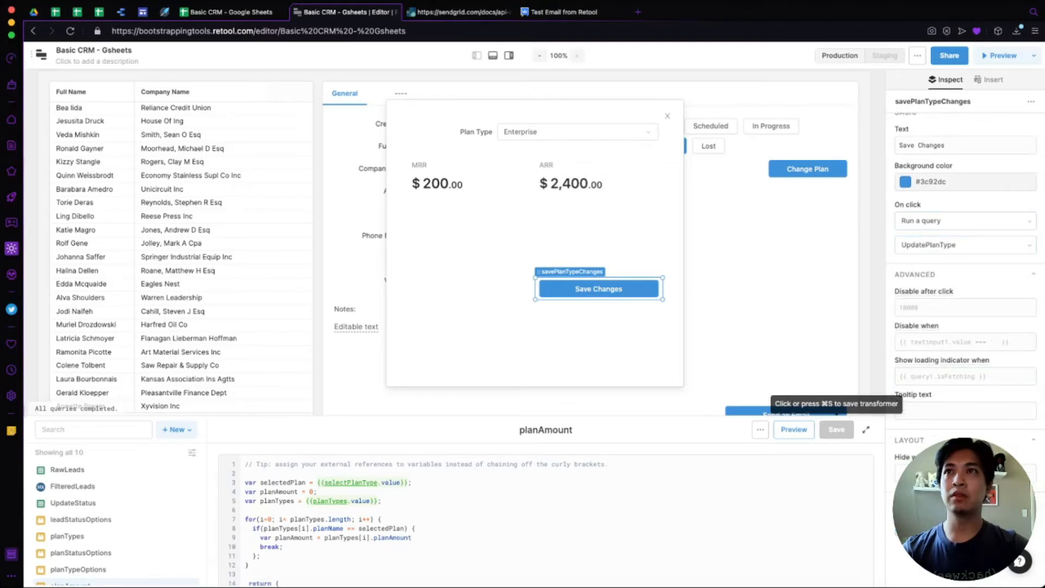
left_click(536, 228)
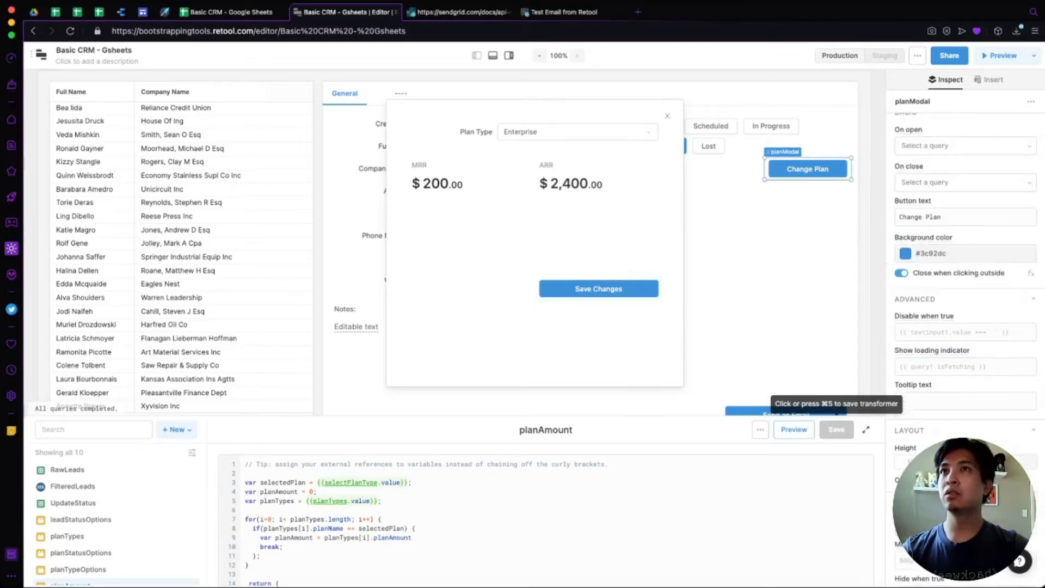
left_click(667, 116)
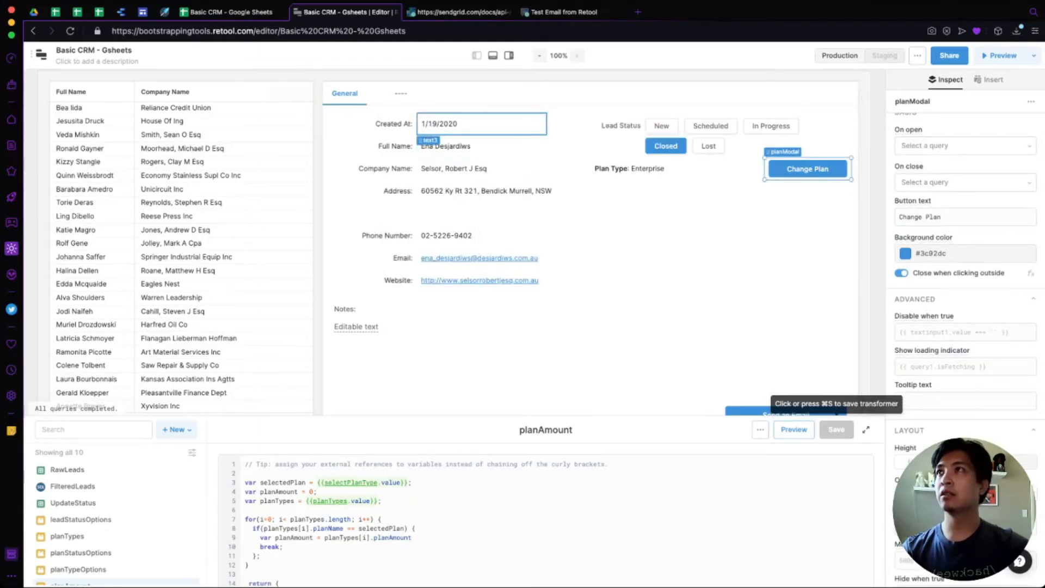
Switch to the Basic CRM spreadsheet in Google Sheets and examine the first lead's Plan Type in the Leads sheet
left_click(239, 12)
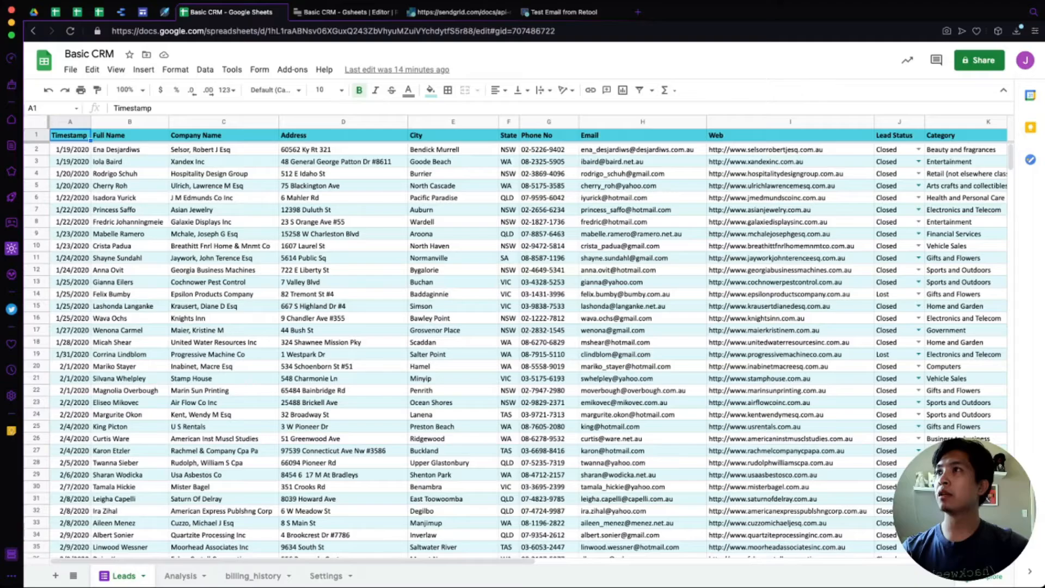
left_click(71, 150)
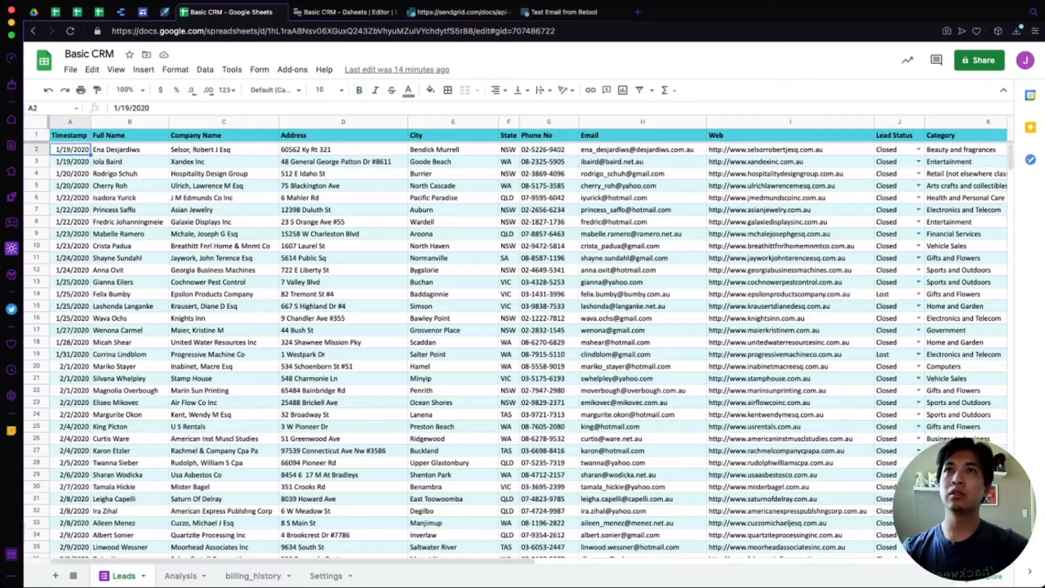
left_click(791, 135)
scroll(528, 343, "right", 10)
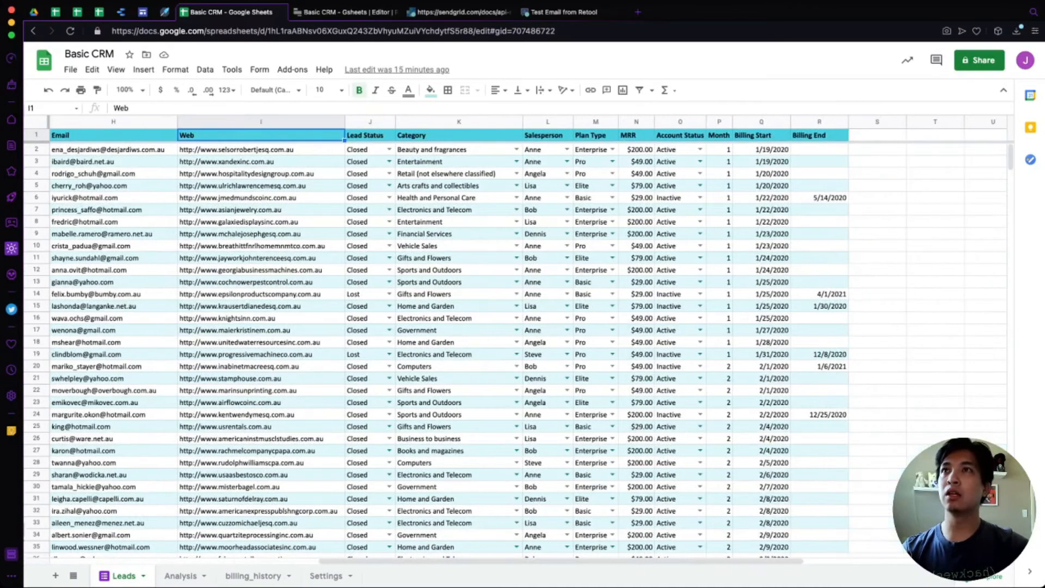
left_click(594, 149)
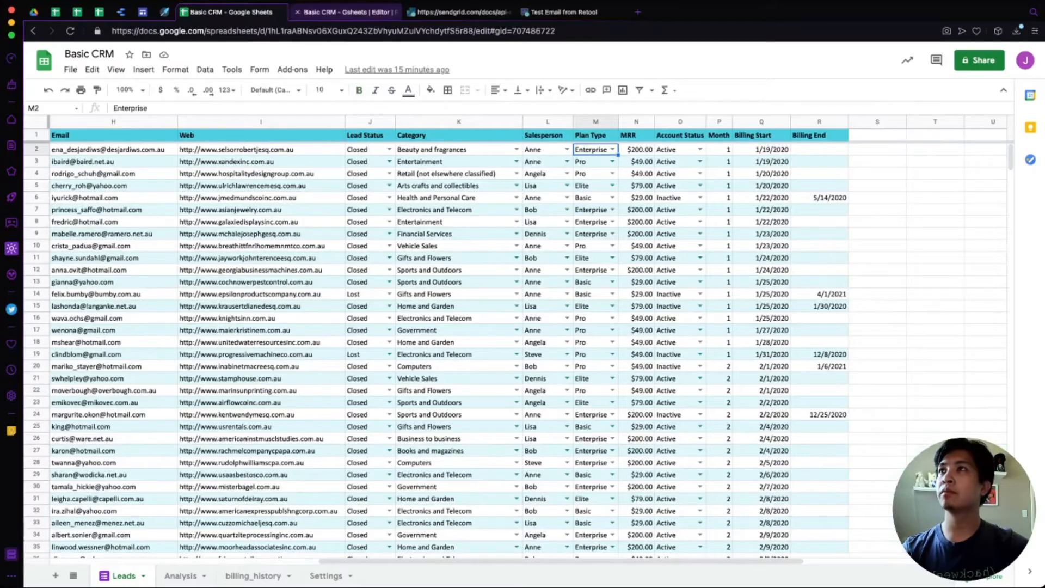
Back in the Retool app, change the selected lead's plan type to Elite, save the changes and check the Leads sheet
left_click(343, 11)
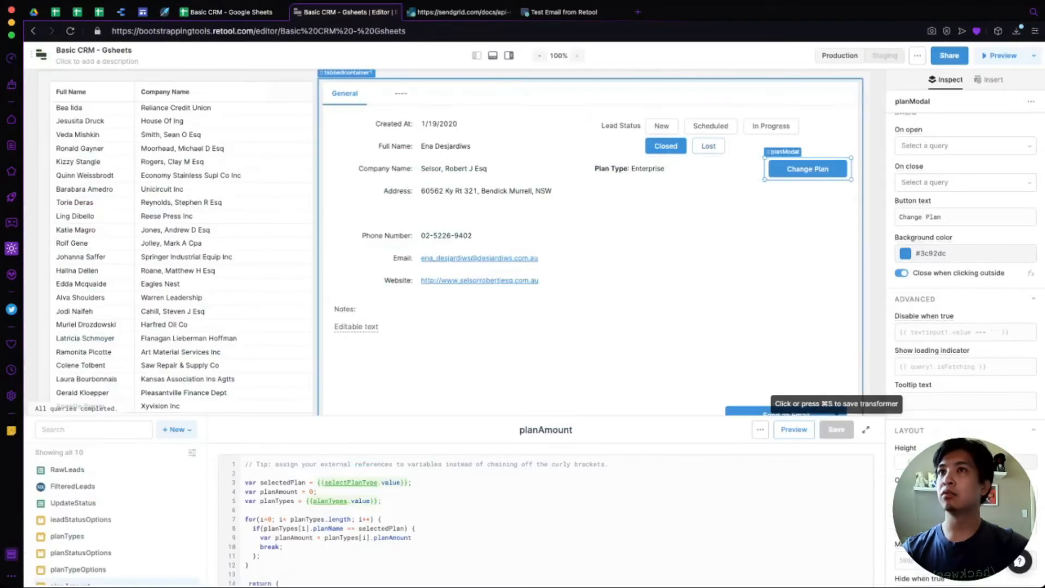
left_click(807, 169)
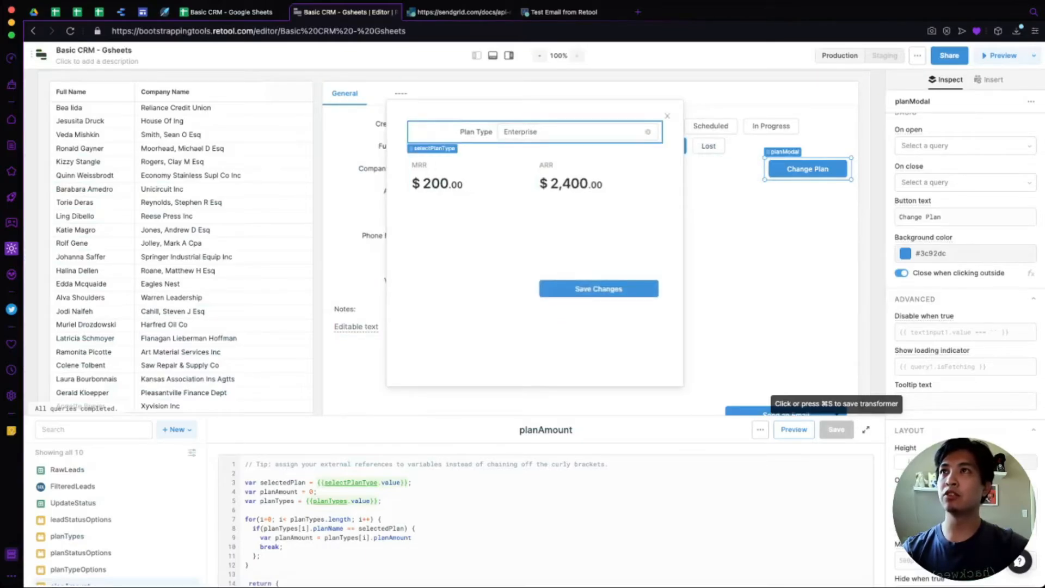
left_click(577, 132)
left_click(511, 189)
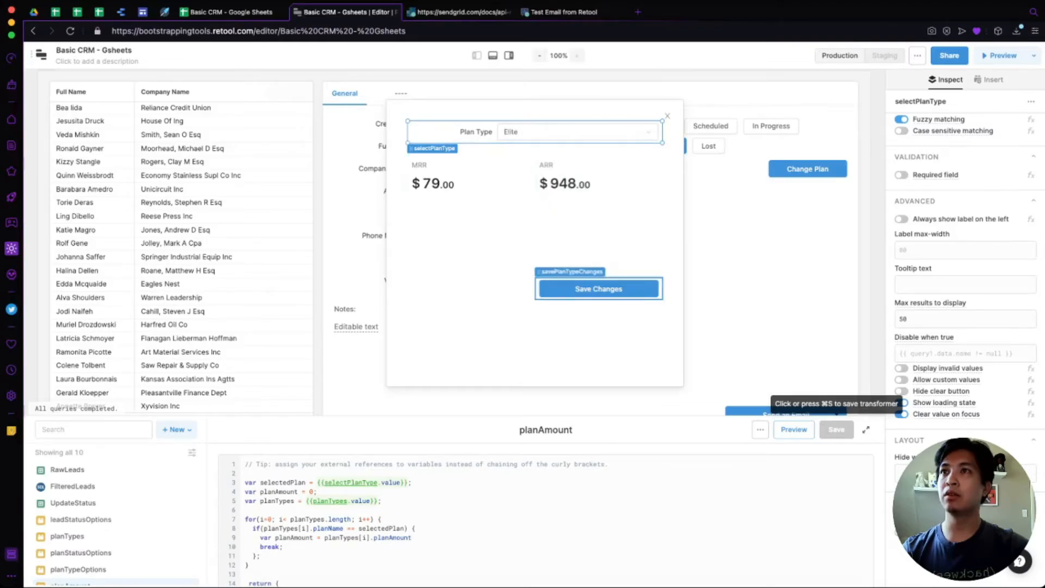
left_click(599, 289)
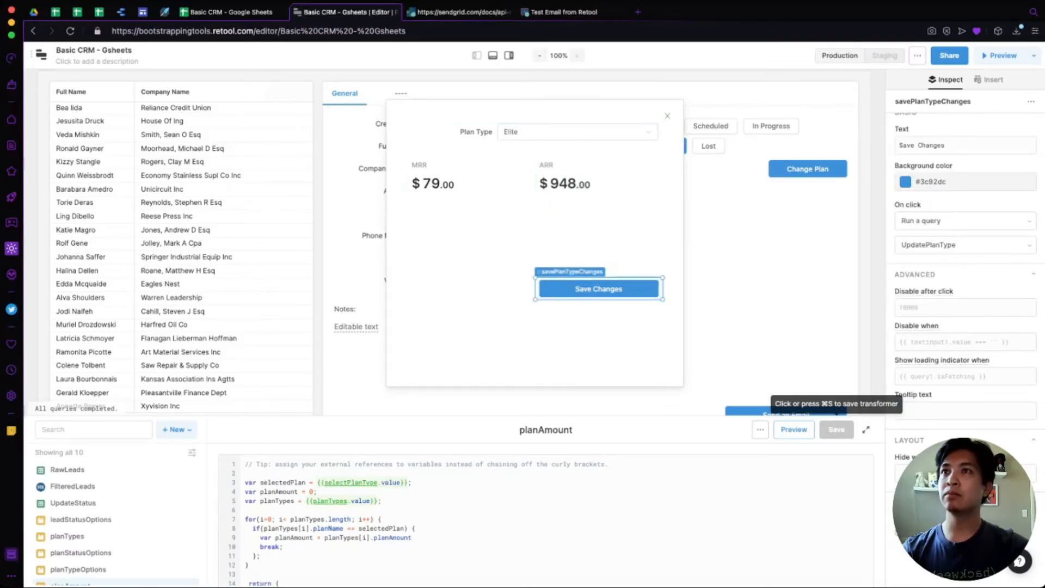
left_click(599, 289)
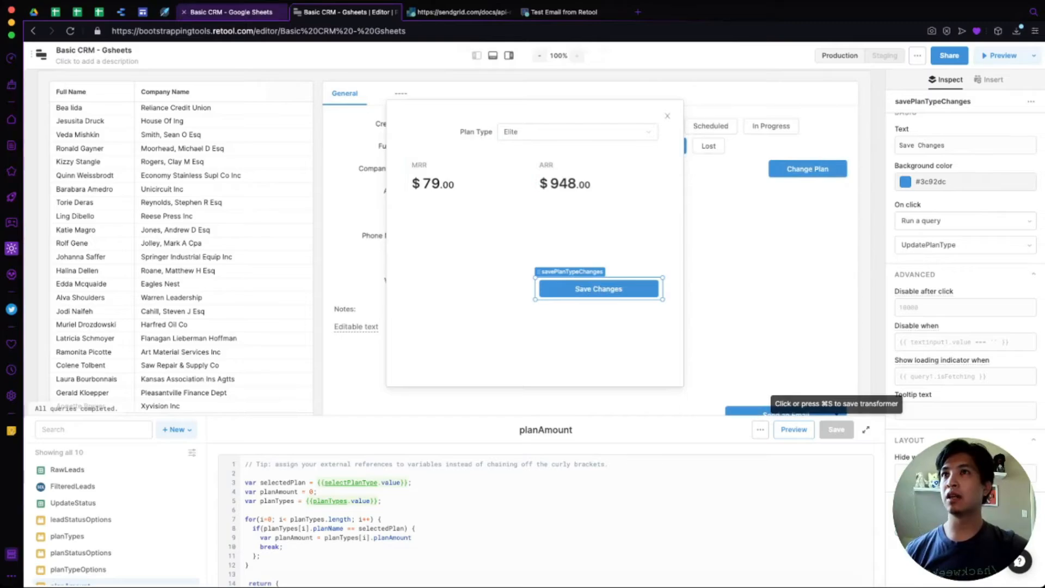
left_click(231, 12)
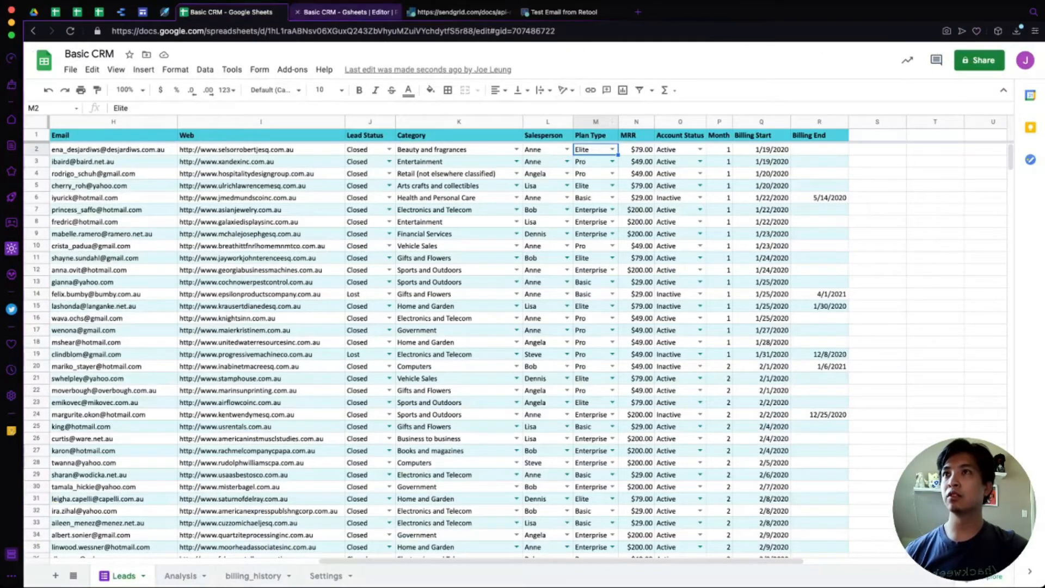
Return to the Retool app, set the selected lead's plan type to Enterprise and save the changes
left_click(343, 12)
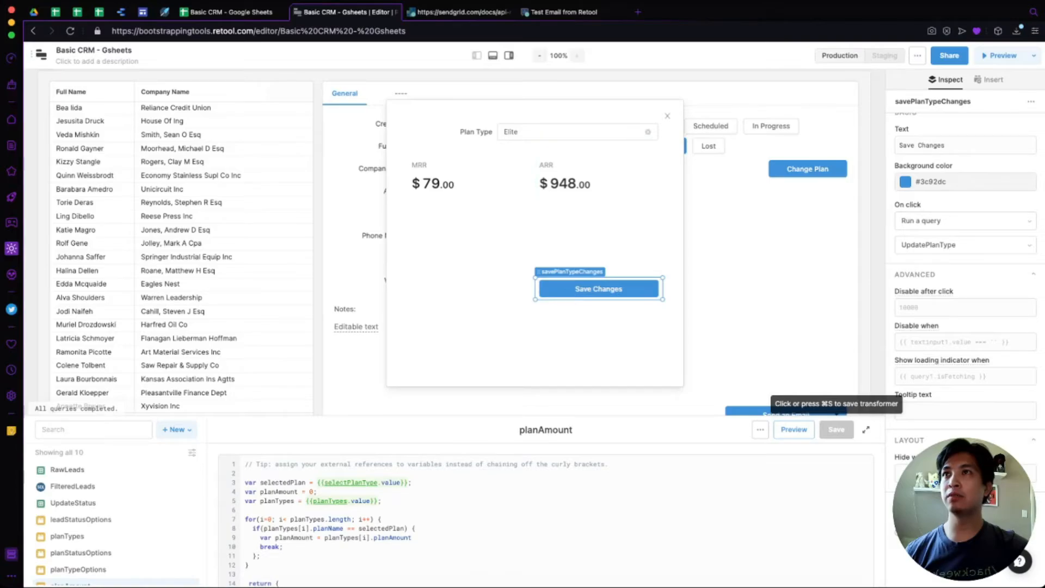
left_click(544, 131)
left_click(519, 209)
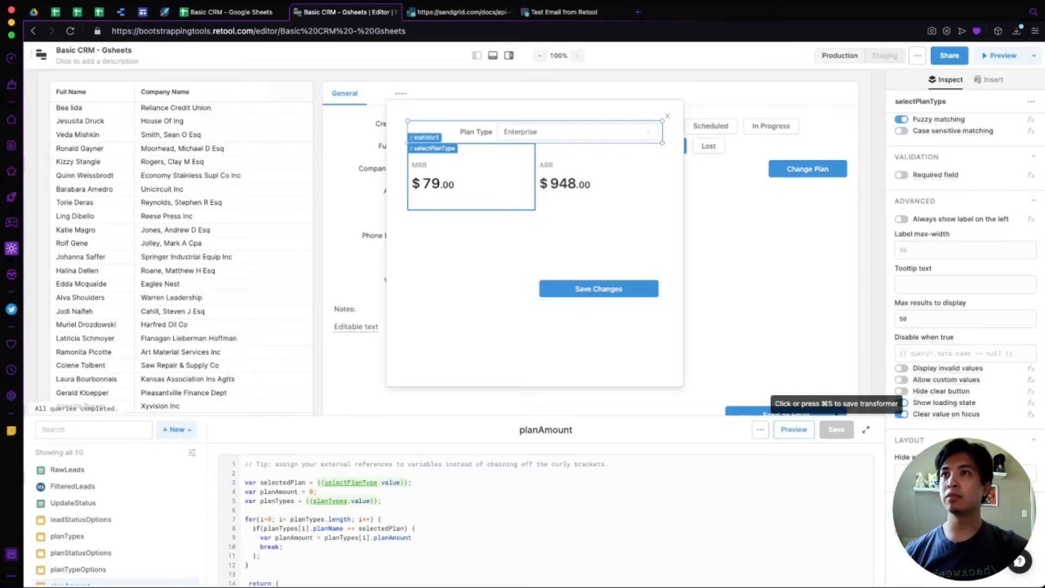
left_click(599, 289)
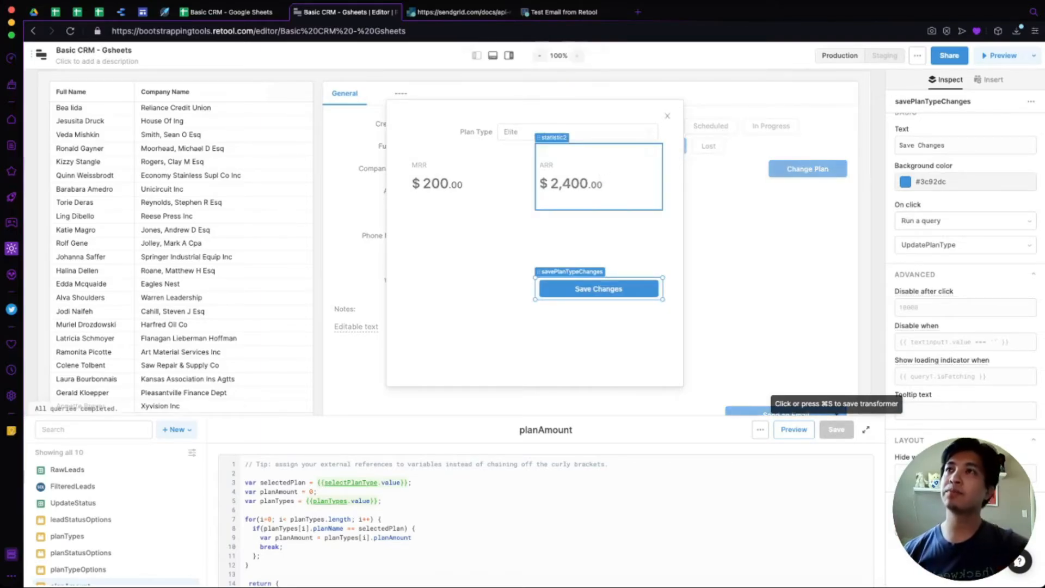
Check the first lead's Plan Type in the Leads sheet, and return to the Retool app to close the Change Plan modal
left_click(231, 12)
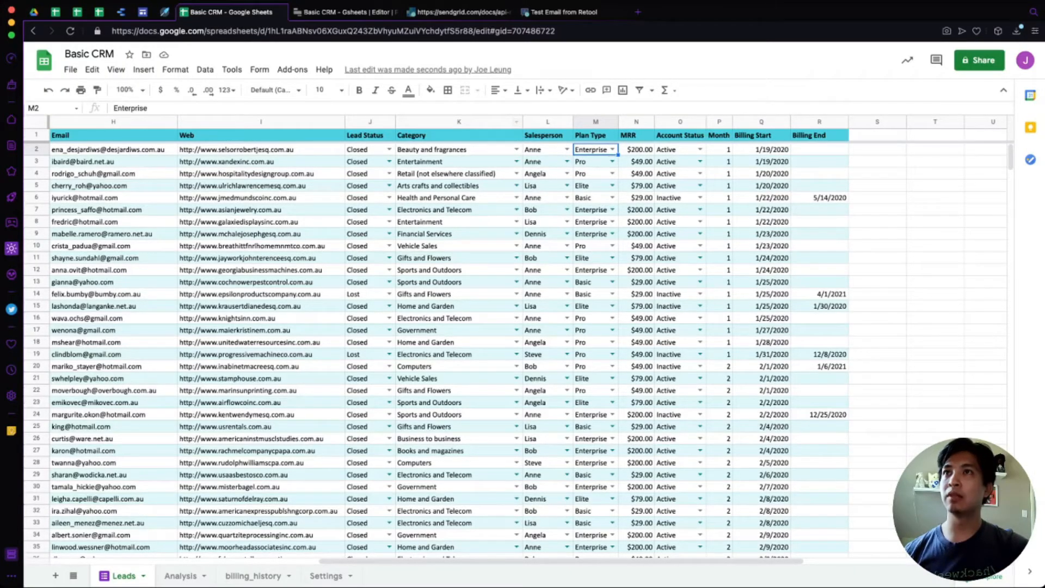
left_click(354, 12)
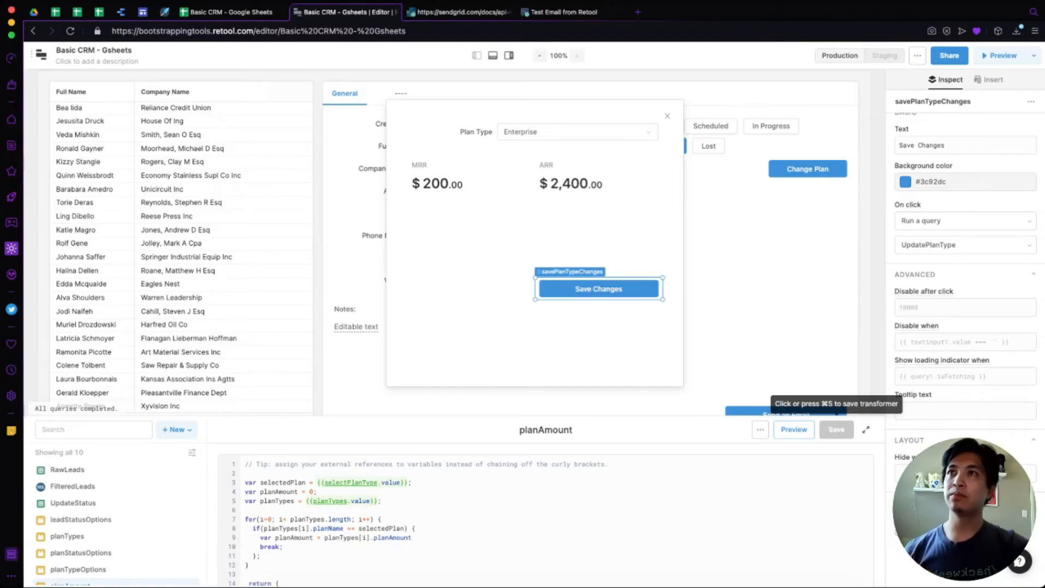
left_click(667, 116)
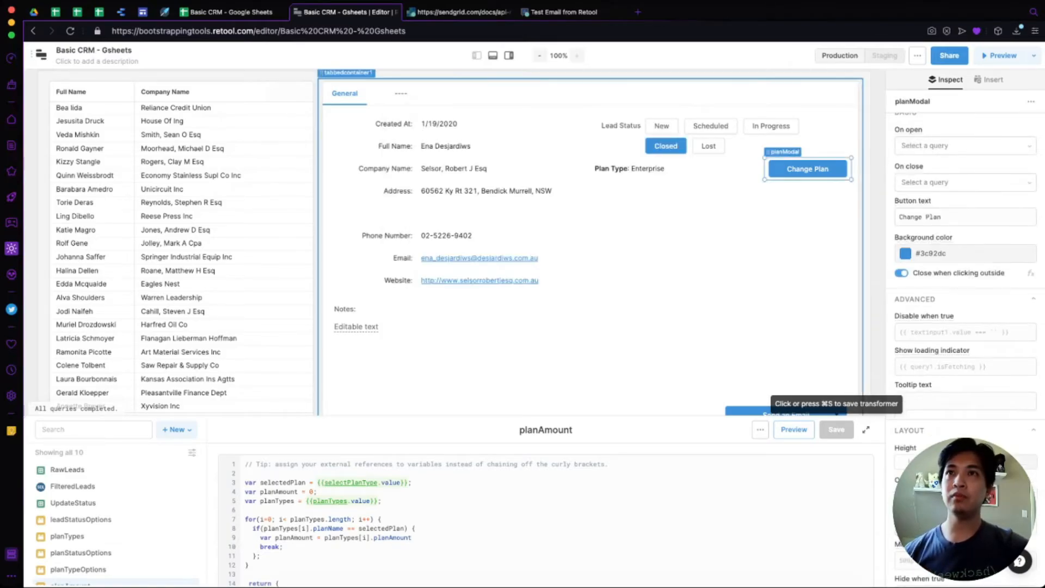
scroll(599, 242, "down", 3)
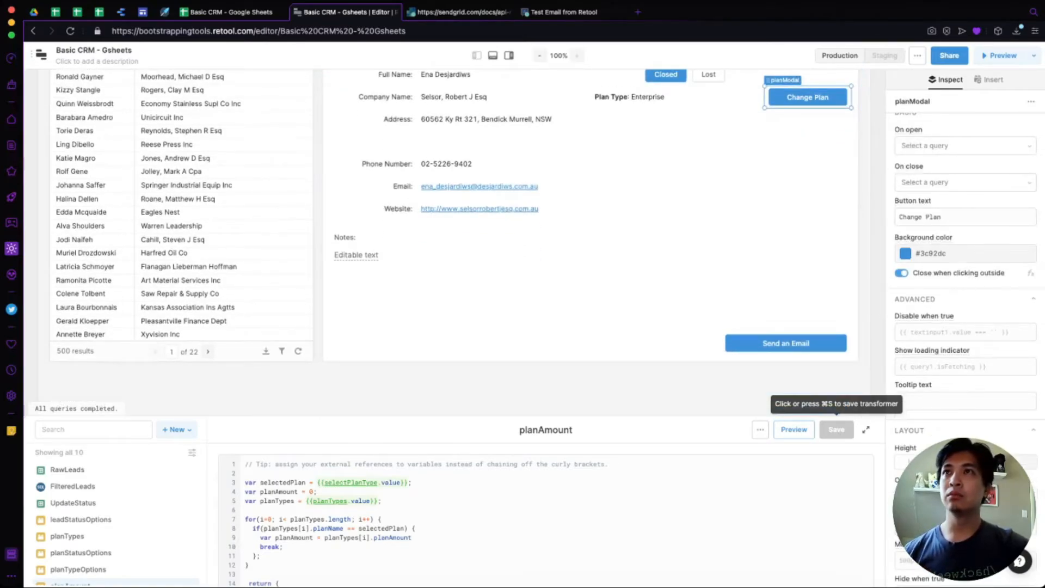
left_click(807, 98)
left_click(786, 343)
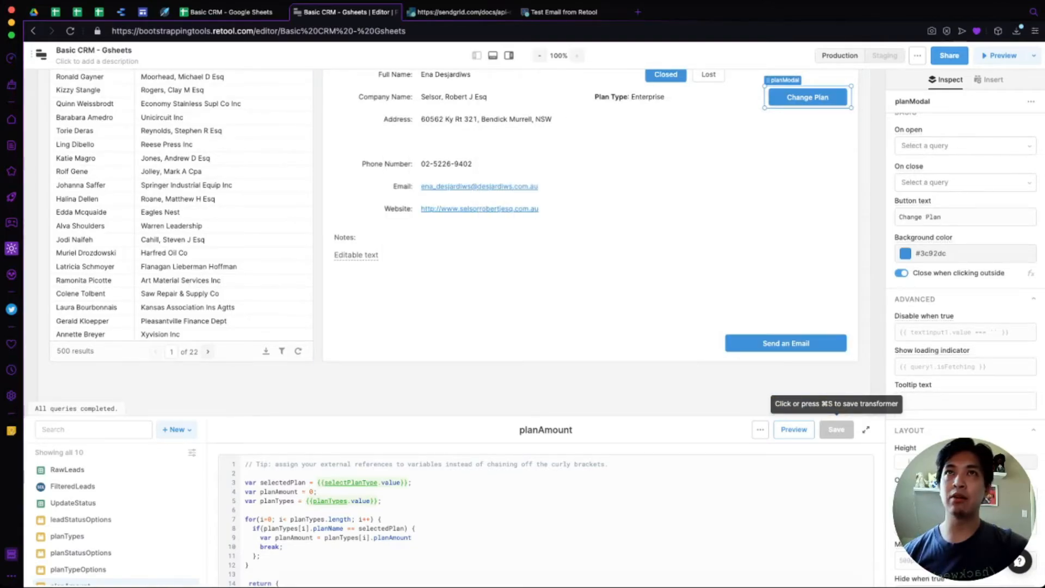
left_click(493, 55)
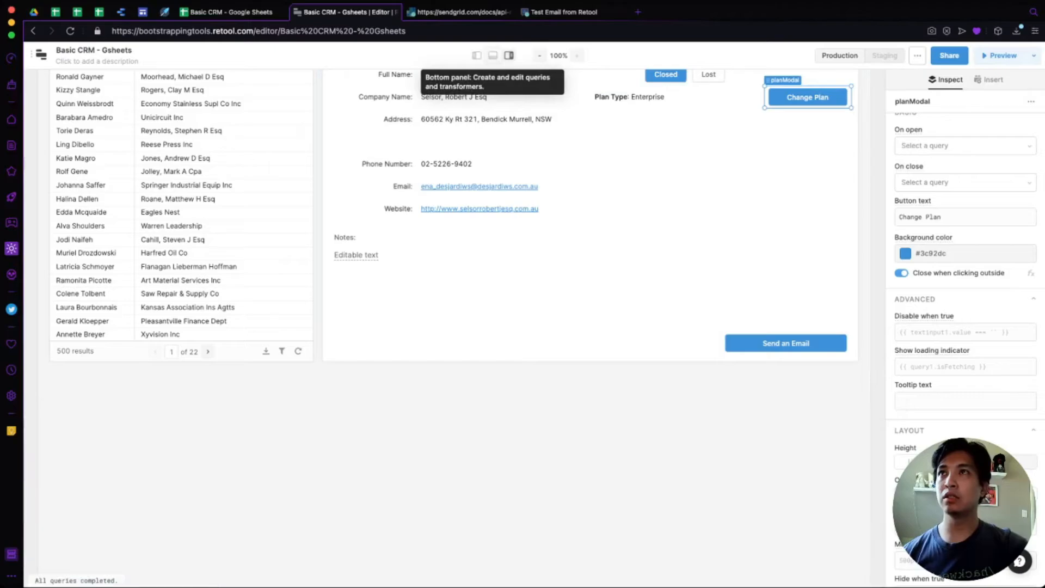
left_click(509, 55)
left_click(492, 55)
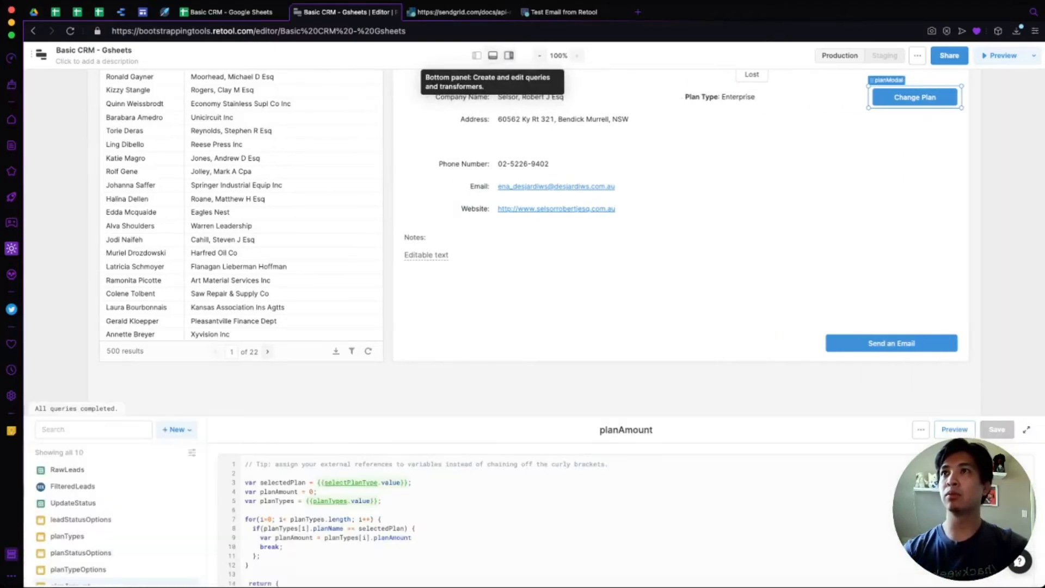
left_click(509, 55)
scroll(503, 208, "down", 2)
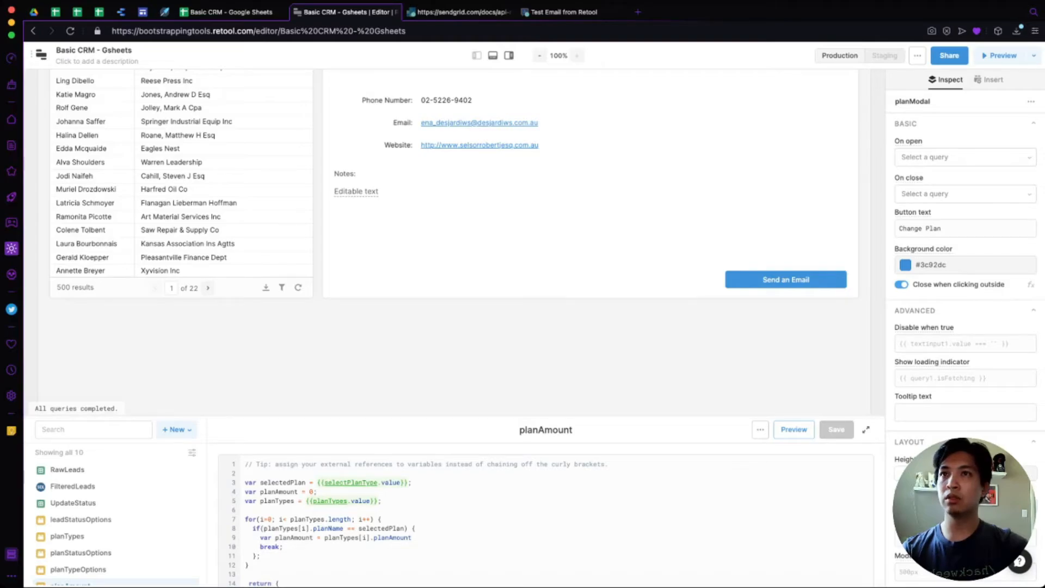
Open the Send an Email modal and rename its text editor component to emailBody
left_click(866, 430)
scroll(593, 126, "down", 3)
scroll(594, 125, "down", 1)
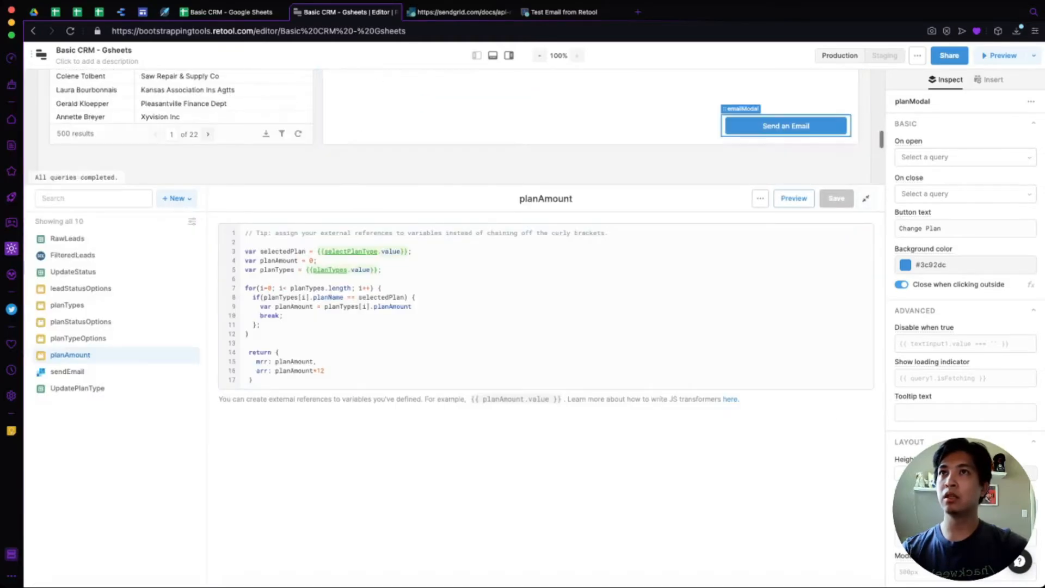
left_click(786, 126)
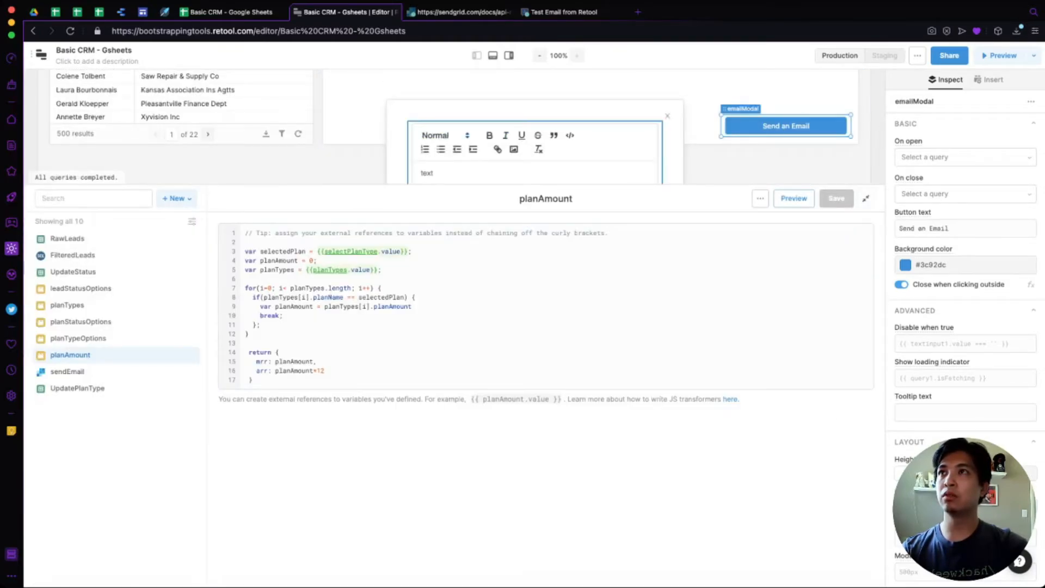
left_click(550, 163)
left_click(918, 102)
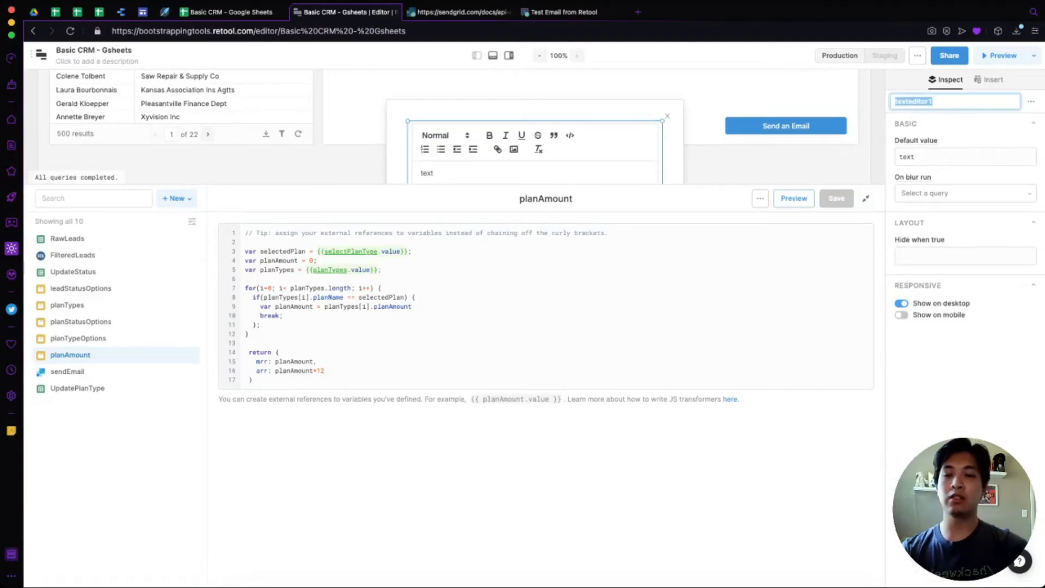
type("emailBody")
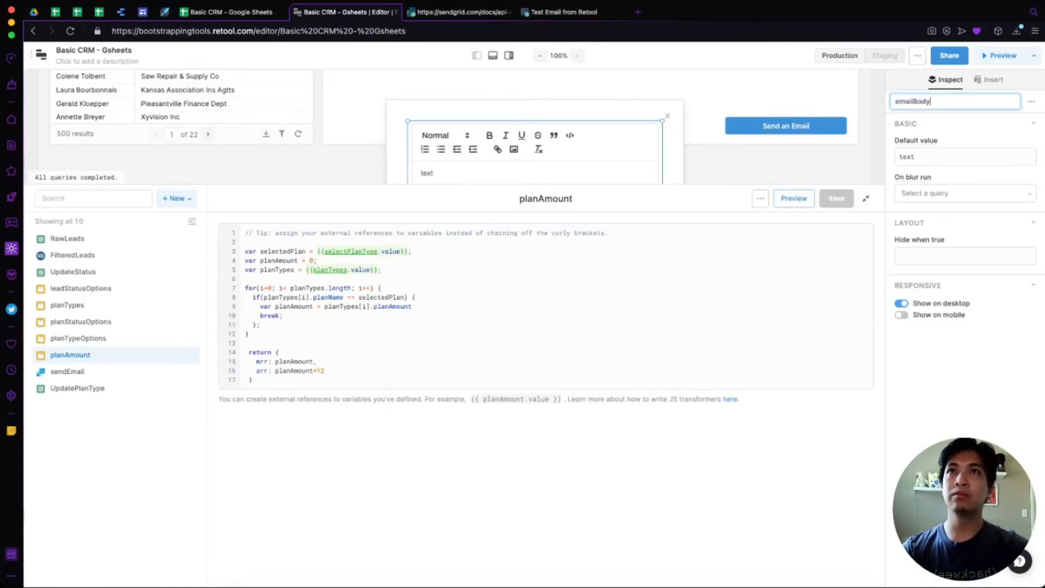
key("Return")
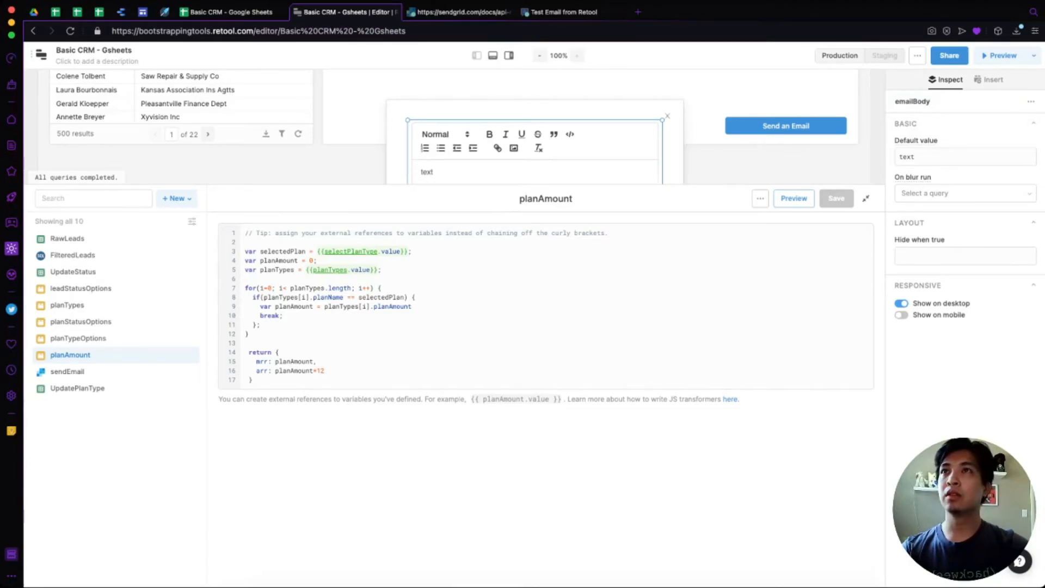
Set the text of the Send an Email modal's Submit button to "Send Email" and close the modal
left_click(786, 126)
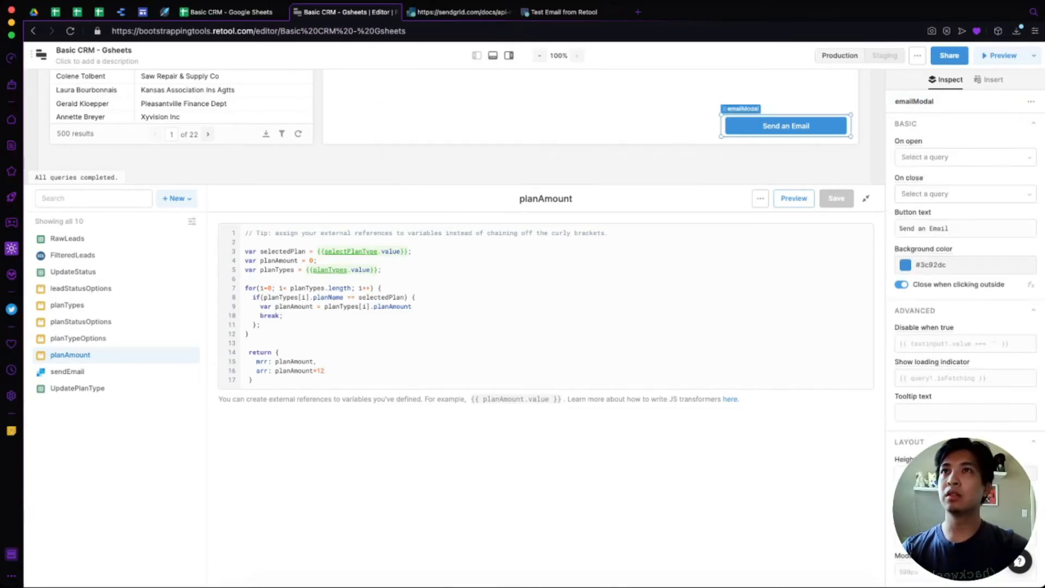
left_click(865, 198)
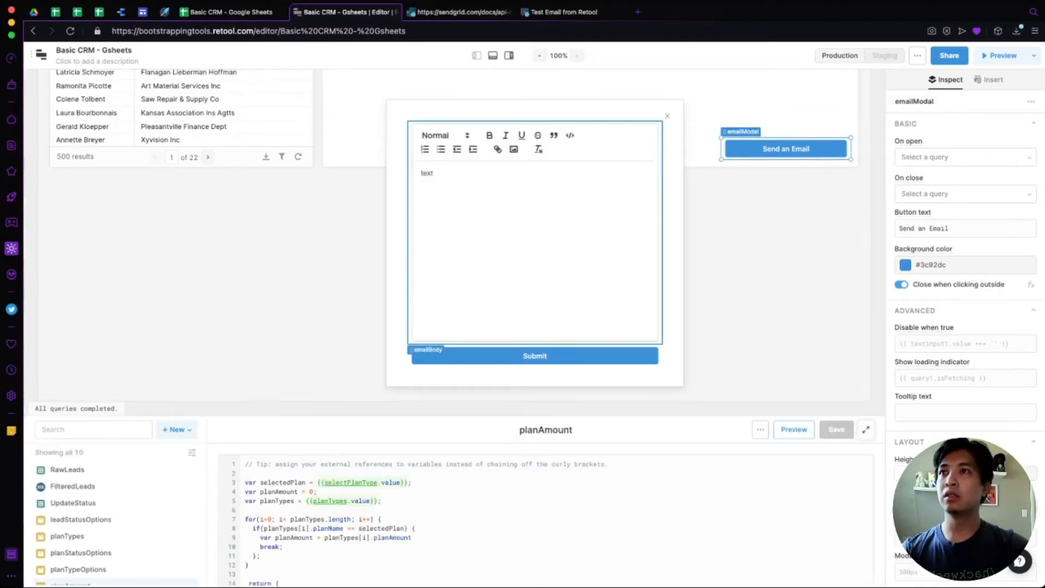
left_click(535, 356)
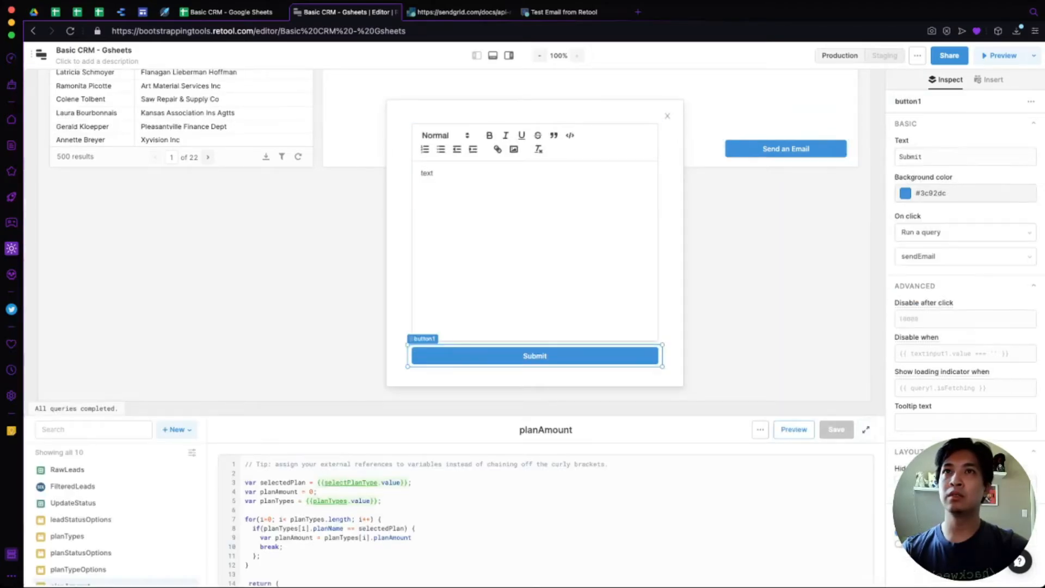
left_click(965, 157)
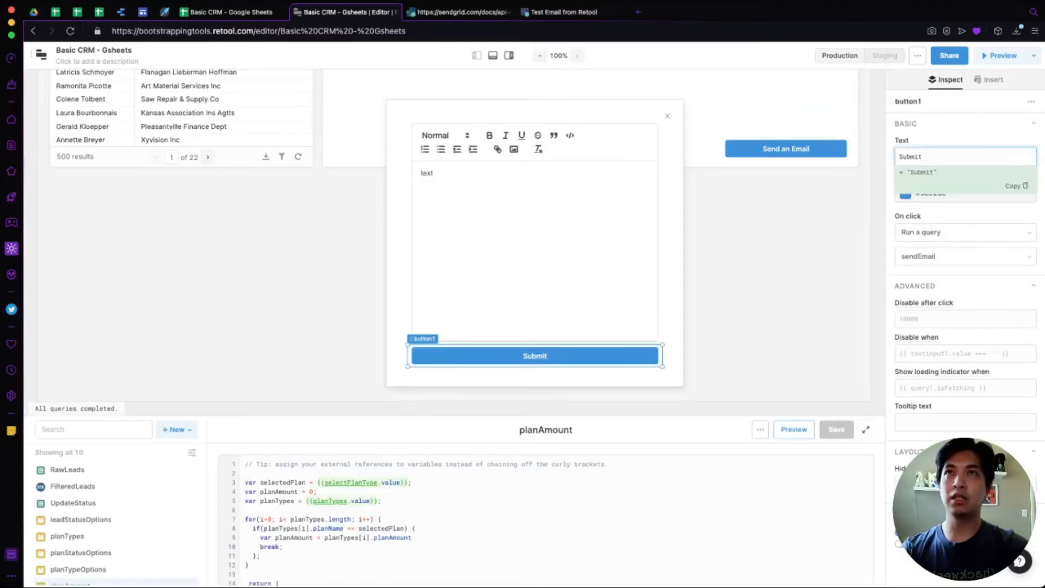
key("ctrl+a")
type("Send Email")
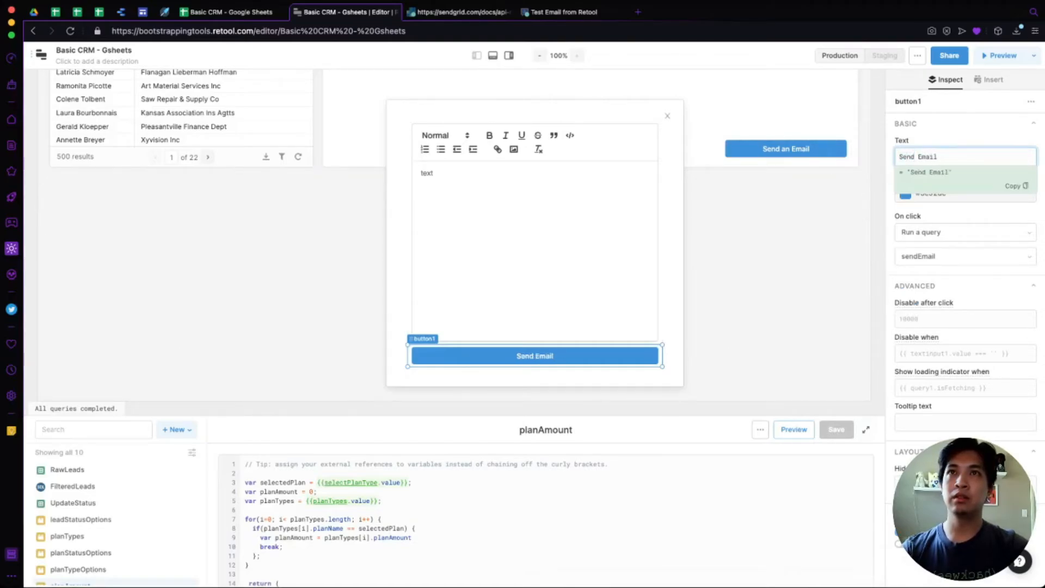
left_click(1032, 286)
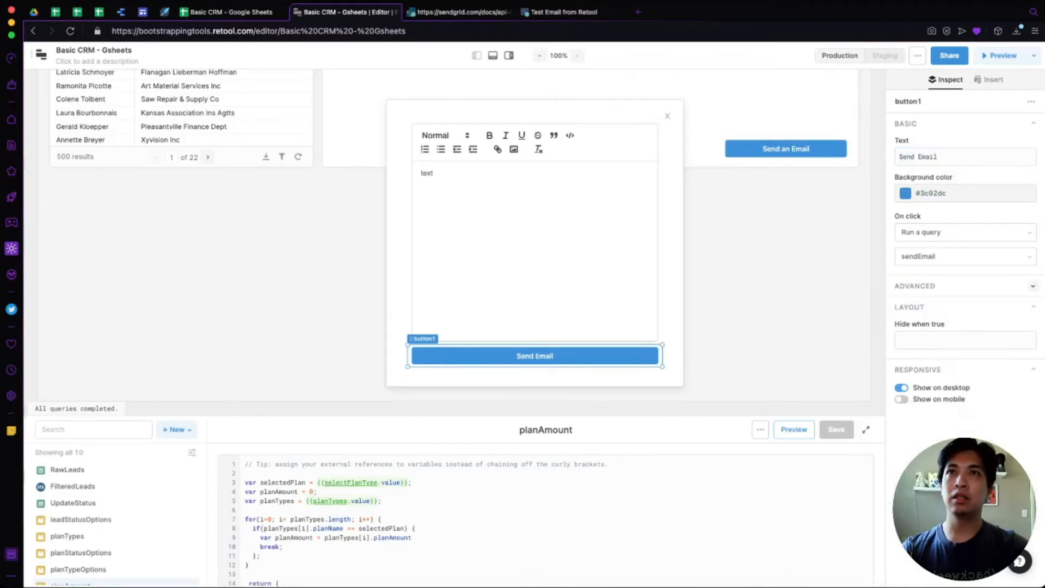
left_click(1032, 286)
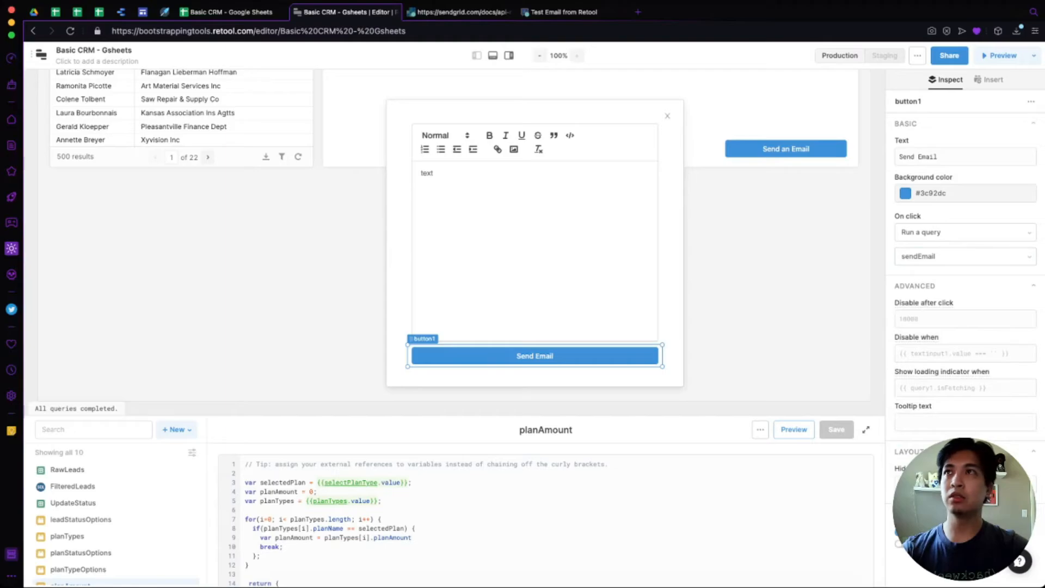
left_click(668, 116)
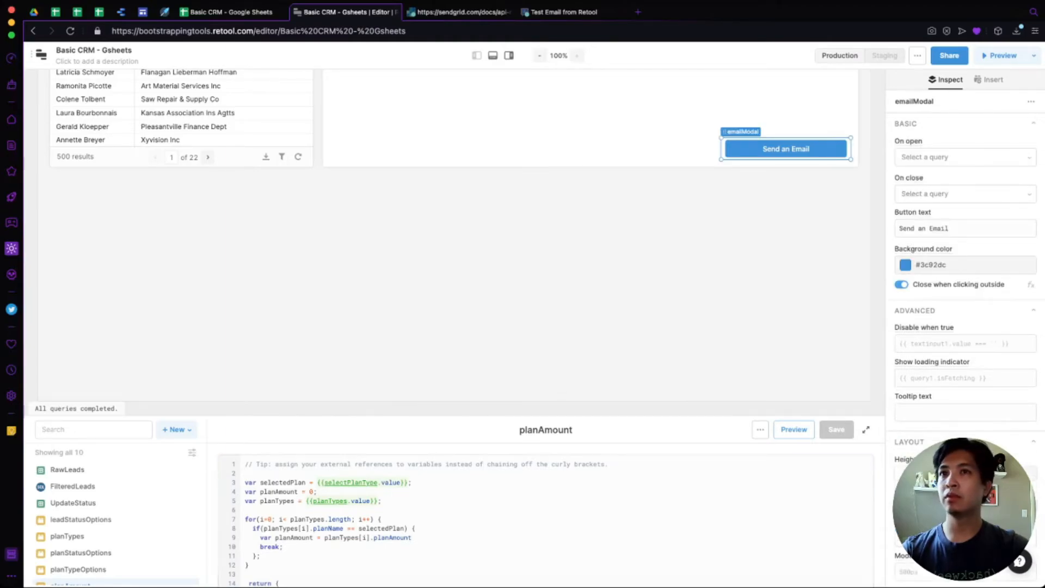
Open the sendEmail query and examine its content, subject, sender and recipient body parameters
left_click(866, 429)
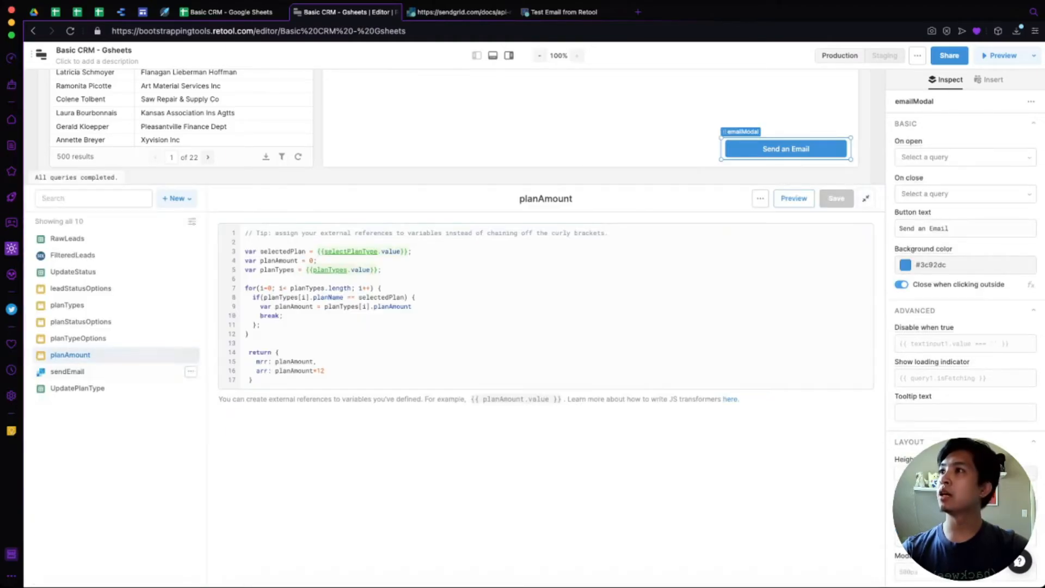
left_click(177, 372)
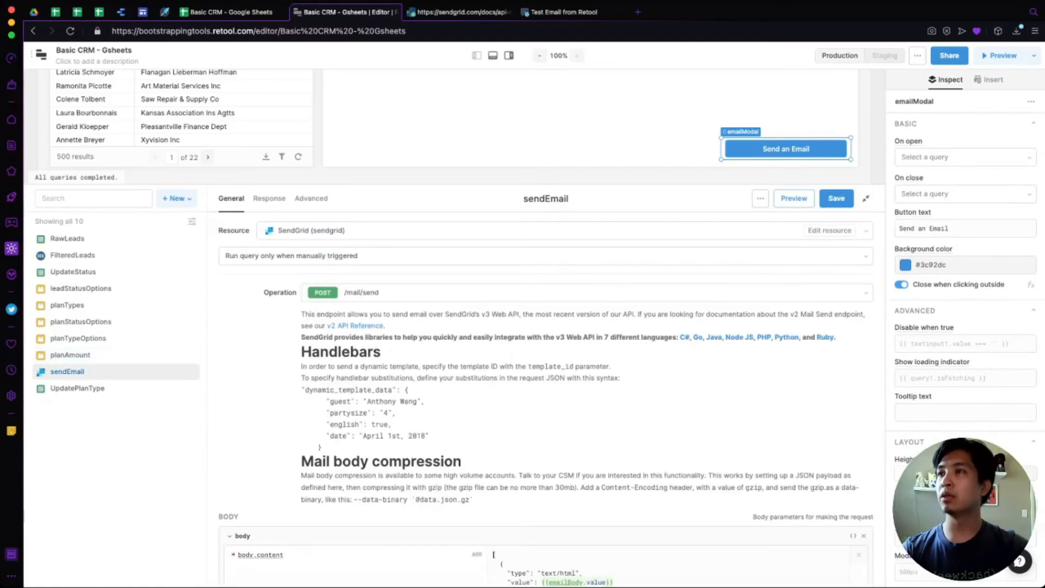
scroll(544, 397, "down", 5)
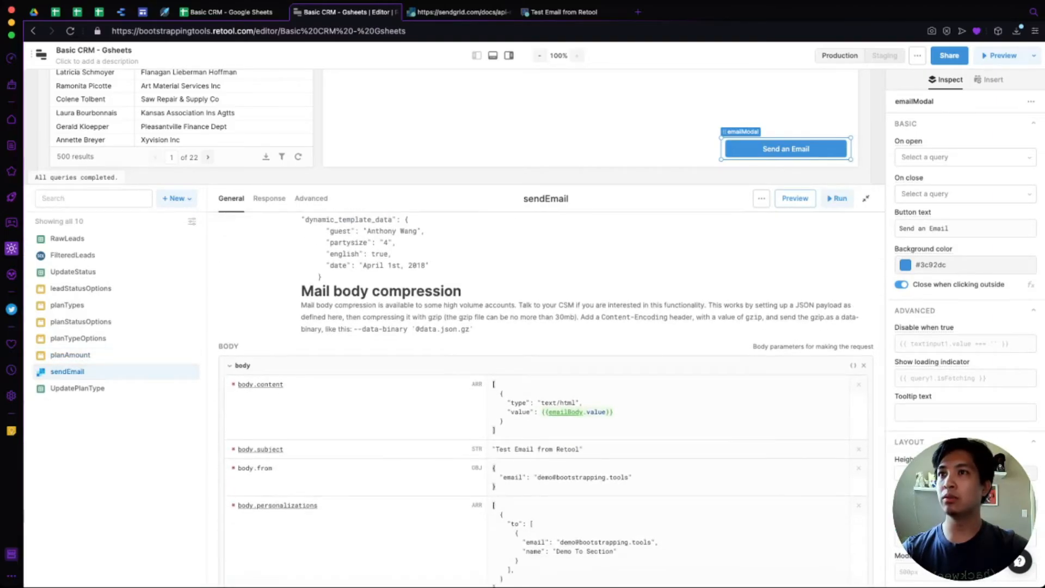
scroll(544, 397, "down", 3)
left_click(506, 319)
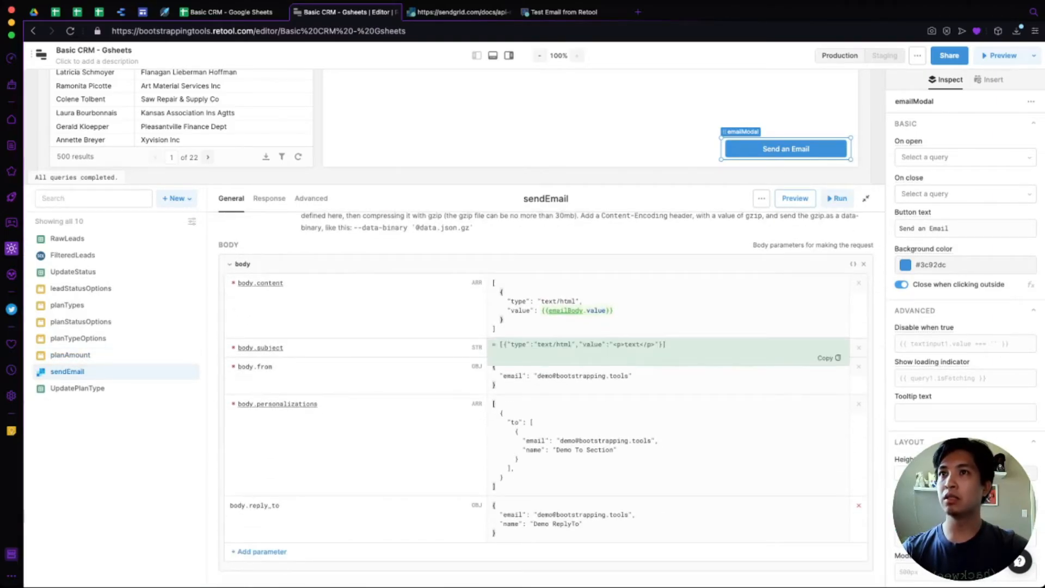
left_click(359, 311)
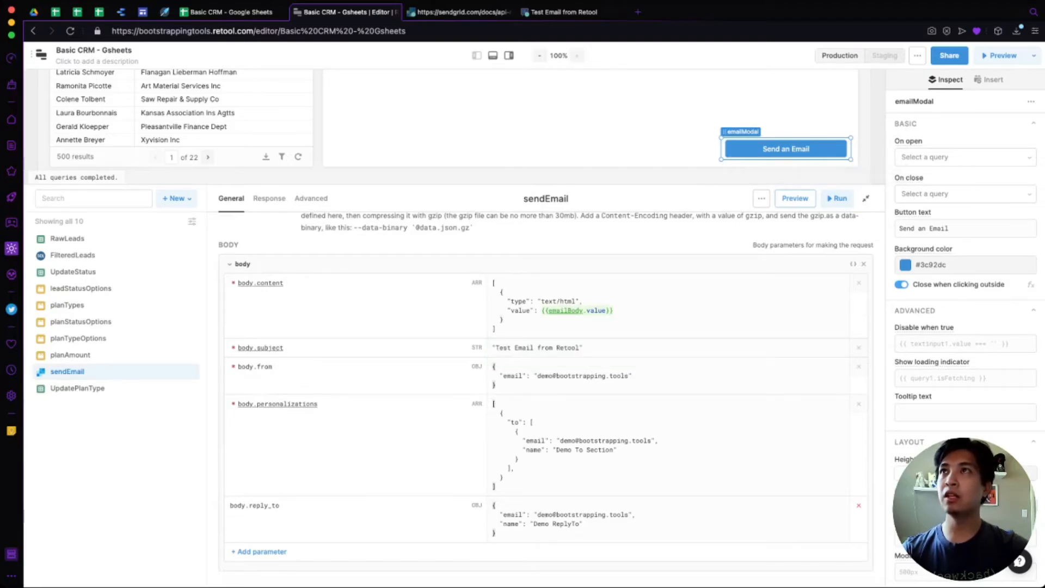
Hide the query editor and component inspector, and open the Send an Email modal for the fourth lead in the table
left_click(493, 55)
left_click(509, 55)
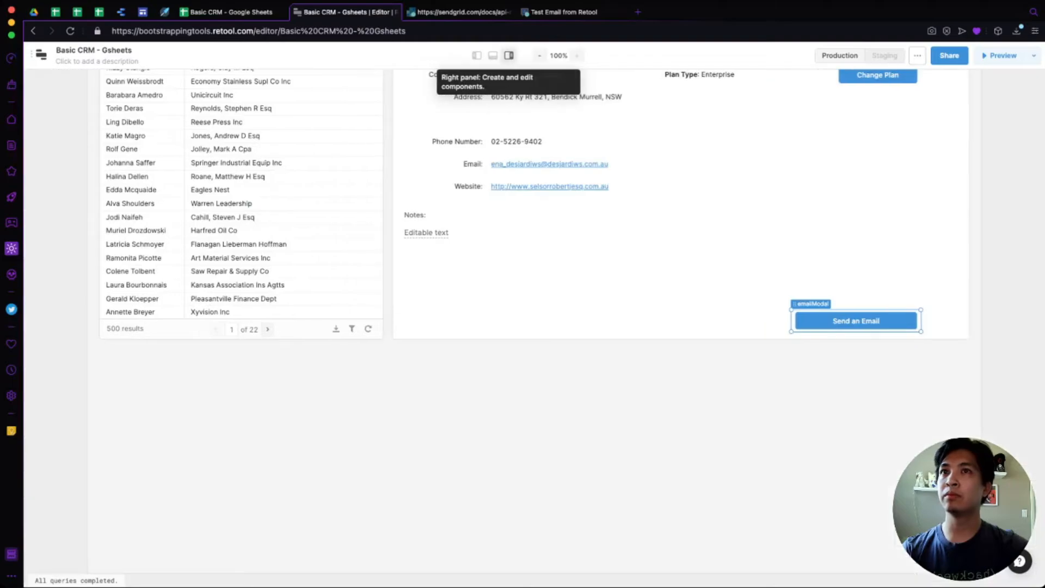
scroll(533, 217, "up", 3)
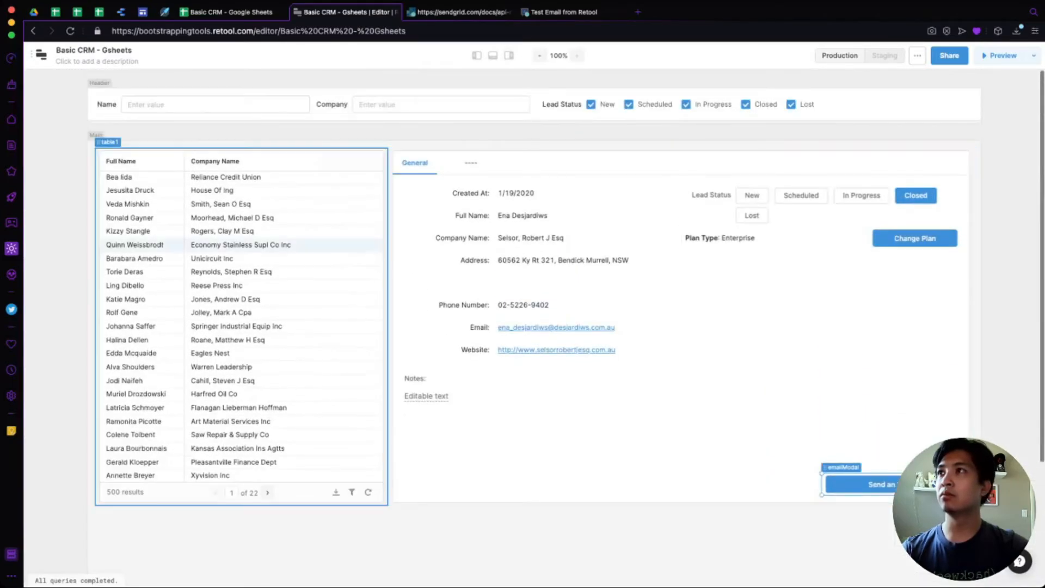
left_click(129, 217)
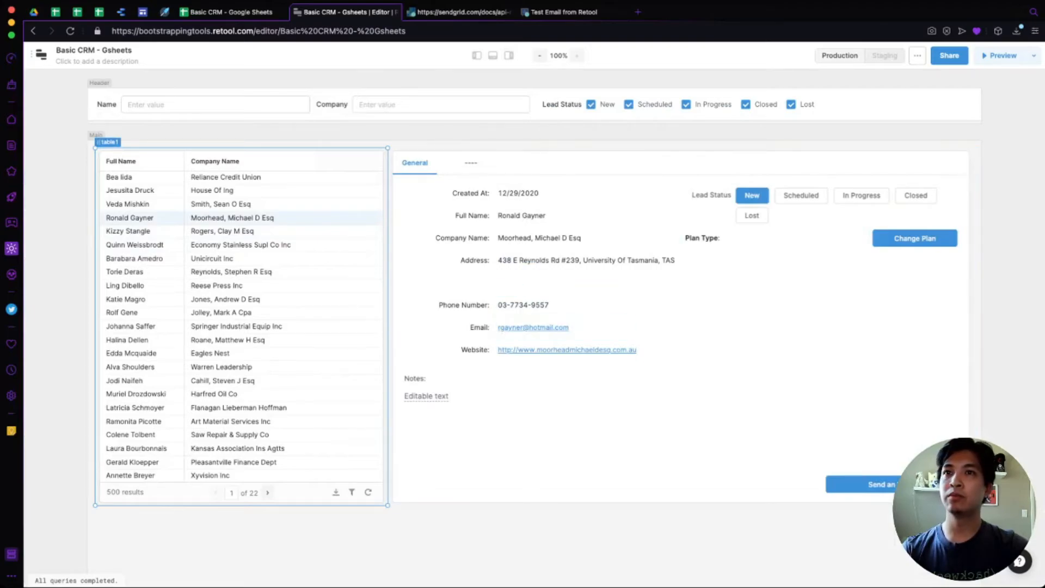
left_click(866, 484)
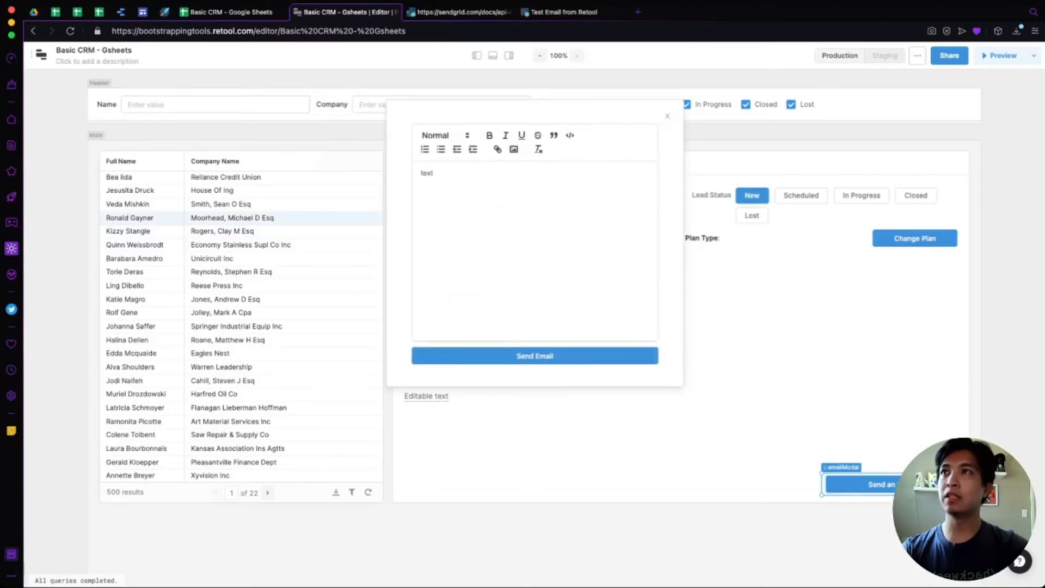
Replace the email body with "Send email through a modal." and make the word "modal" bold
key("BackSpace")
key("BackSpace")
key("BackSpace")
key("BackSpace")
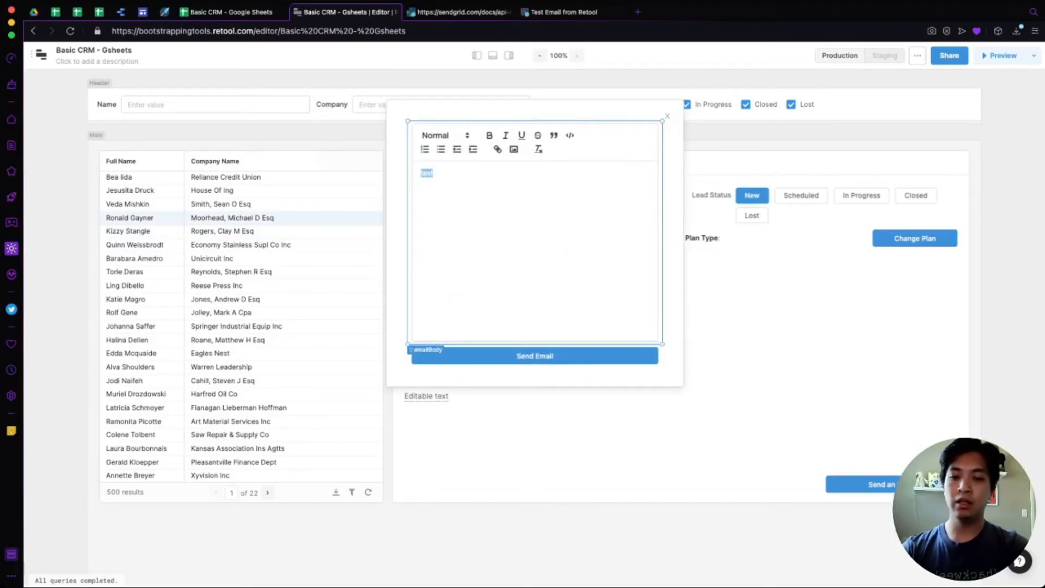
type("Send email")
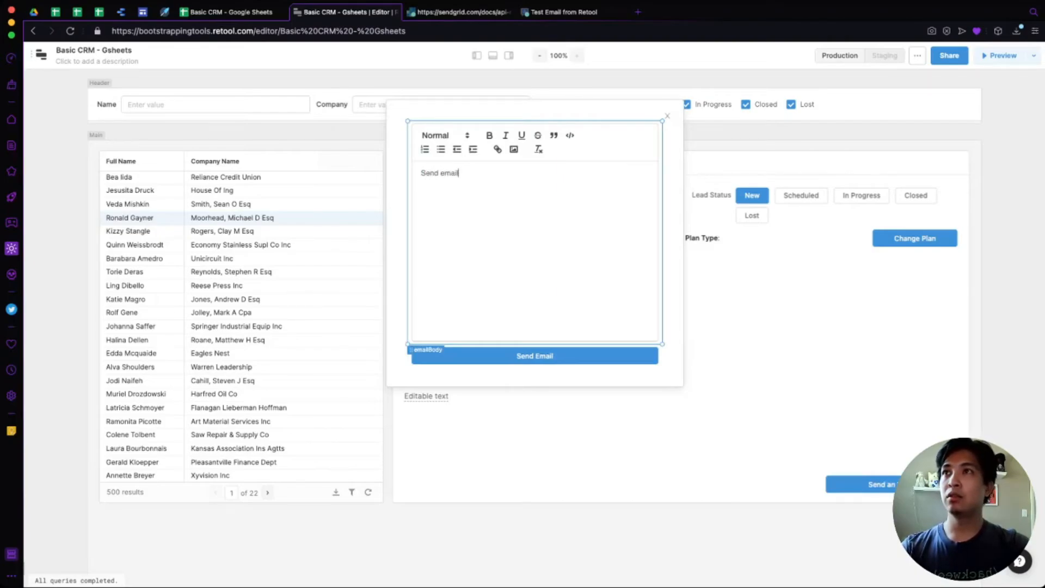
type(" through a modal")
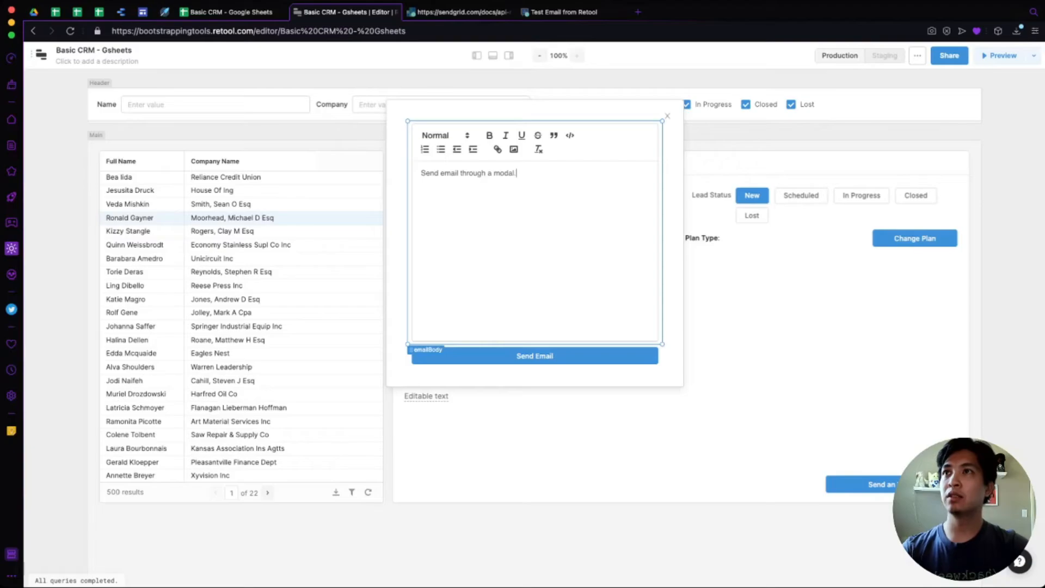
key("alt+shift+Left")
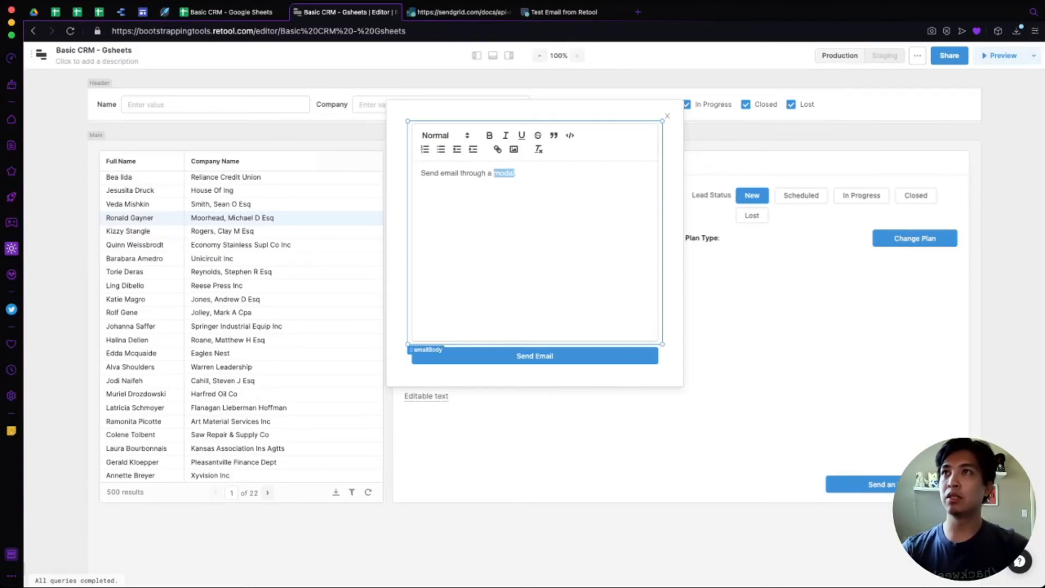
key("ctrl+b")
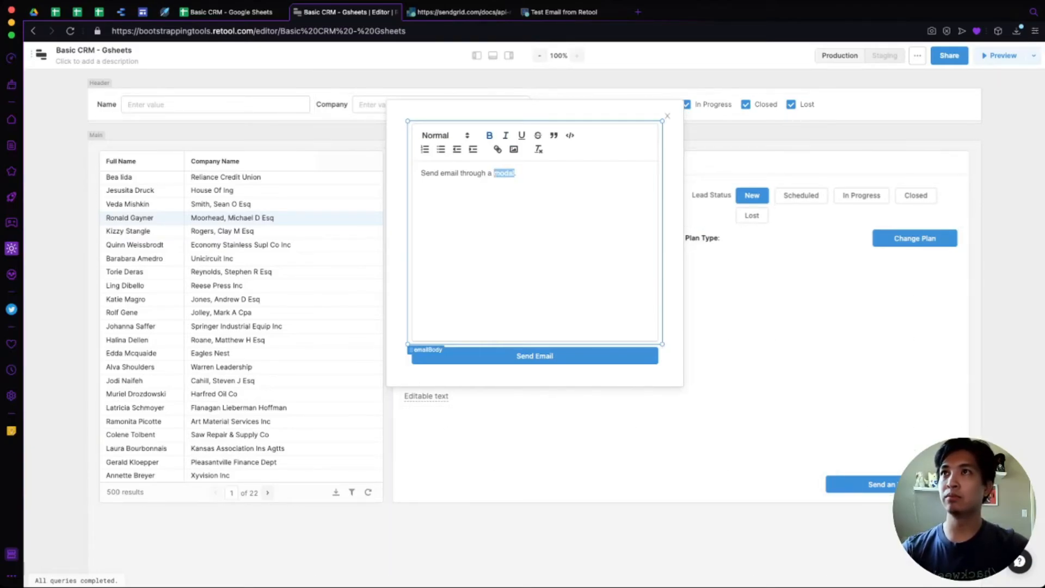
Italicize the word "email" in the message body and send the email from the modal
key("Right")
double_click(442, 172)
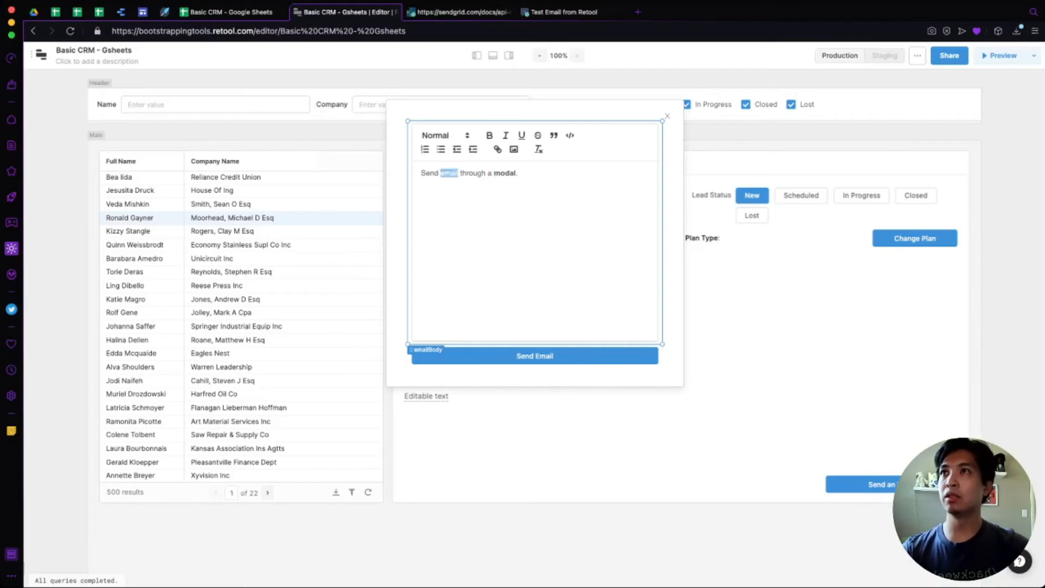
left_click(518, 196)
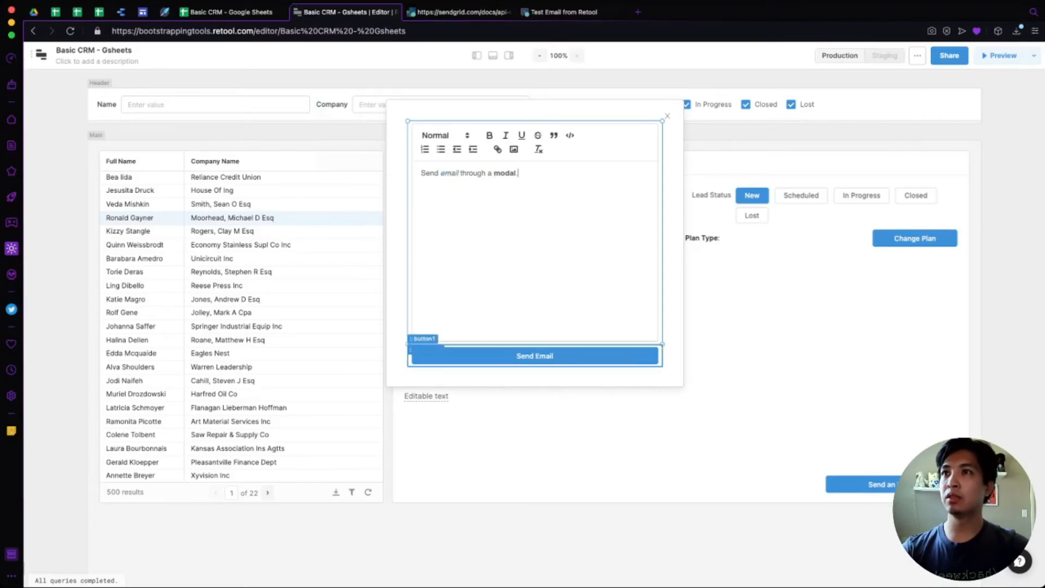
left_click(535, 355)
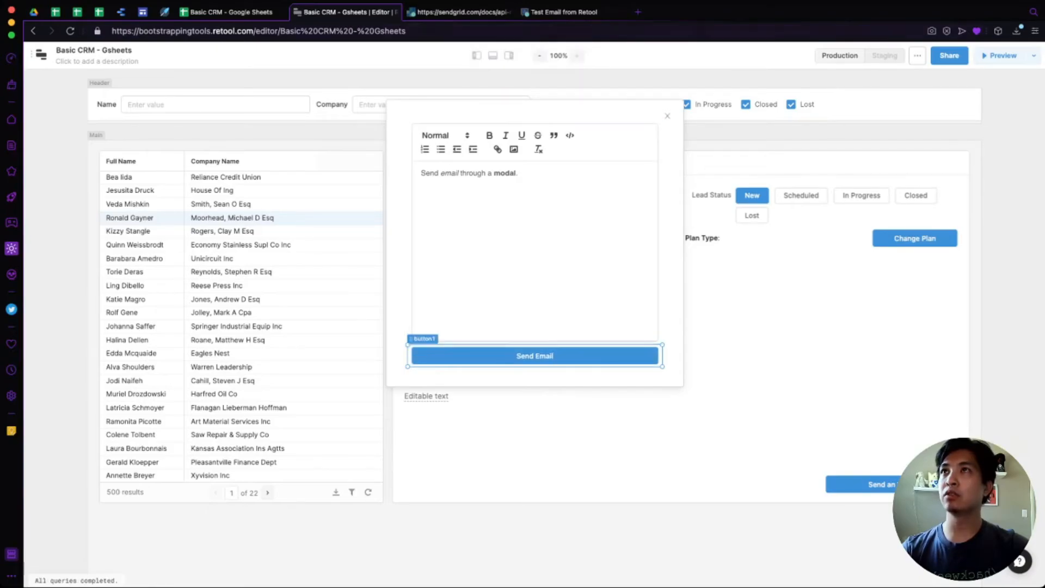
Switch to the Google Groups conversation "Test Email from Retool" and check the newest message's text and its bold and italic formatting
left_click(566, 12)
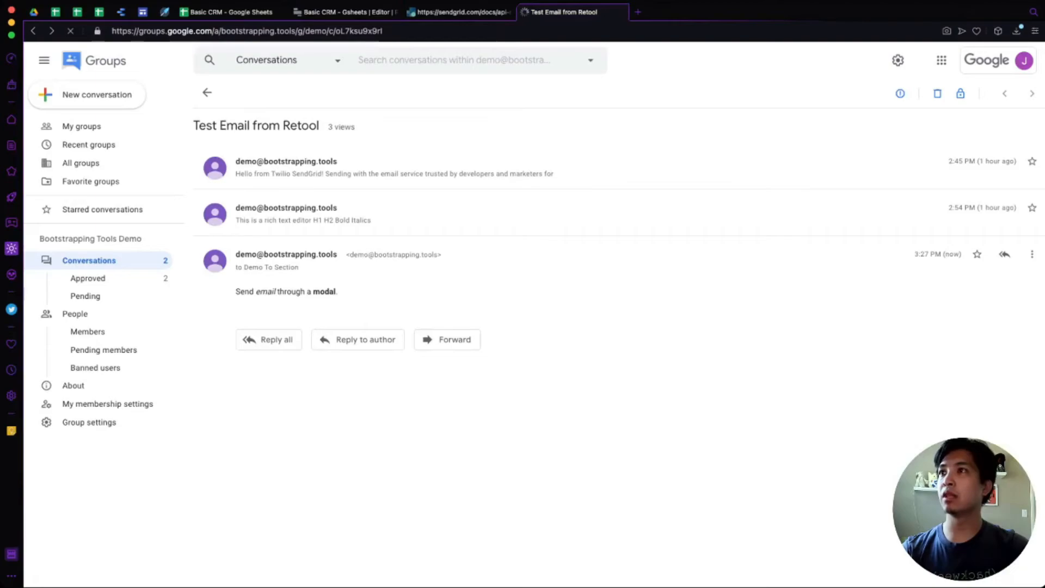
mouse_move(240, 292)
left_mouse_down()
mouse_move(336, 292)
mouse_move(236, 292)
left_mouse_up()
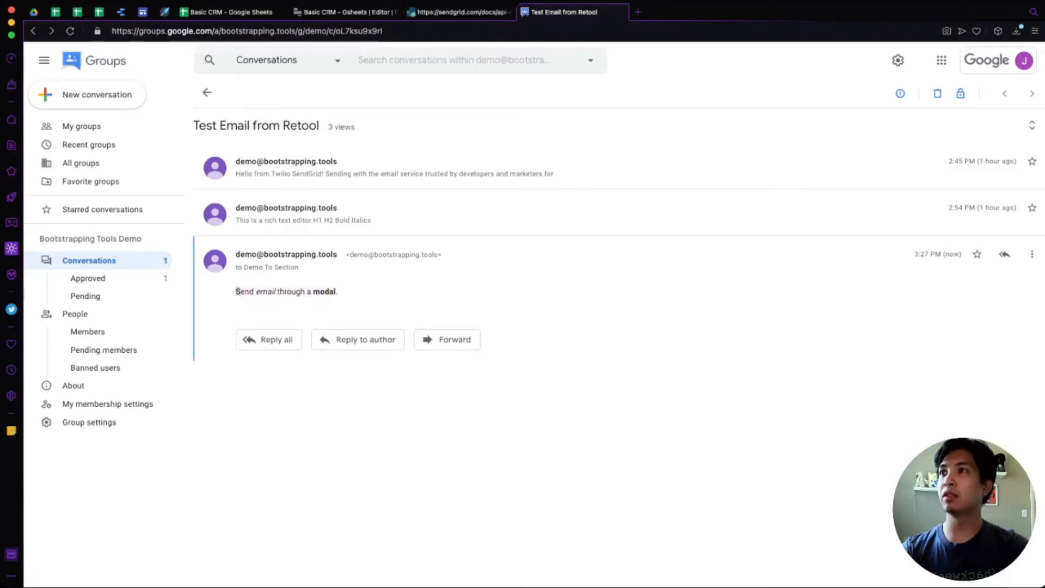
double_click(325, 292)
double_click(267, 292)
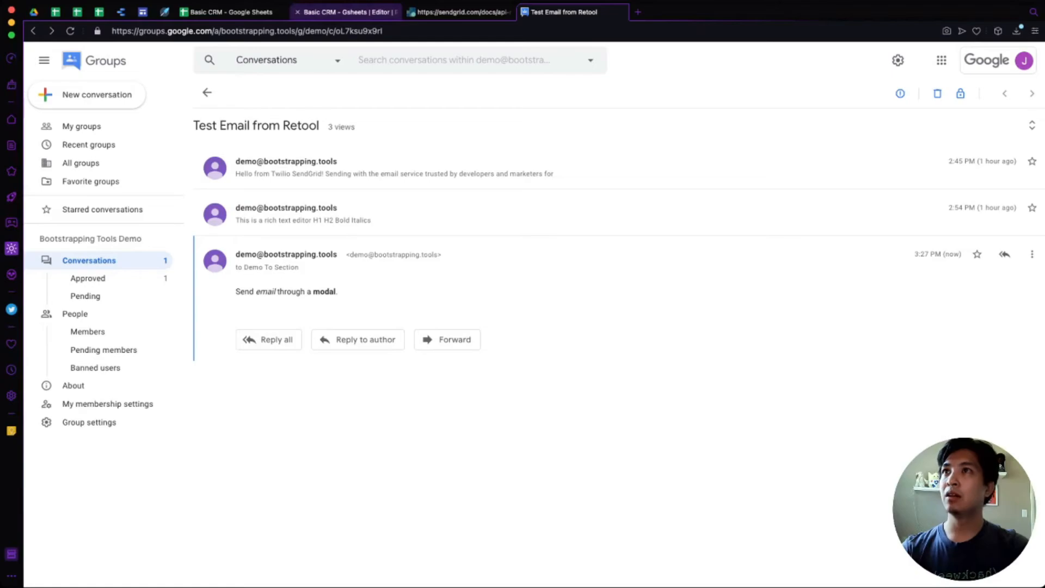
Return to the Basic CRM app in the Retool editor and close the Send an Email modal
left_click(348, 12)
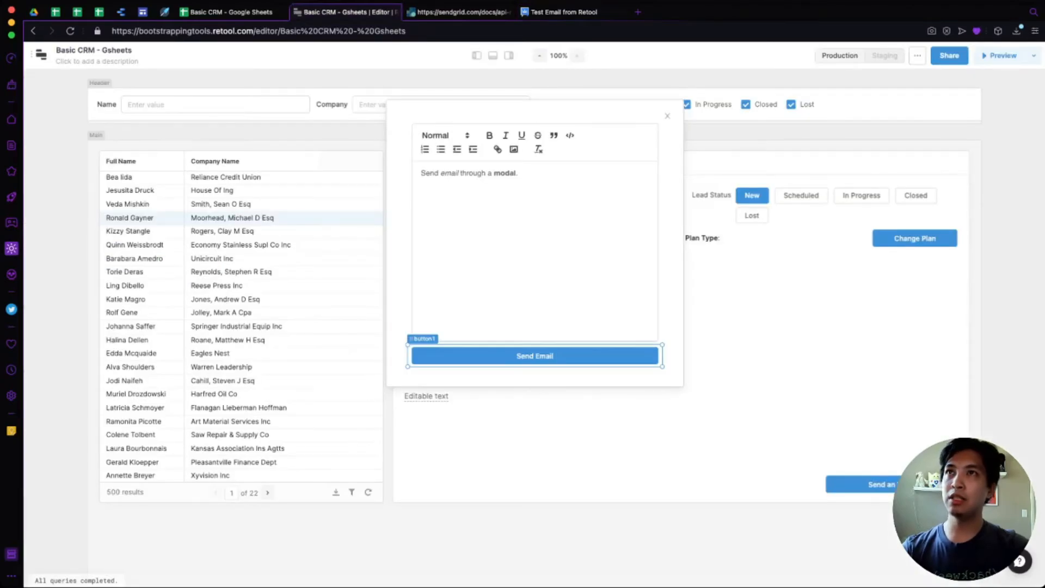
left_click(667, 114)
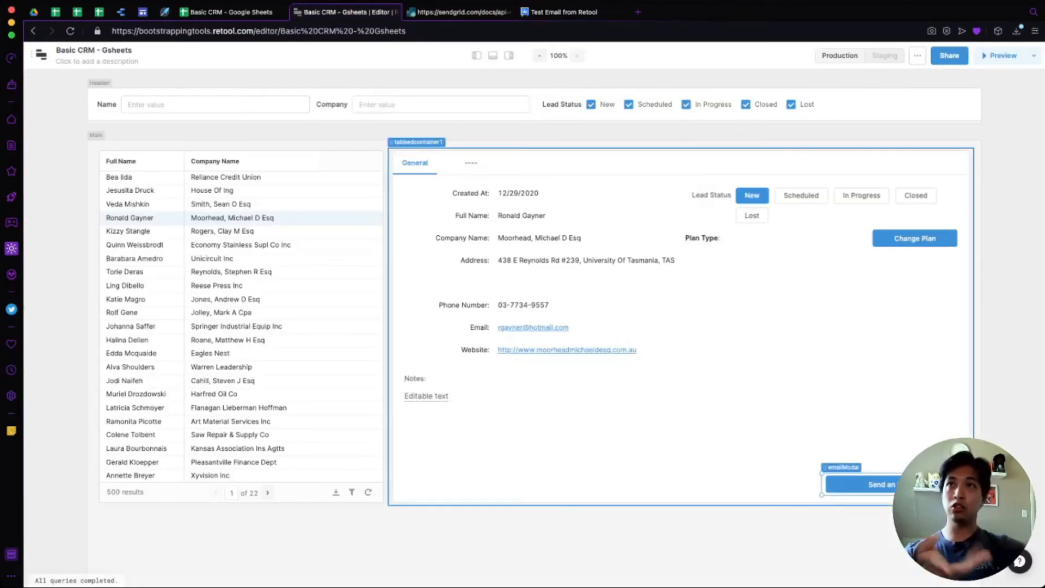